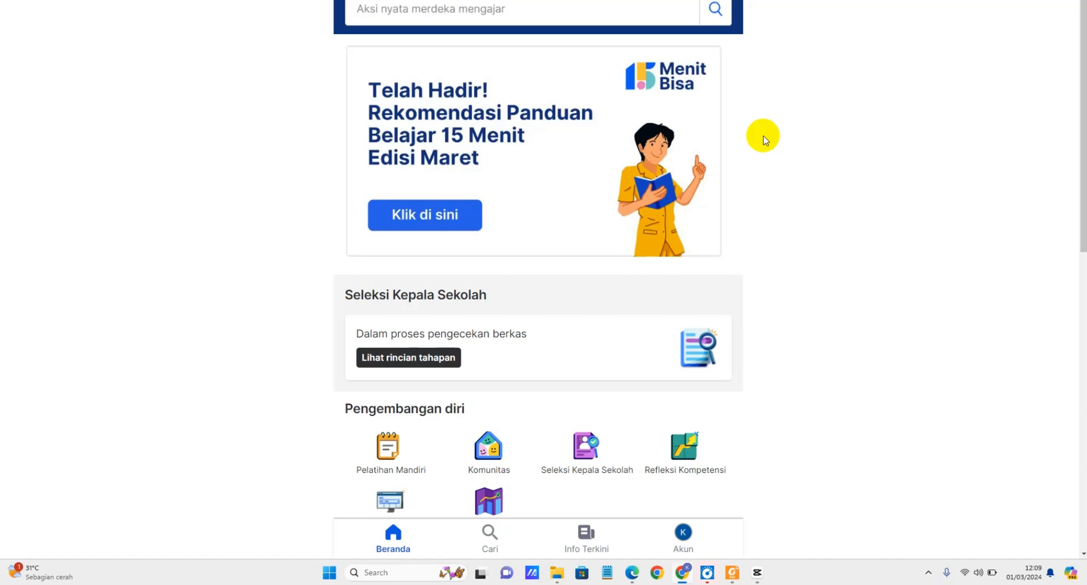
- Open the Dokumen Refleksi Tindak Lanjut form from the Observasi Praktik Kinerja steps in Pengelolaan Kinerja
{"action": "scroll", "coordinate": [764, 139], "scroll_direction": "down", "scroll_amount": 2}
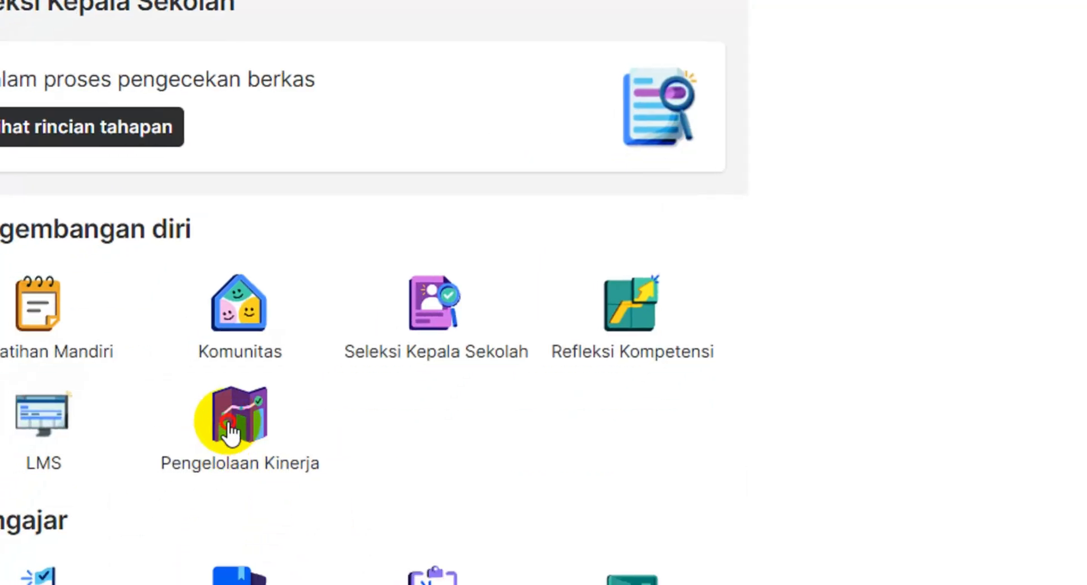
{"action": "left_click", "coordinate": [230, 426]}
{"action": "scroll", "coordinate": [227, 429], "scroll_direction": "up", "scroll_amount": 5}
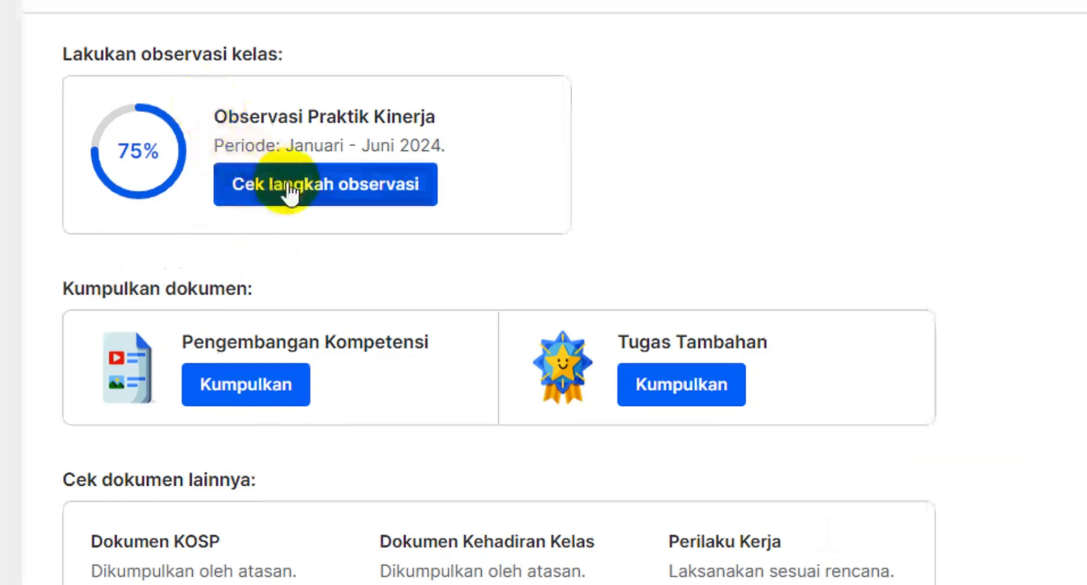
{"action": "left_click", "coordinate": [318, 196]}
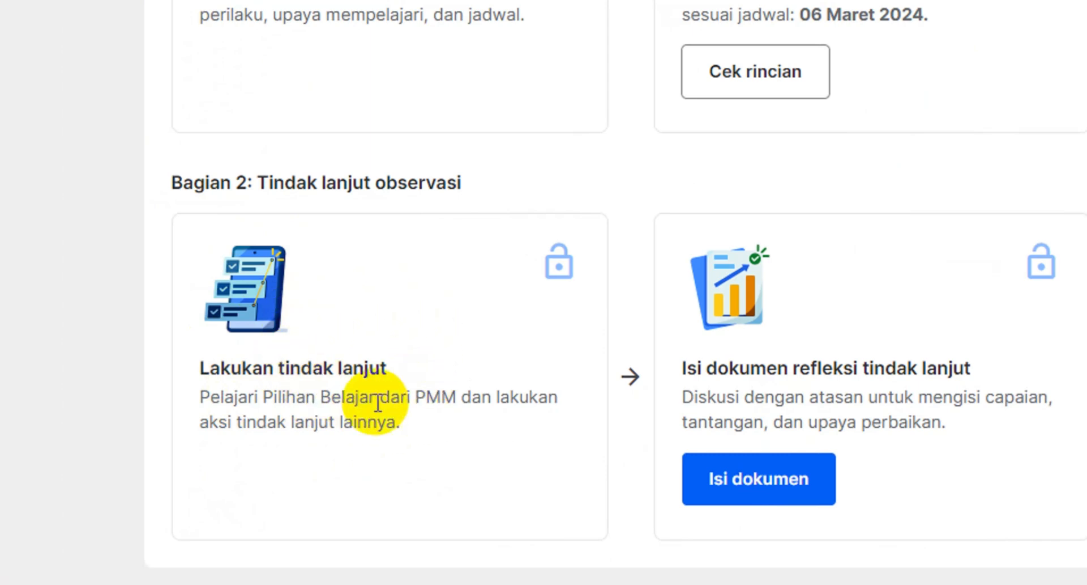
{"action": "double_click", "coordinate": [305, 361]}
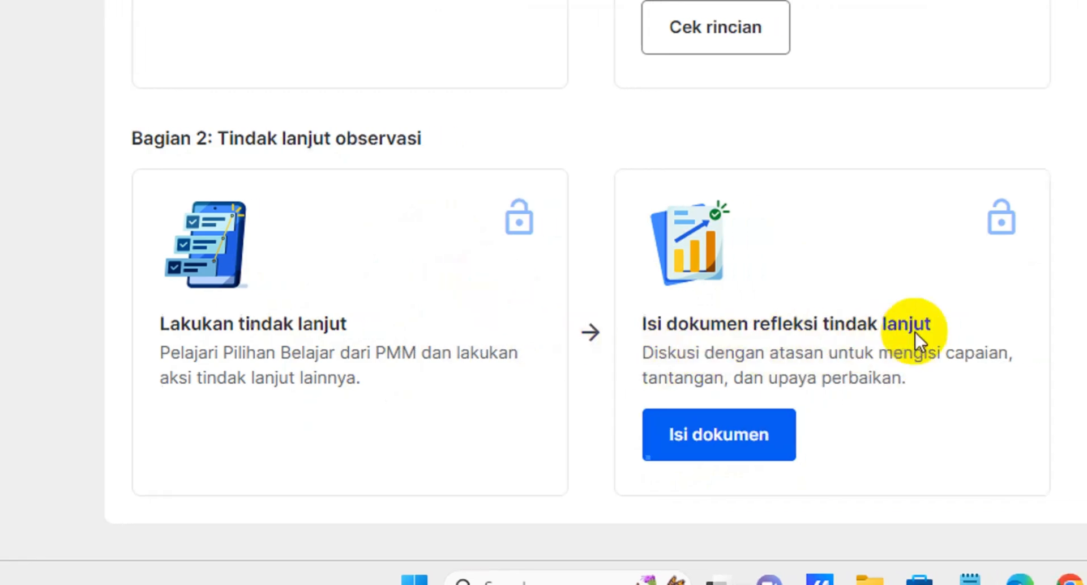
{"action": "left_click", "coordinate": [650, 428]}
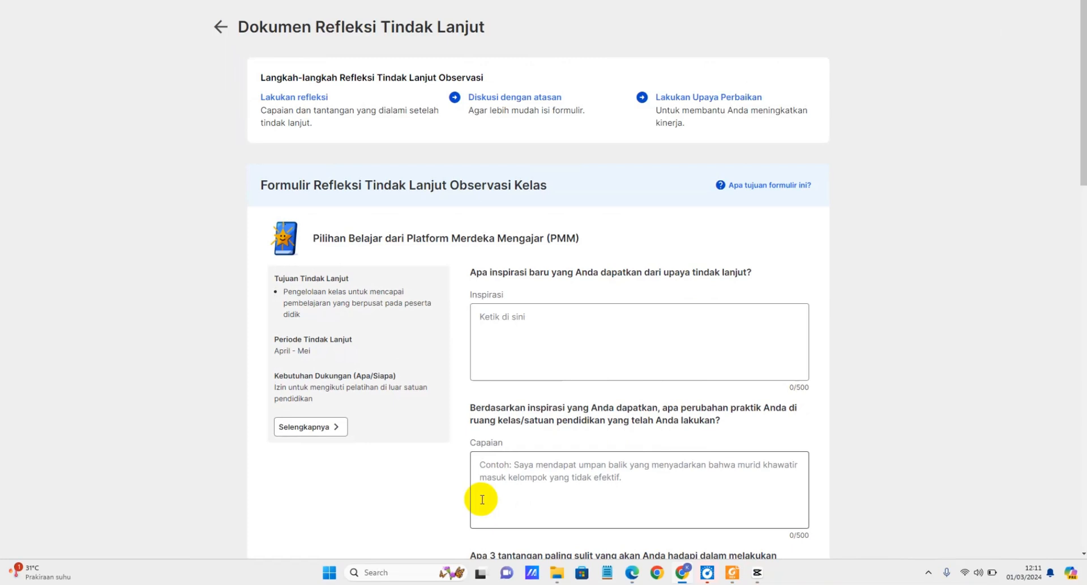
- Look through the Inspirasi, Capaian, Tantangan and Upaya Perbaikan questions of the follow-up reflection form
{"action": "left_click", "coordinate": [578, 356]}
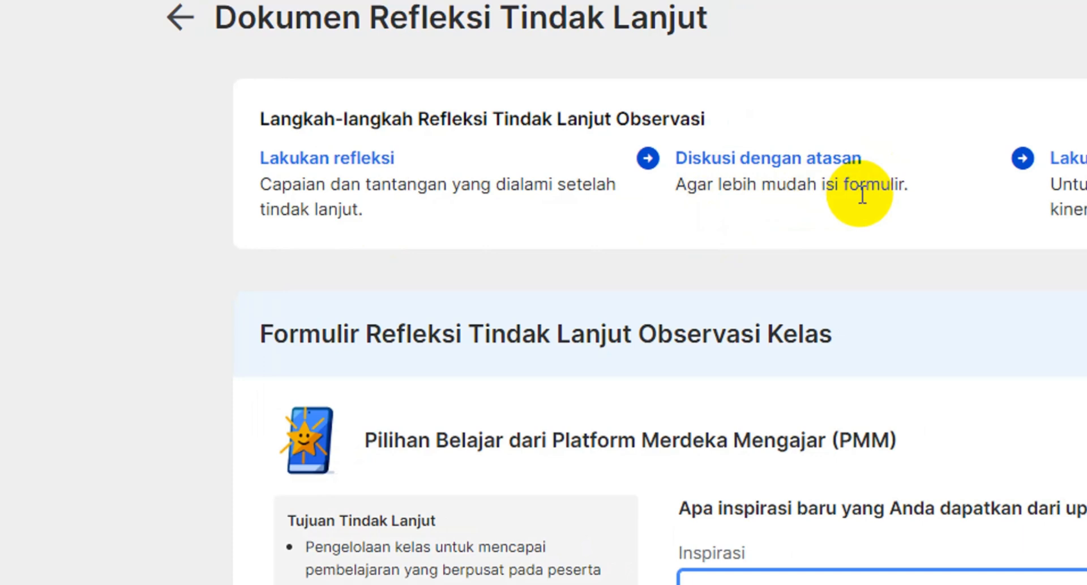
{"action": "scroll", "coordinate": [862, 193], "scroll_direction": "down", "scroll_amount": 20}
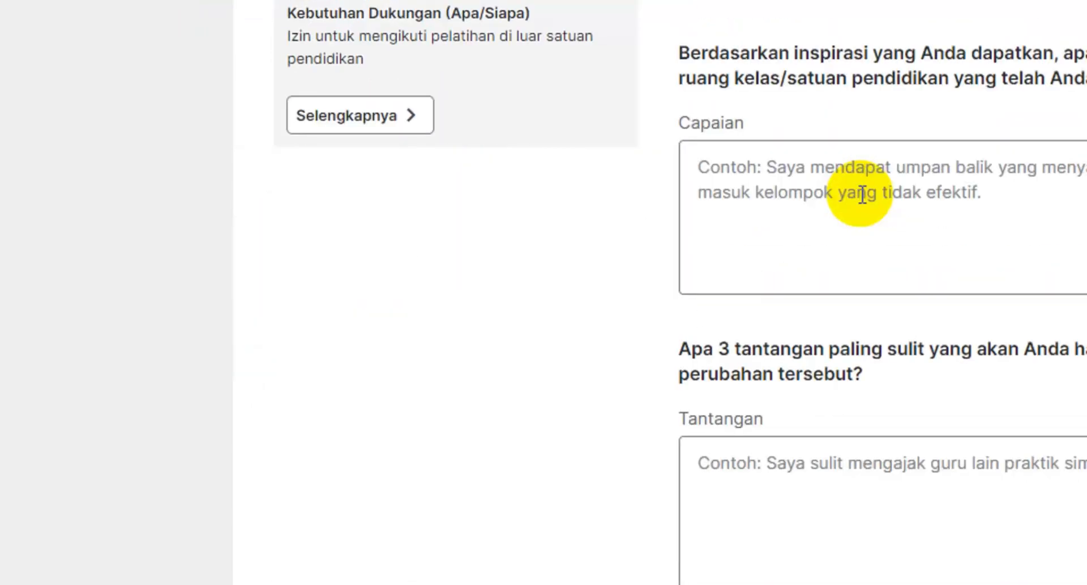
{"action": "left_click", "coordinate": [862, 194]}
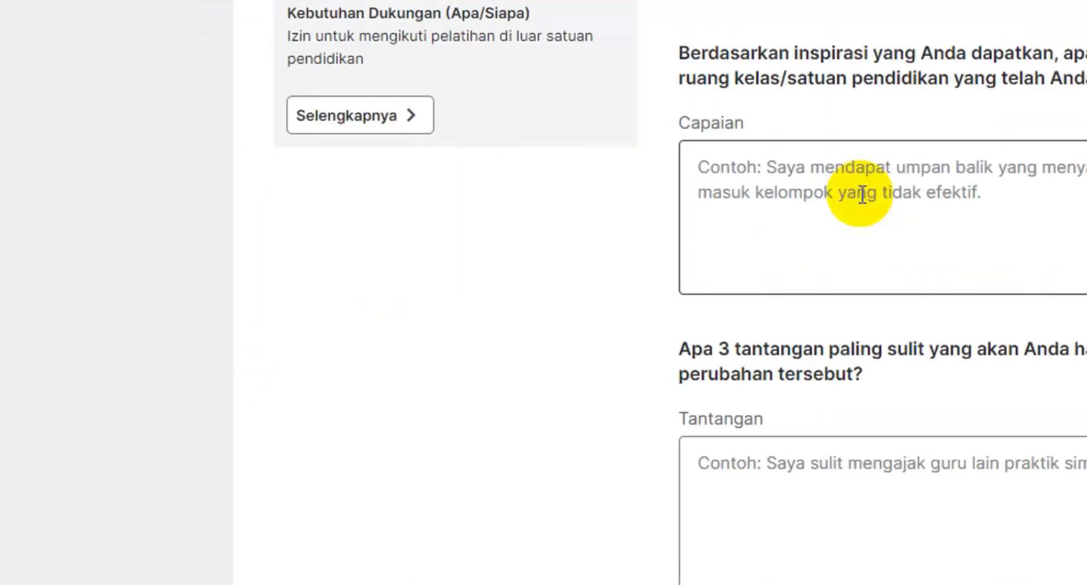
{"action": "scroll", "coordinate": [986, 516], "scroll_direction": "down", "scroll_amount": 7}
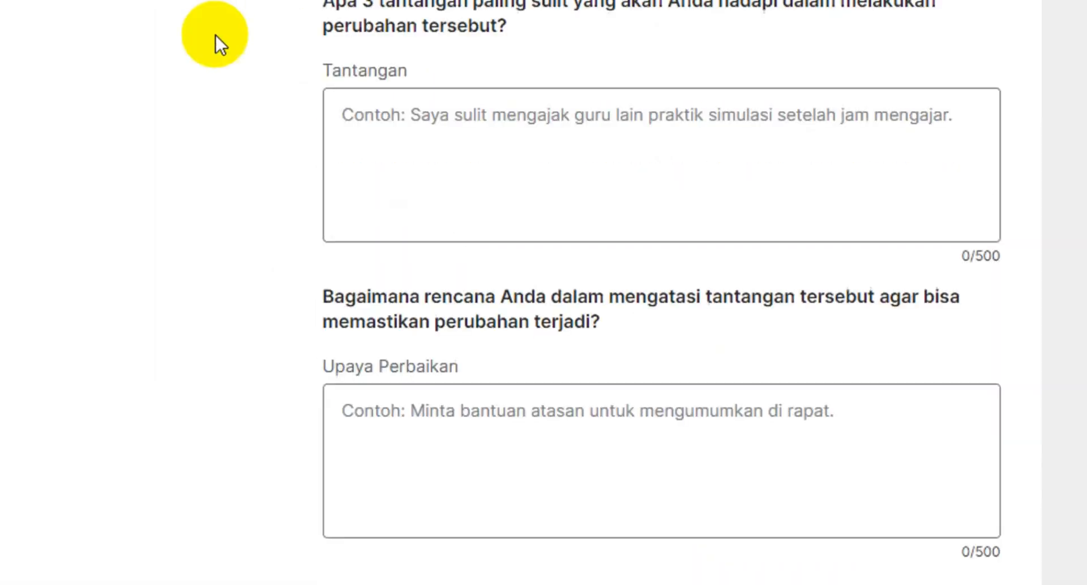
{"action": "scroll", "coordinate": [175, 73], "scroll_direction": "up", "scroll_amount": 15}
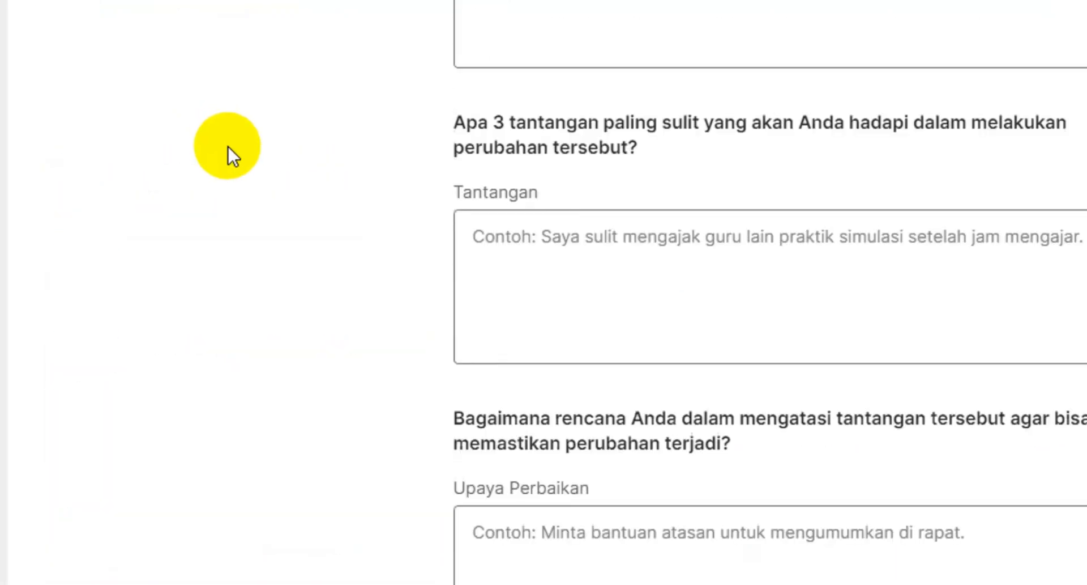
{"action": "scroll", "coordinate": [274, 213], "scroll_direction": "up", "scroll_amount": 8}
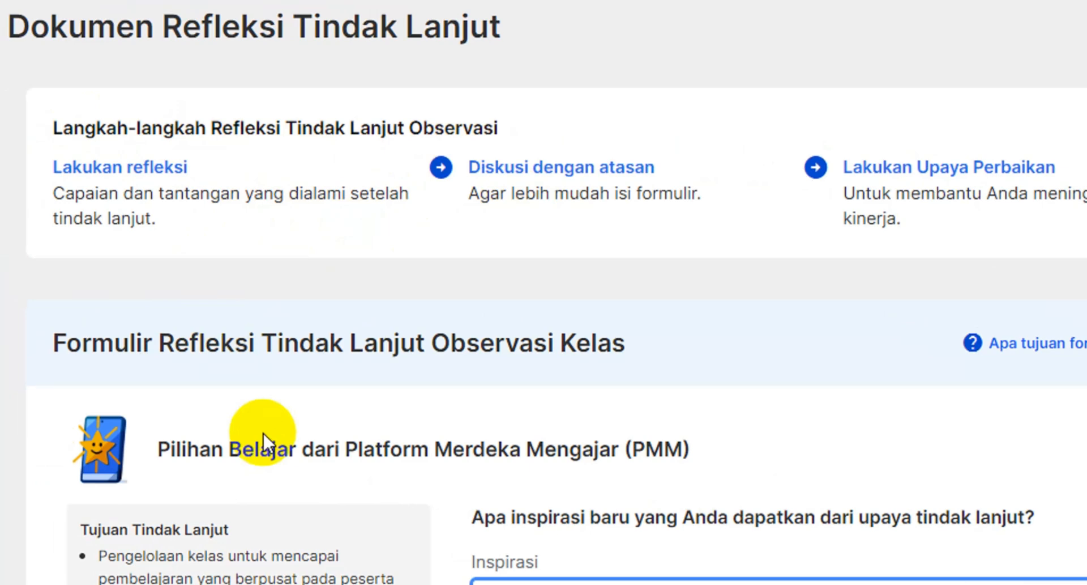
- Examine the form's two sections, Pilihan Belajar dari Platform Merdeka Mengajar (PMM) and Pilihan Belajar Lainnya
{"action": "scroll", "coordinate": [263, 440], "scroll_direction": "down", "scroll_amount": 5}
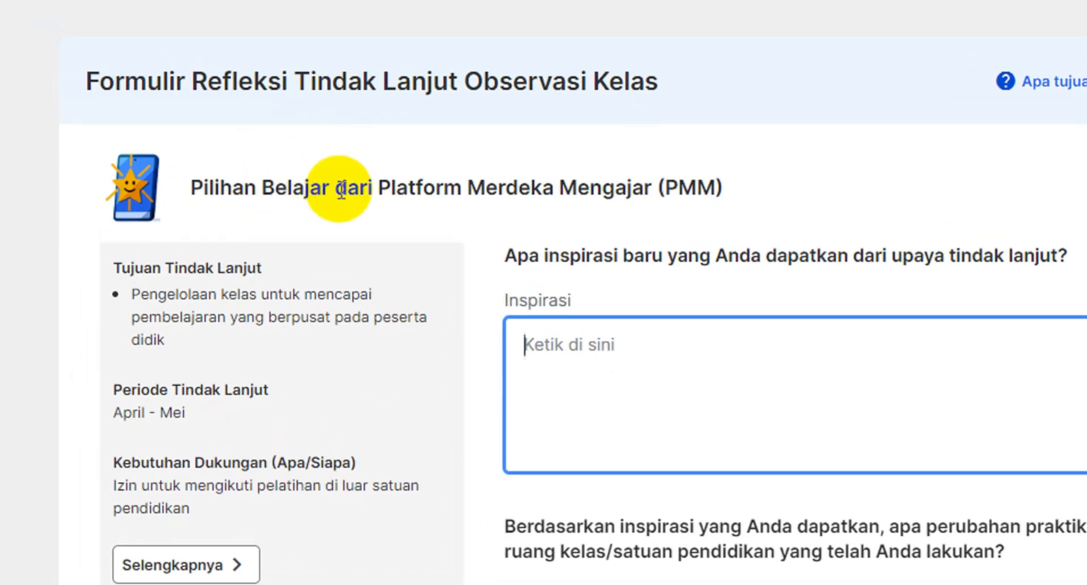
{"action": "left_click_drag", "start_coordinate": [741, 187], "coordinate": [236, 206]}
{"action": "left_click", "coordinate": [235, 205]}
{"action": "scroll", "coordinate": [236, 205], "scroll_direction": "down", "scroll_amount": 15}
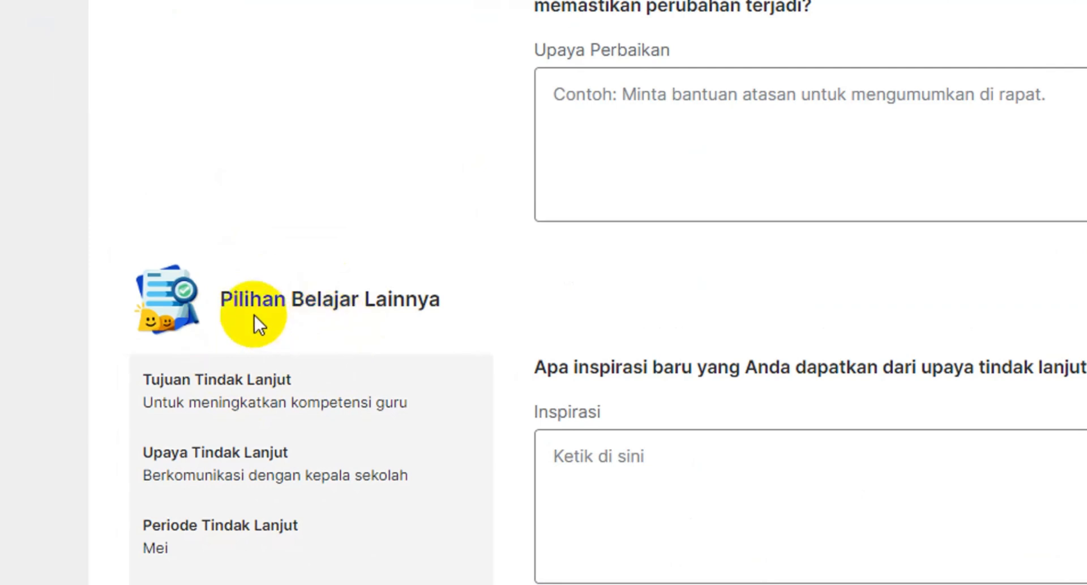
{"action": "left_click_drag", "start_coordinate": [250, 299], "coordinate": [364, 306]}
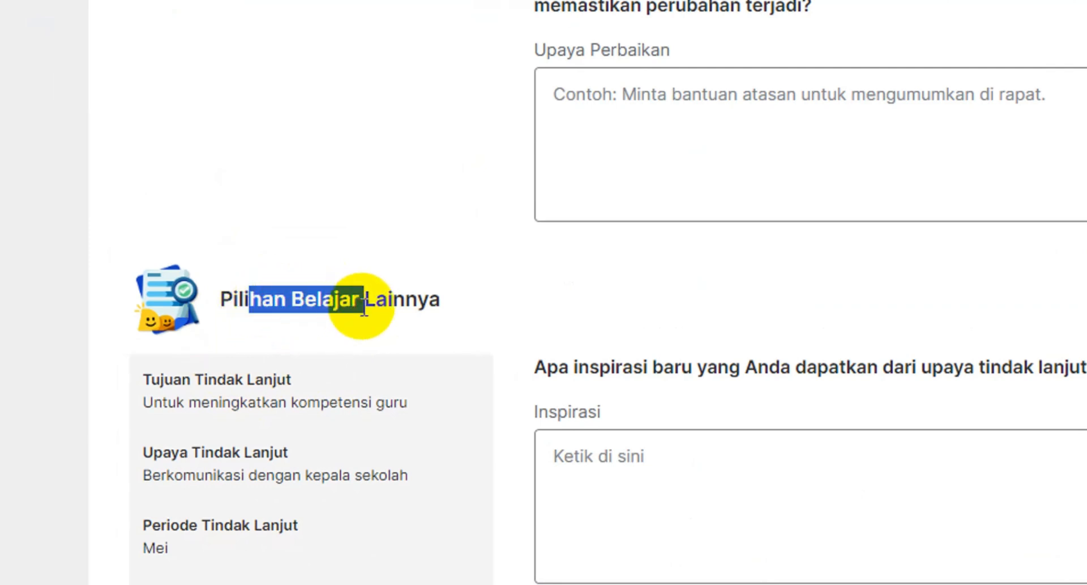
{"action": "left_click", "coordinate": [363, 306]}
{"action": "scroll", "coordinate": [484, 463], "scroll_direction": "down", "scroll_amount": 2}
{"action": "scroll", "coordinate": [484, 463], "scroll_direction": "down", "scroll_amount": 2}
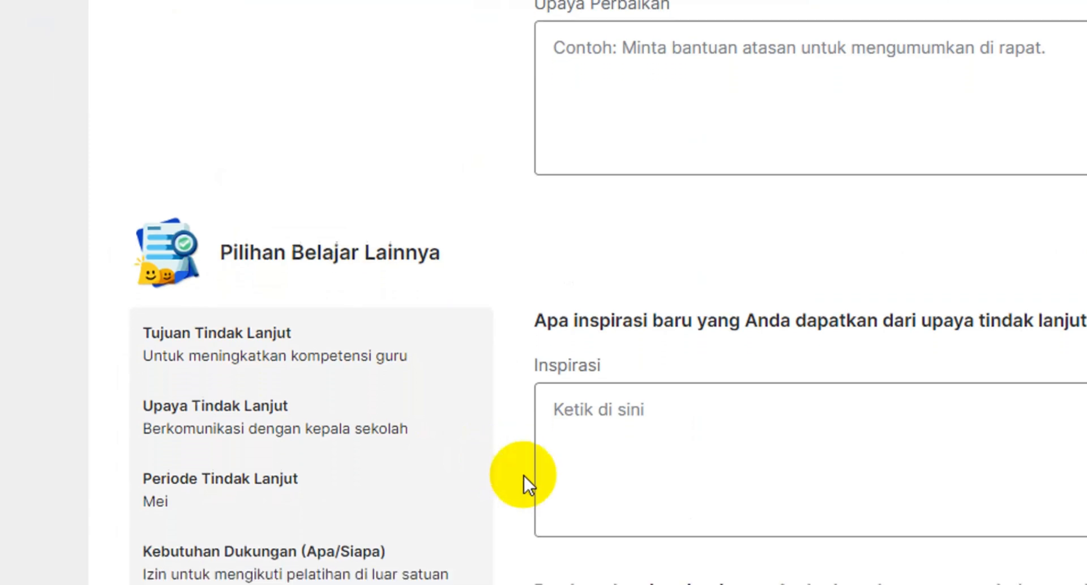
{"action": "scroll", "coordinate": [657, 440], "scroll_direction": "down", "scroll_amount": 10}
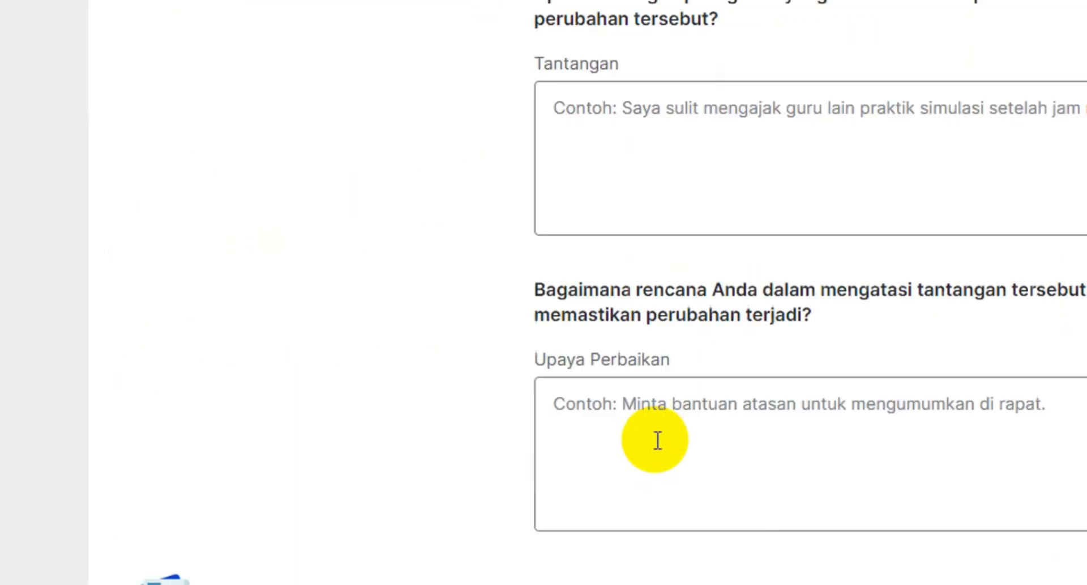
- View the full follow-up plan details of the PMM learning choice and return to the form
{"action": "scroll", "coordinate": [656, 439], "scroll_direction": "up", "scroll_amount": 20}
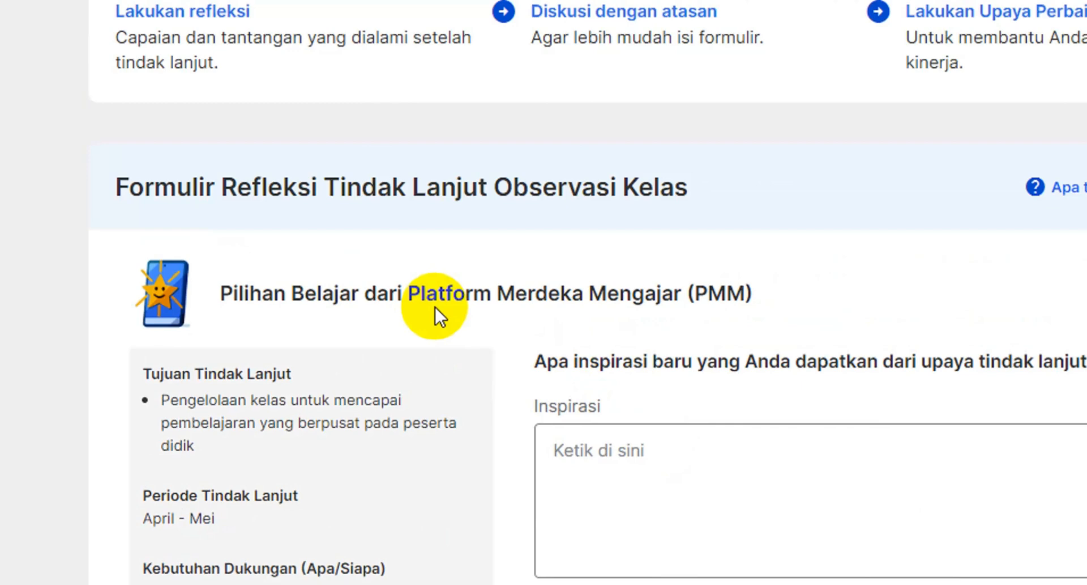
{"action": "scroll", "coordinate": [435, 307], "scroll_direction": "down", "scroll_amount": 2}
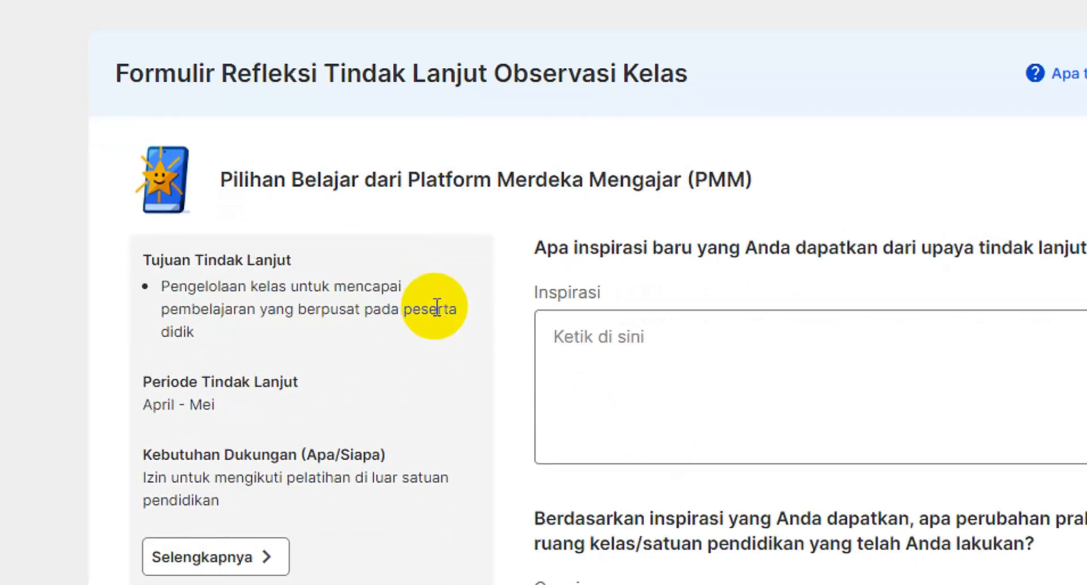
{"action": "scroll", "coordinate": [435, 307], "scroll_direction": "down", "scroll_amount": 2}
{"action": "scroll", "coordinate": [253, 298], "scroll_direction": "up", "scroll_amount": 2}
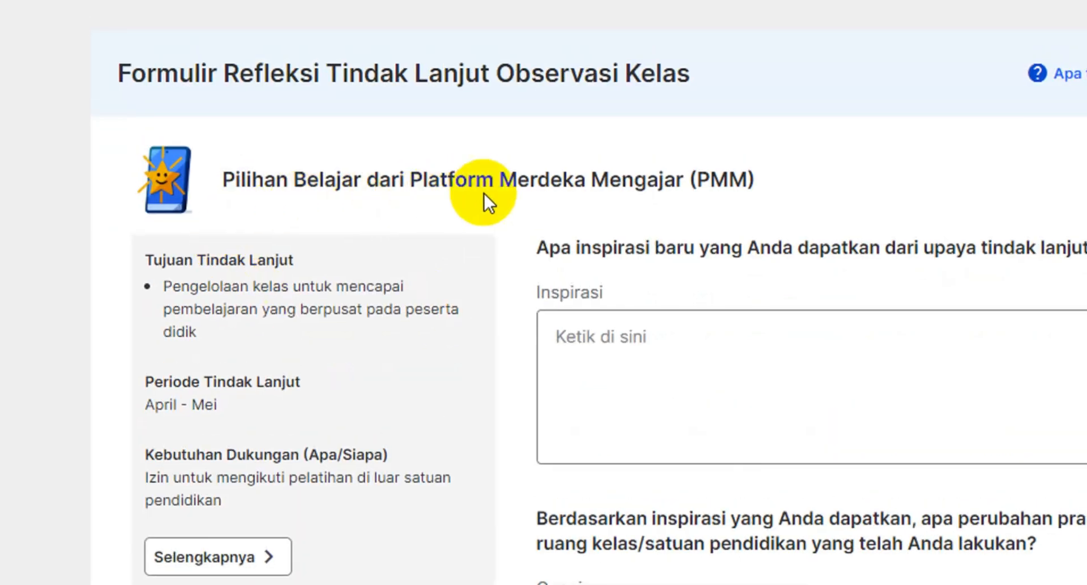
{"action": "scroll", "coordinate": [300, 481], "scroll_direction": "down", "scroll_amount": 1}
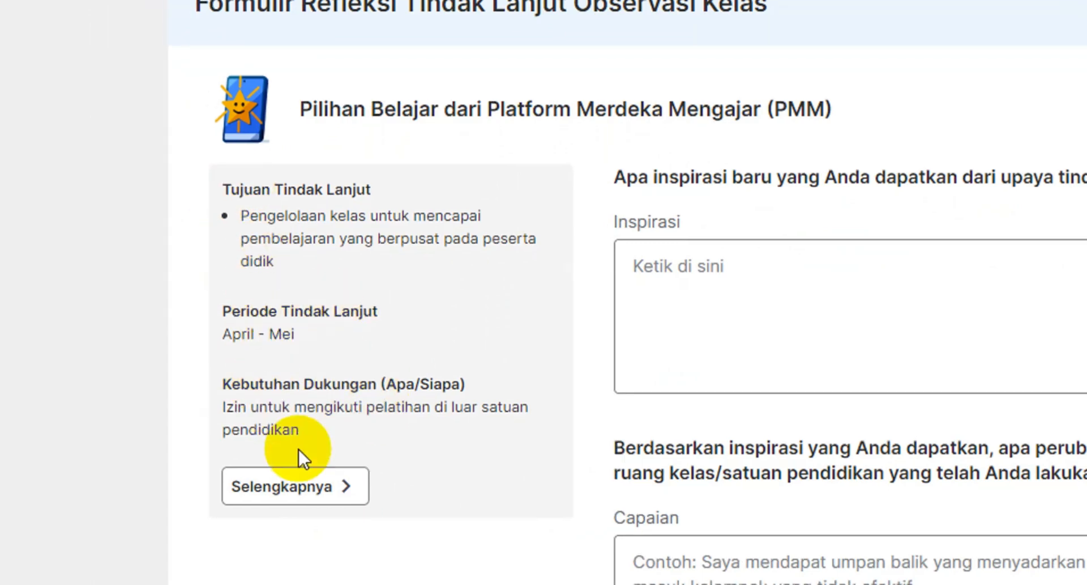
{"action": "left_click", "coordinate": [309, 486]}
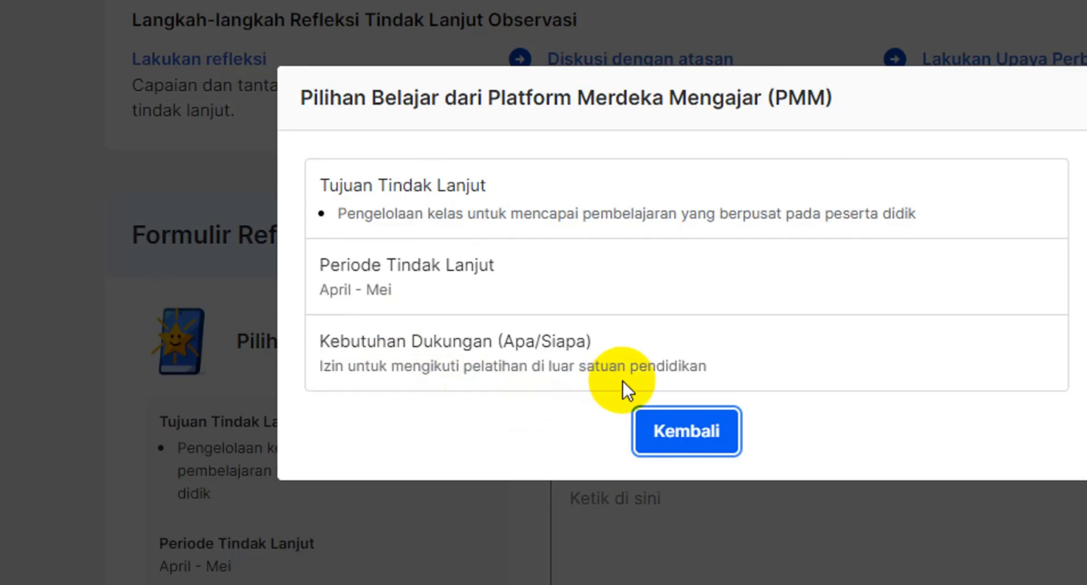
{"action": "left_click", "coordinate": [669, 436]}
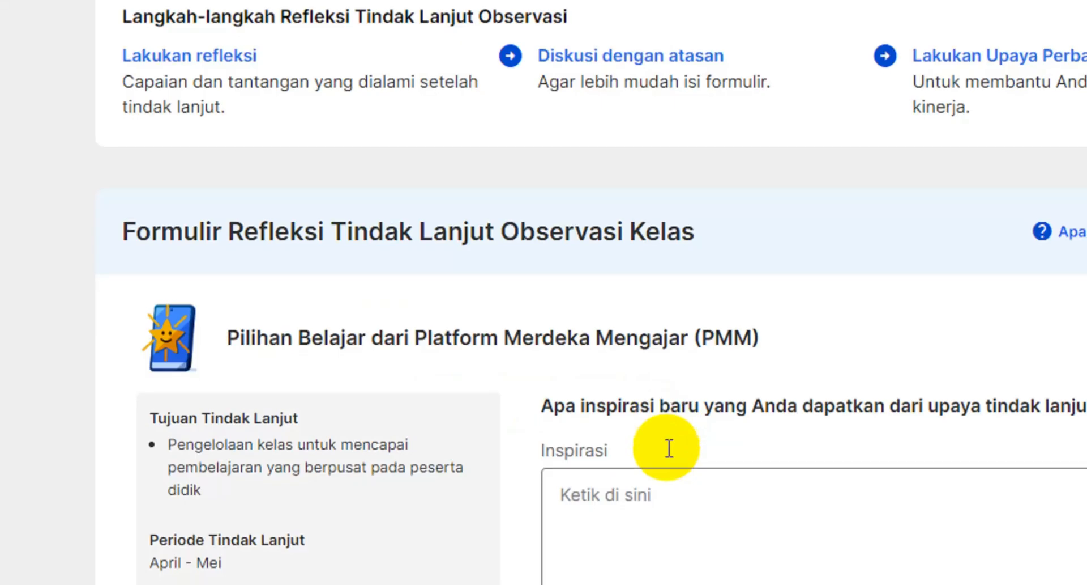
- Read the Tujuan Tindak Lanjut statement in the PMM section alongside its Inspirasi question
{"action": "scroll", "coordinate": [665, 447], "scroll_direction": "down", "scroll_amount": 4}
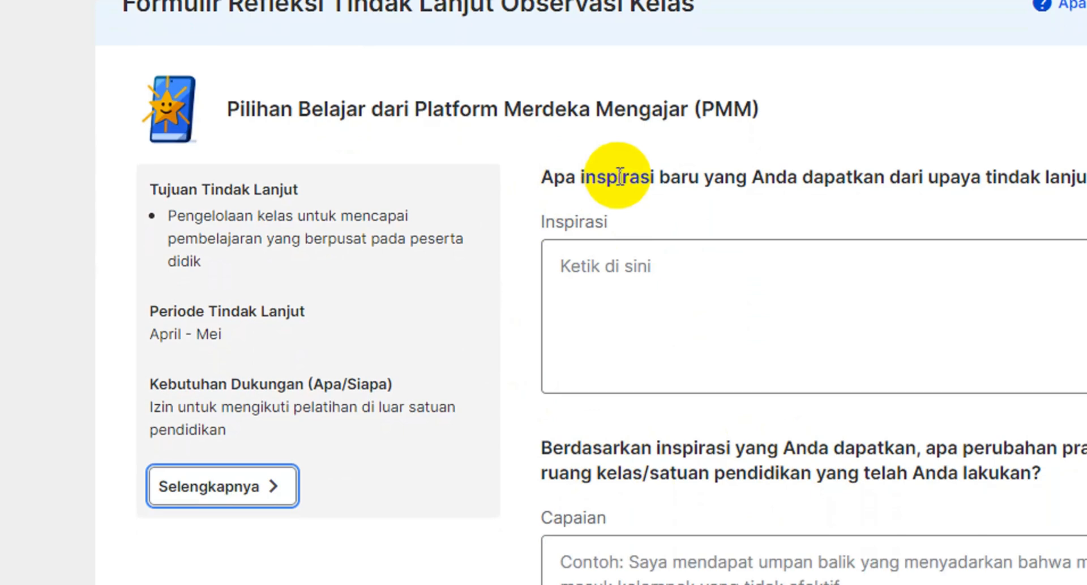
{"action": "scroll", "coordinate": [594, 141], "scroll_direction": "up", "scroll_amount": 1}
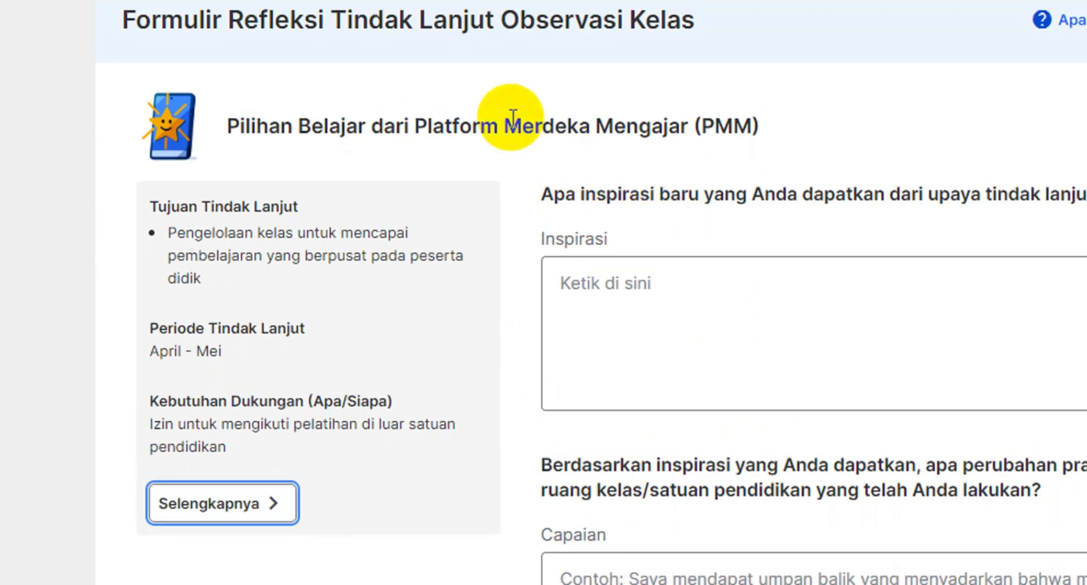
{"action": "left_click_drag", "start_coordinate": [195, 249], "coordinate": [364, 284]}
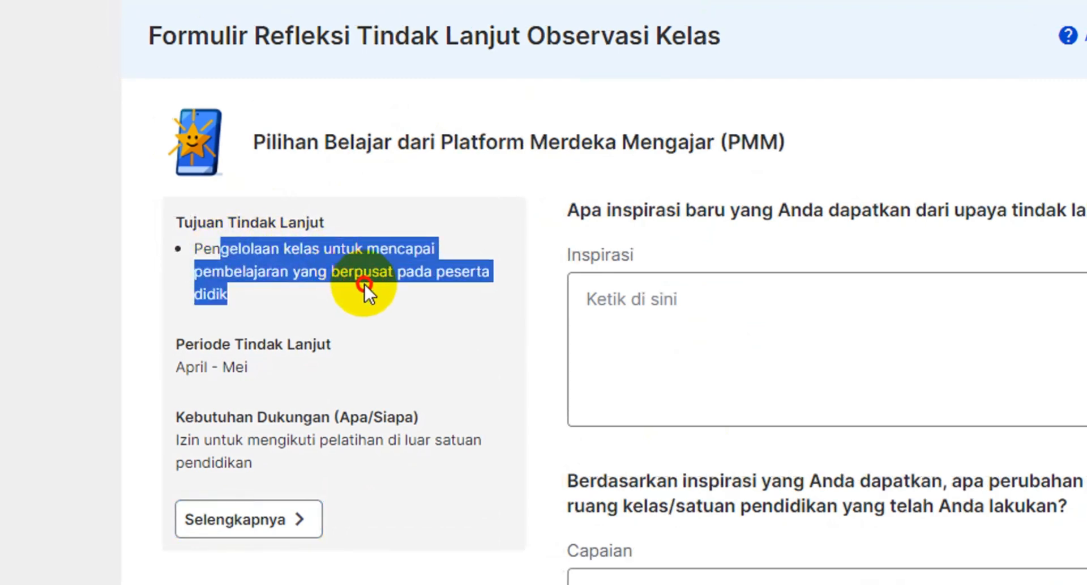
{"action": "left_click", "coordinate": [304, 311]}
{"action": "left_click_drag", "start_coordinate": [287, 301], "coordinate": [190, 249]}
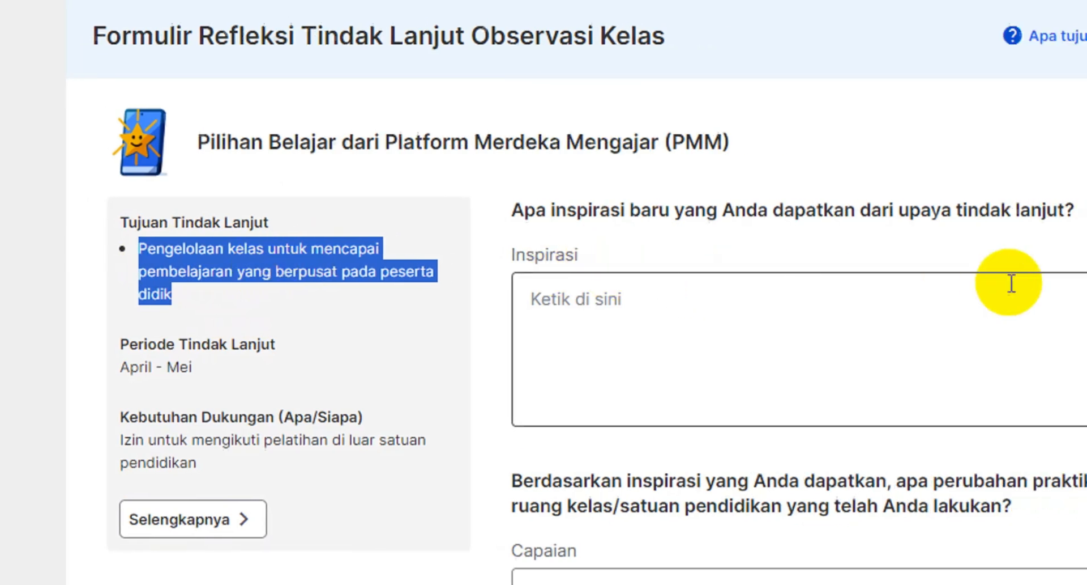
{"action": "left_click", "coordinate": [529, 226]}
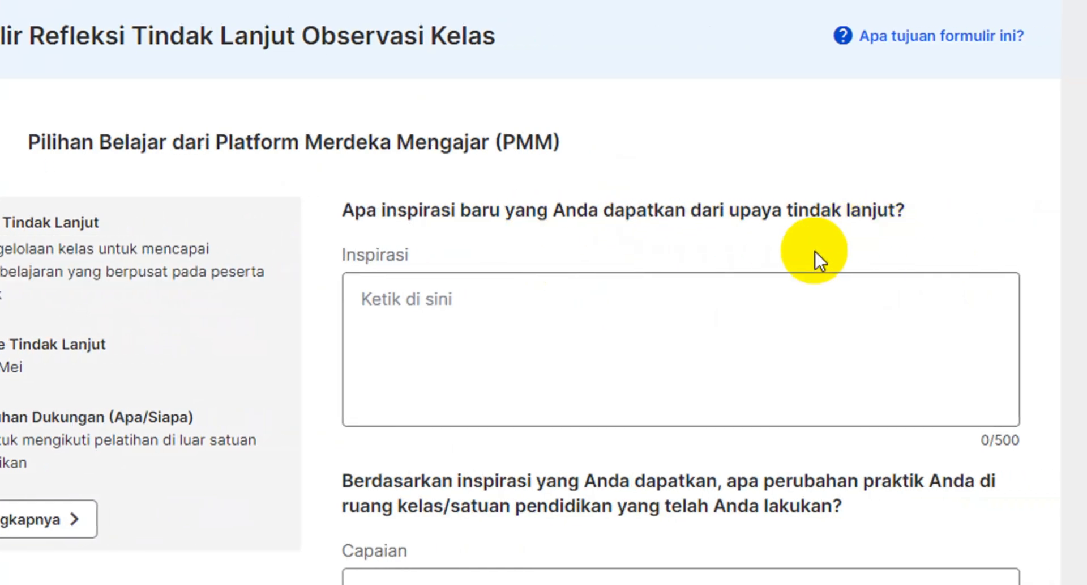
- Answer the Inspirasi question with "Inspirasi yang saya temukan adalah Kelas impian merupakan bagian dari upaya untuk menciptakan suasana pembelajaran yang aman dan menyenangkan."
{"action": "left_click", "coordinate": [561, 313]}
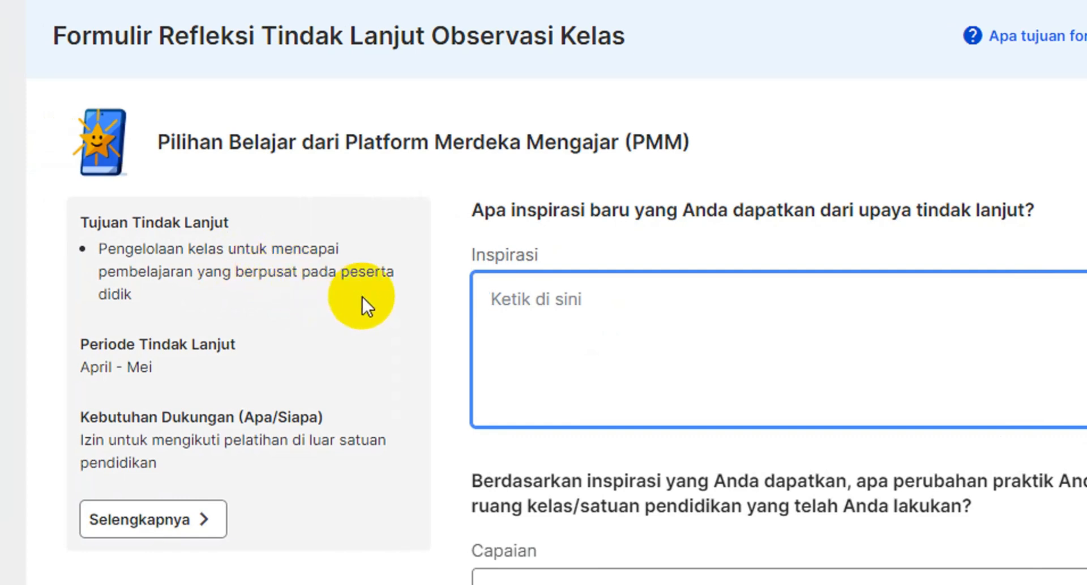
{"action": "left_click", "coordinate": [538, 324]}
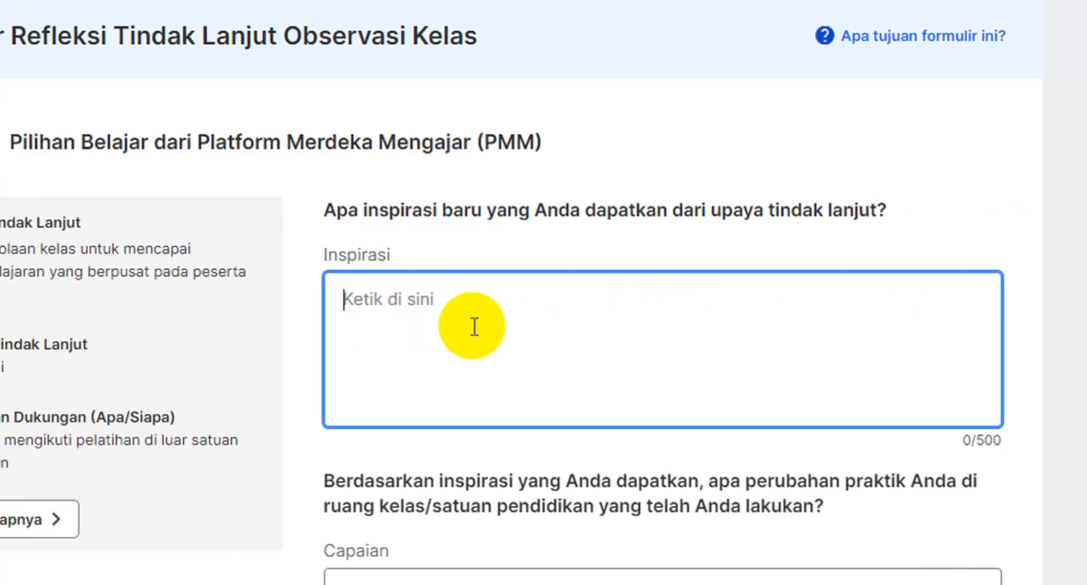
{"action": "type", "text": "Inspirasi"}
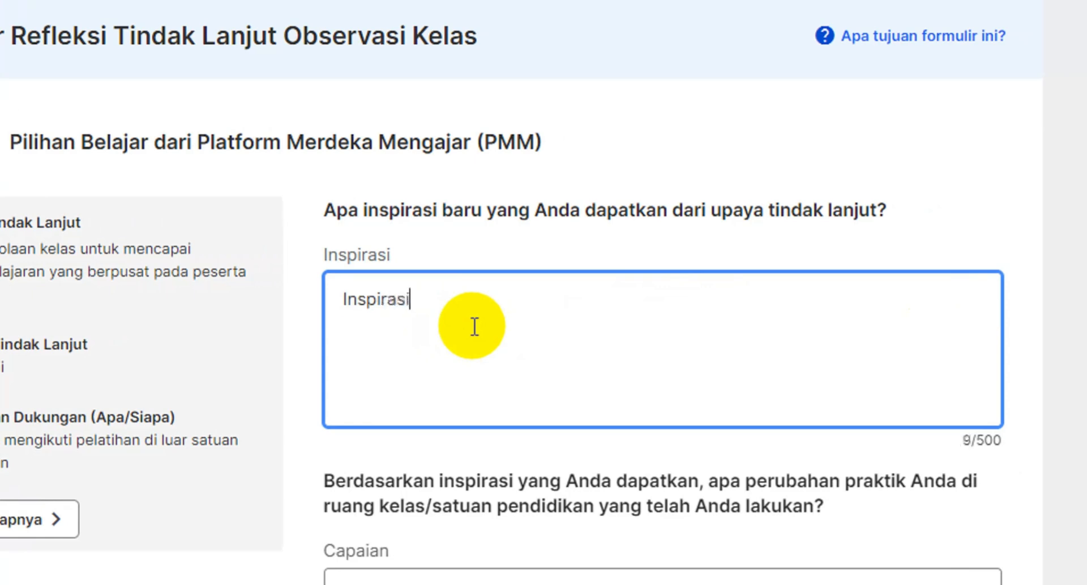
{"action": "type", "text": " yang sa"}
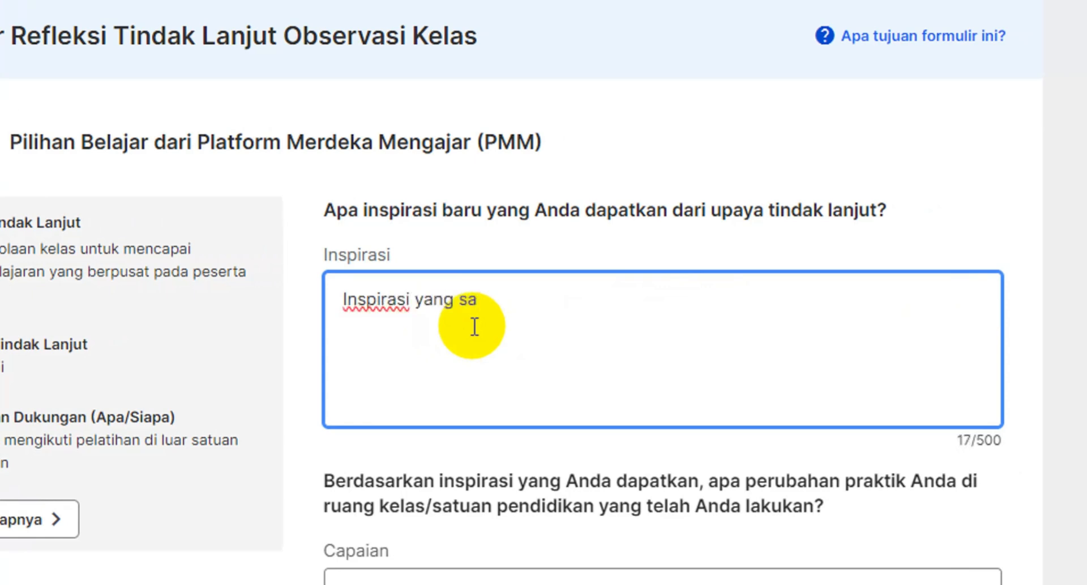
{"action": "type", "text": "ya temukan adalah "}
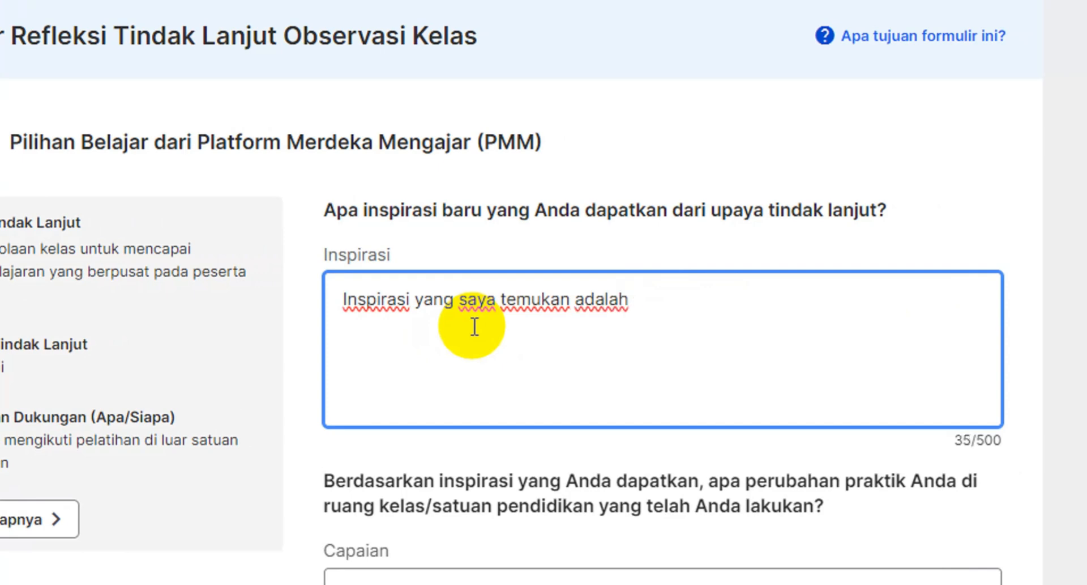
{"action": "type", "text": "Kela"}
{"action": "type", "text": "pi"}
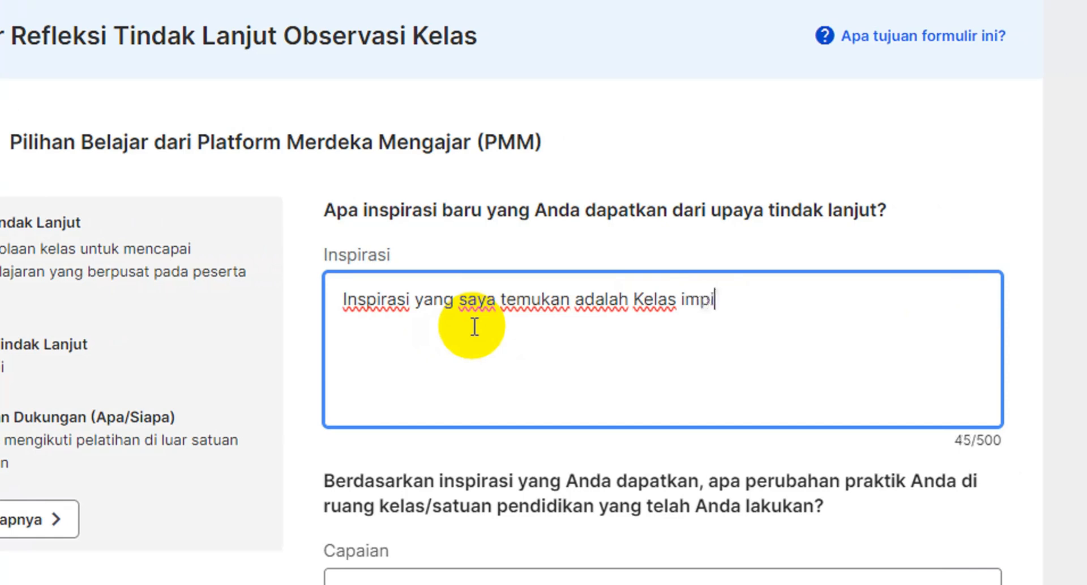
{"action": "type", "text": "an addai"}
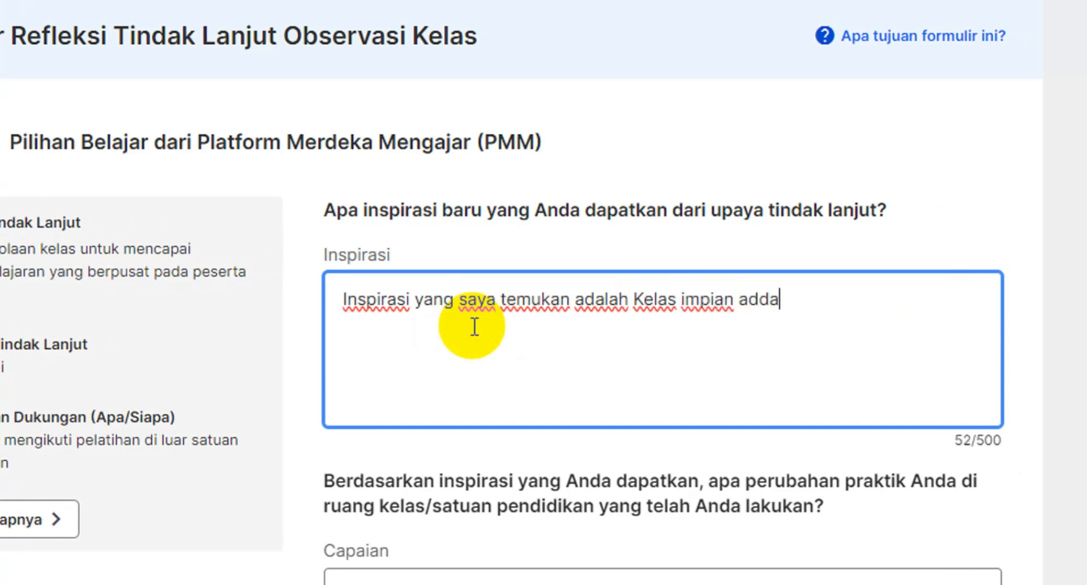
{"action": "key", "text": "BackSpace"}
{"action": "key", "text": "BackSpace"}
{"action": "key", "text": "BackSpace"}
{"action": "key", "text": "BackSpace"}
{"action": "key", "text": "BackSpace"}
{"action": "type", "text": "merupa"}
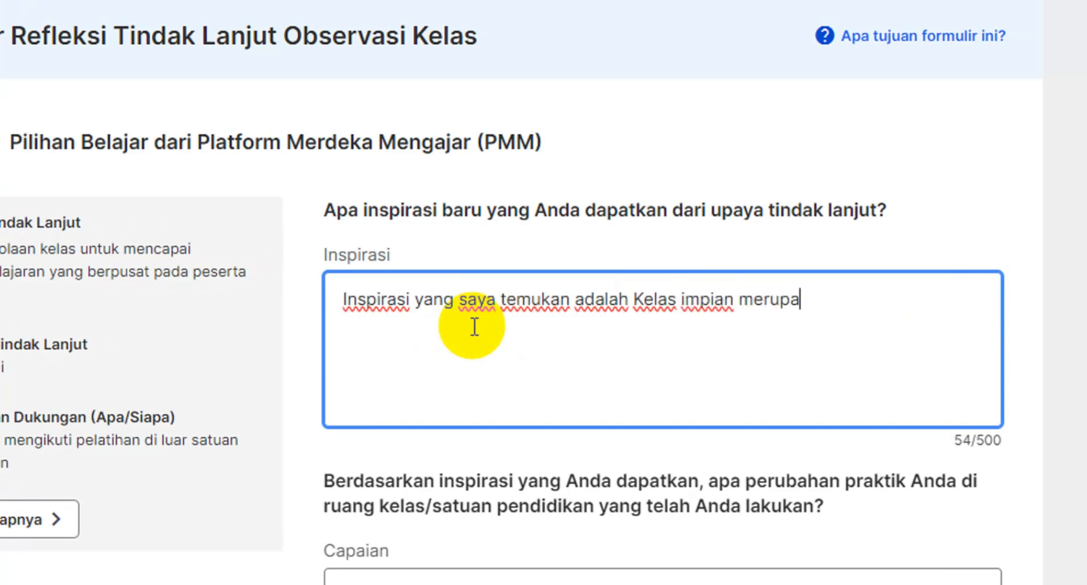
{"action": "type", "text": "kan bagian dari"}
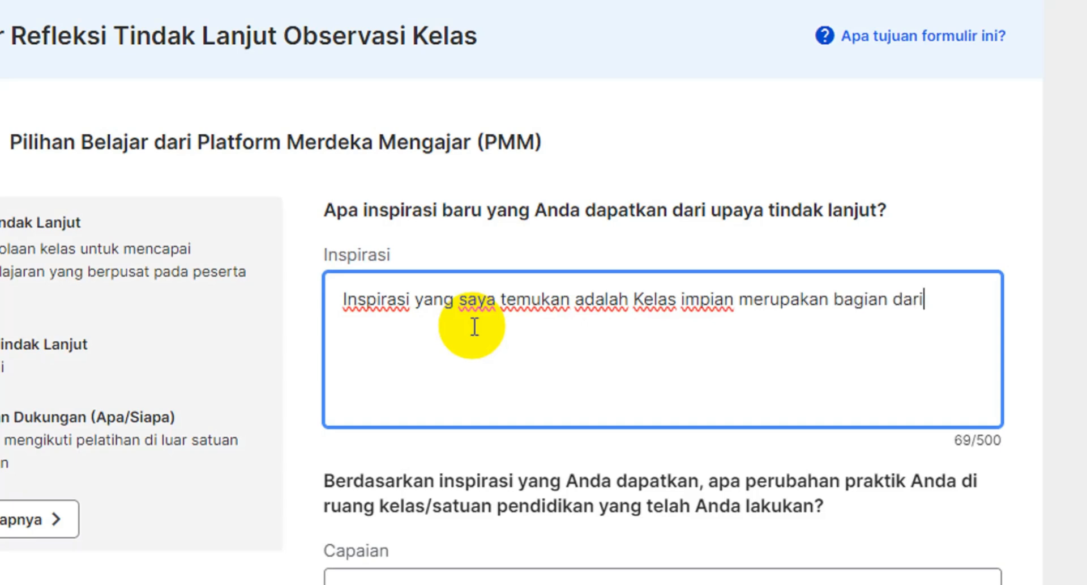
{"action": "type", "text": " upaya untuk "}
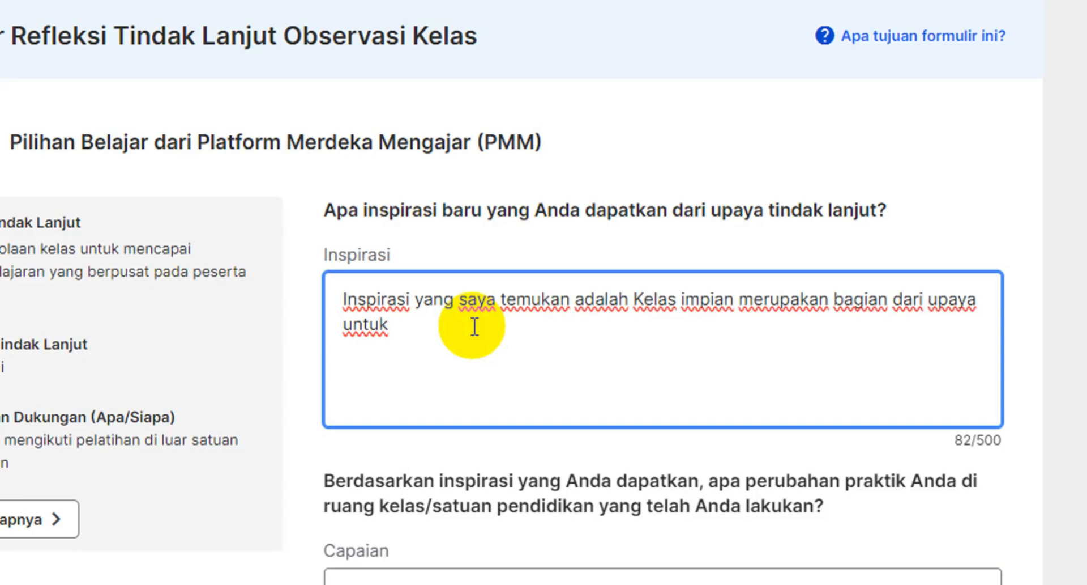
{"action": "type", "text": "menciptakan "}
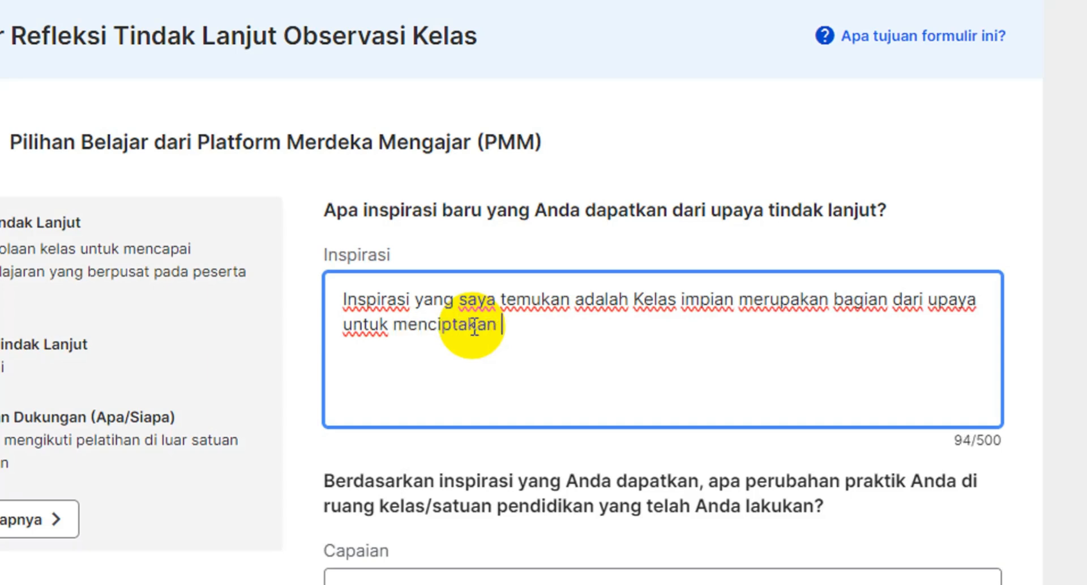
{"action": "type", "text": "s"}
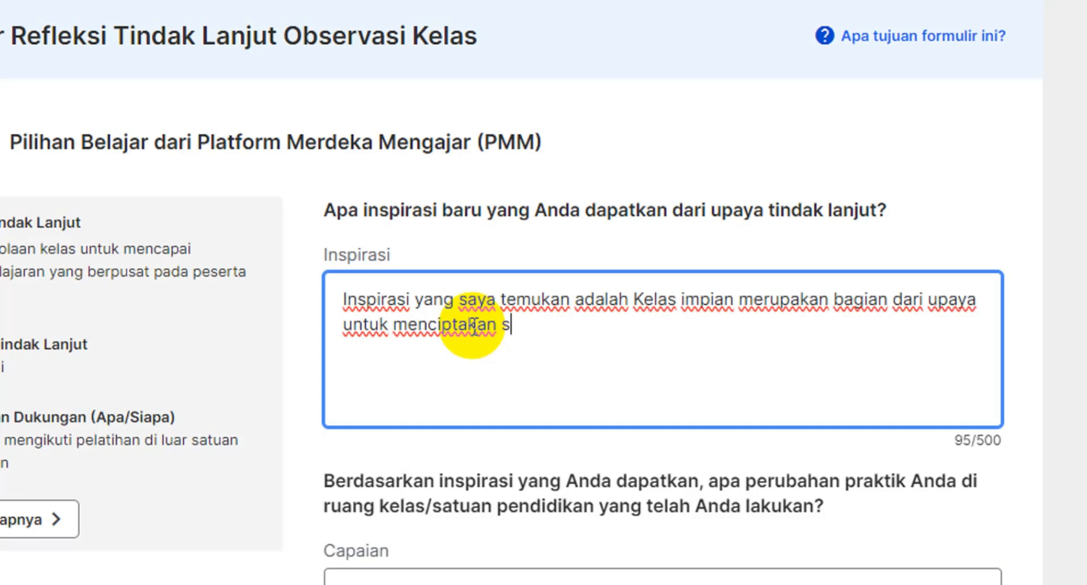
{"action": "type", "text": "uasana pem"}
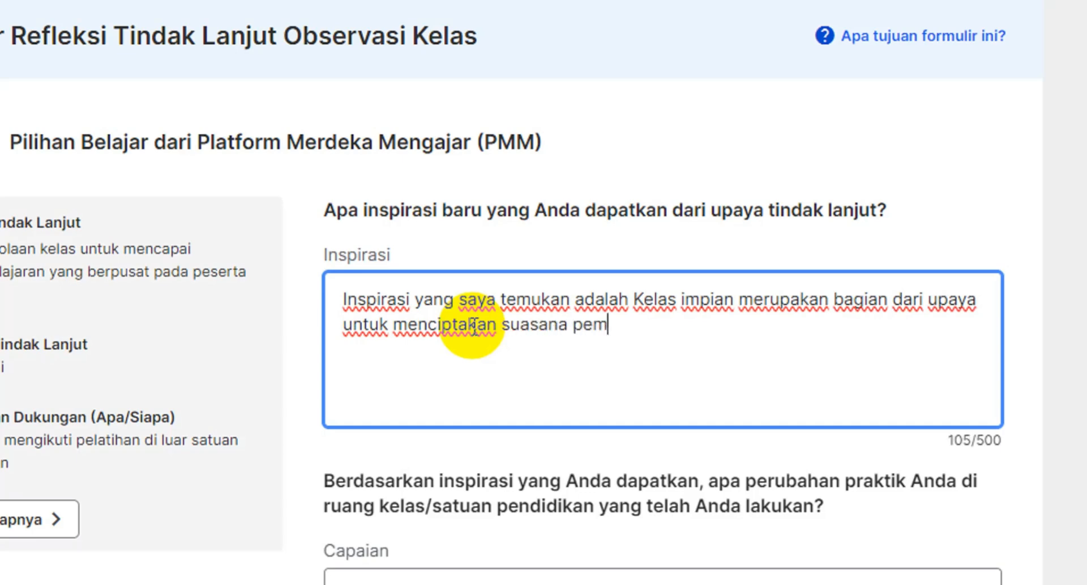
{"action": "type", "text": "belajaran yang a"}
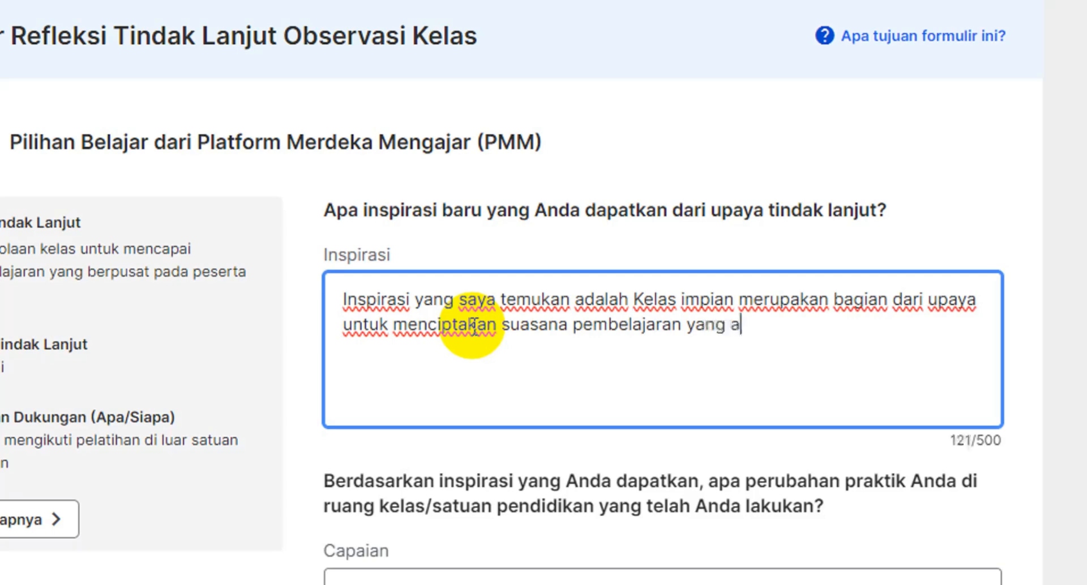
{"action": "type", "text": "man dan menyenang"}
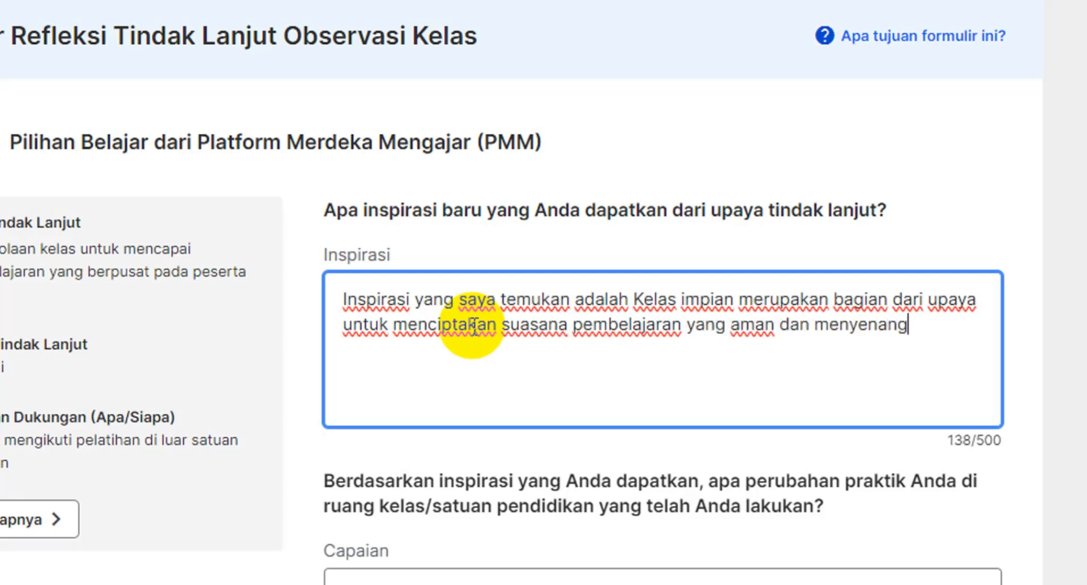
{"action": "type", "text": "kan."}
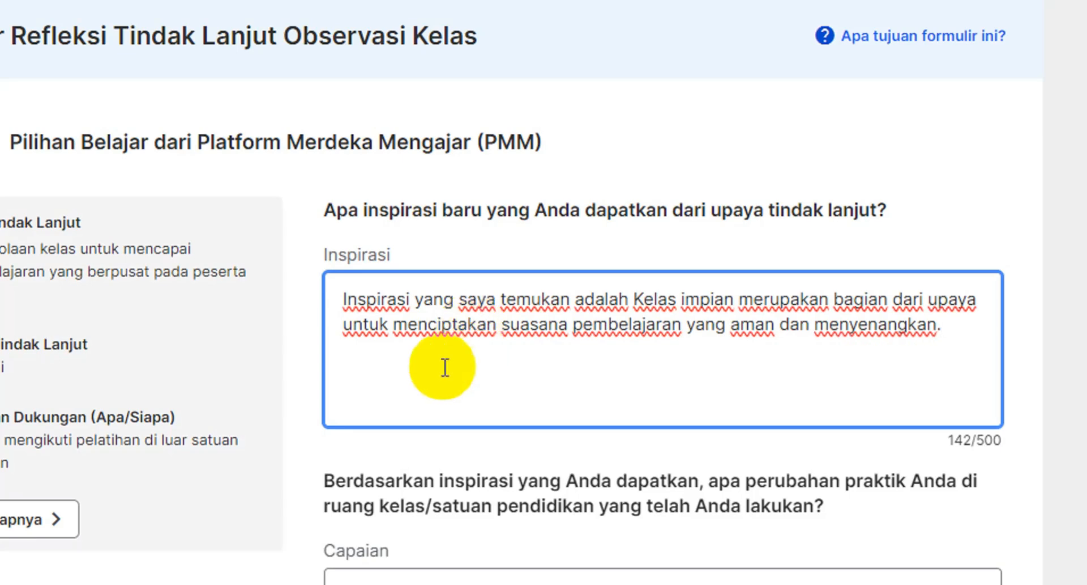
- Answer the Capaian question with "Menetapkan kelas impian berdasarkan kesepakatan bersama murid."
{"action": "scroll", "coordinate": [388, 371], "scroll_direction": "down", "scroll_amount": 4}
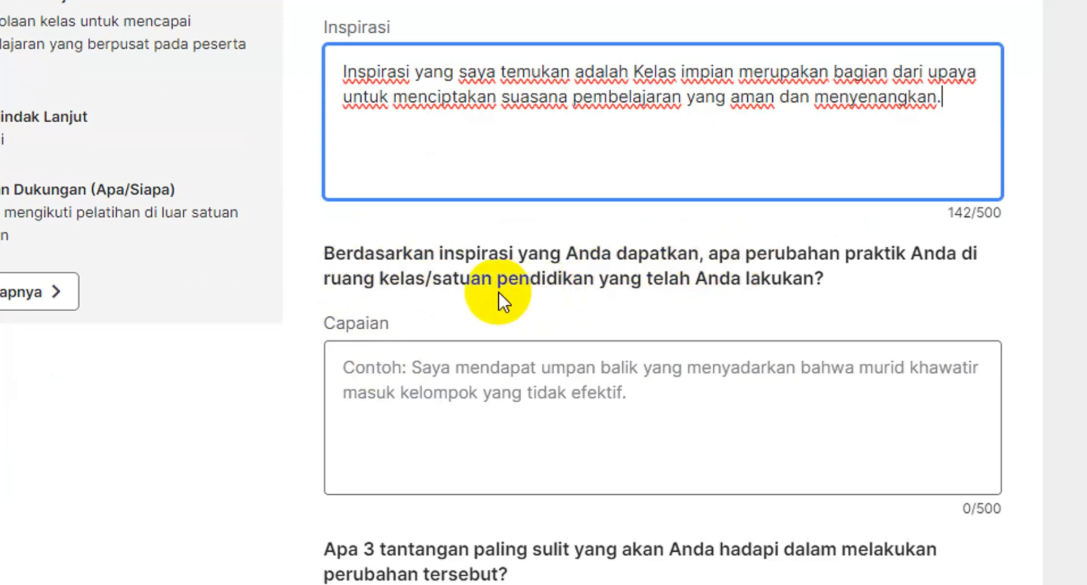
{"action": "left_click", "coordinate": [451, 387]}
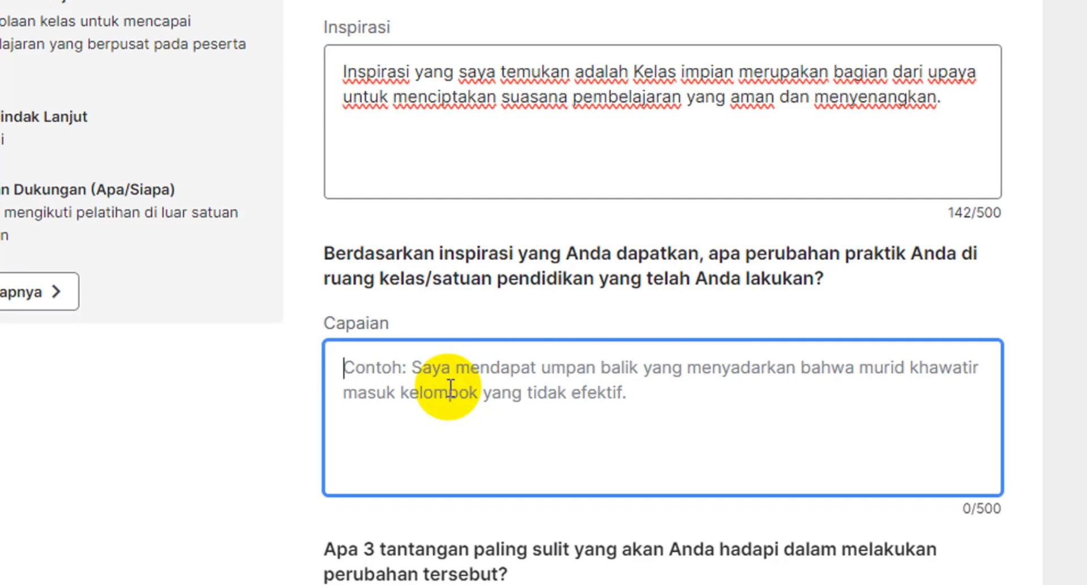
{"action": "type", "text": "M"}
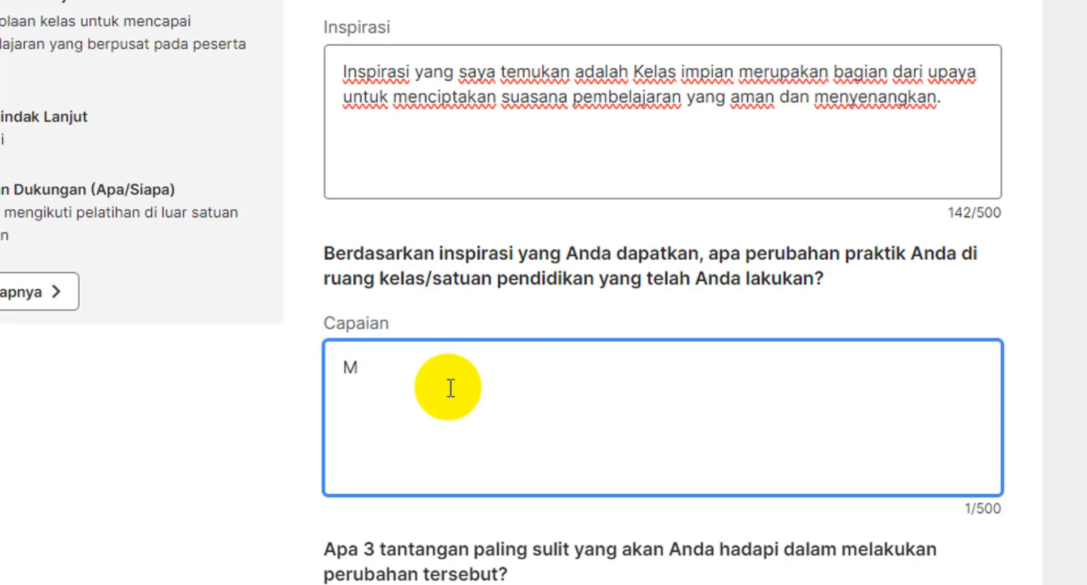
{"action": "type", "text": "enetap"}
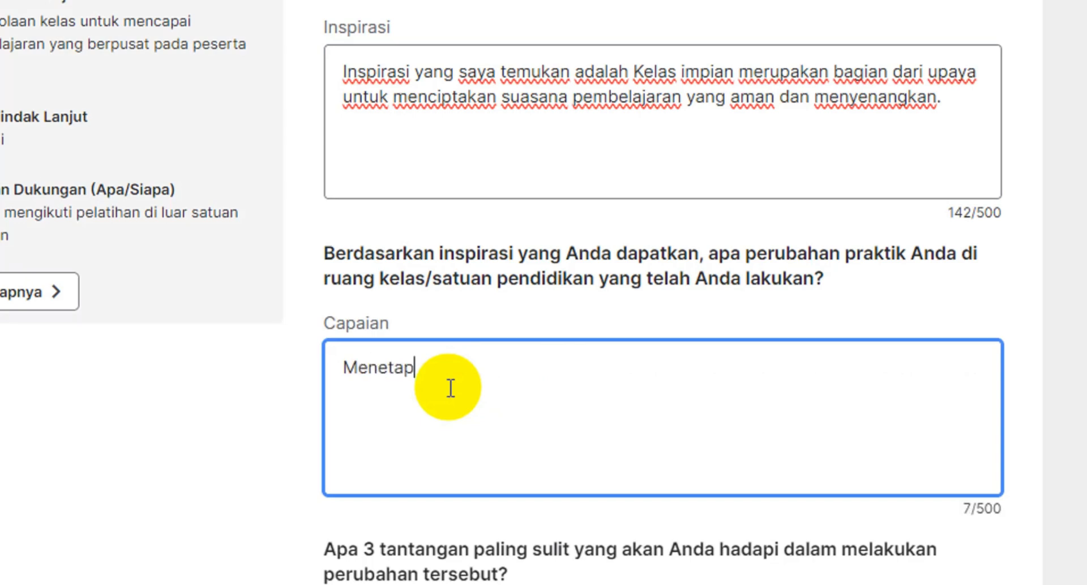
{"action": "type", "text": "kan kelas impi"}
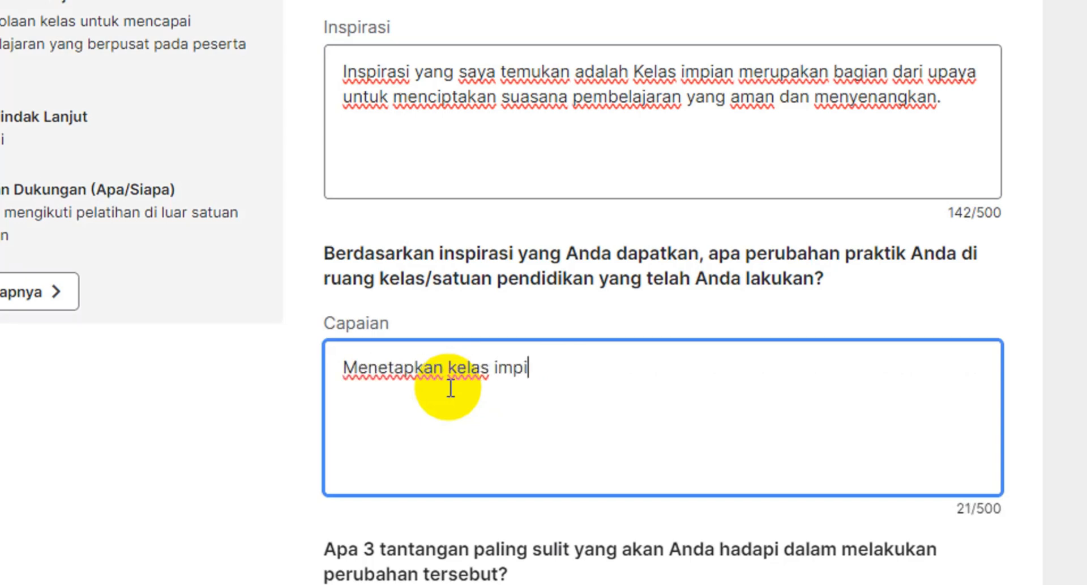
{"action": "type", "text": "an berdasarkan"}
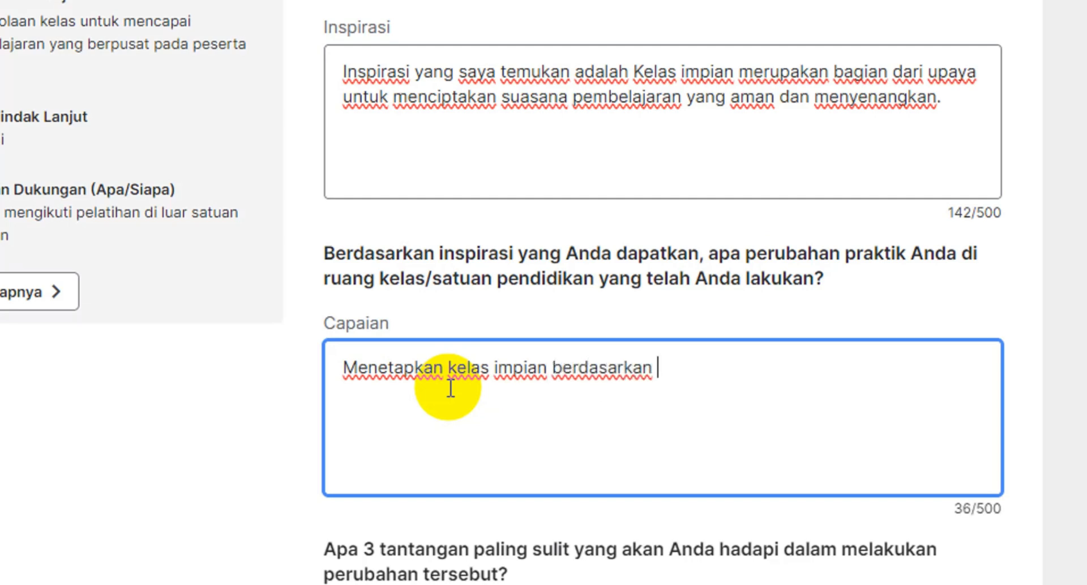
{"action": "type", "text": " kesepakatan bersama "}
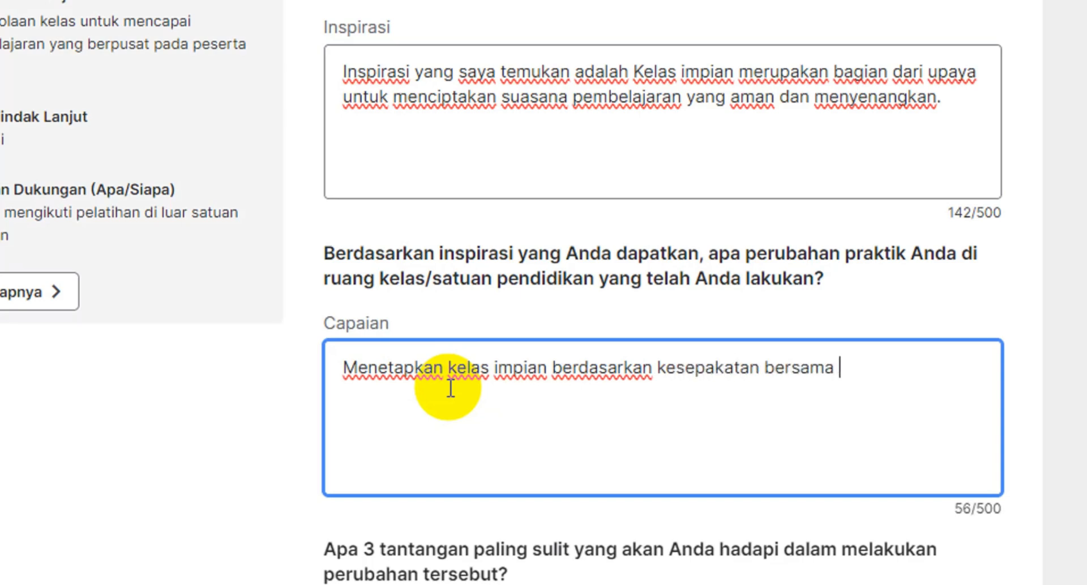
{"action": "type", "text": "murid."}
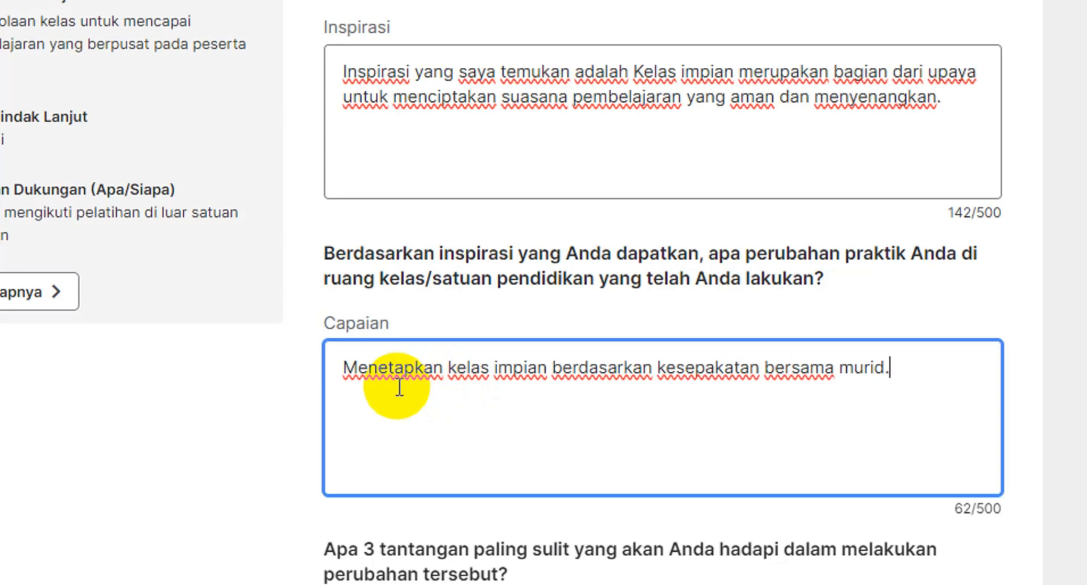
- Enter the first challenge in the Tantangan answer as "1. Penyamaan presepsi dari semua guru yang mengajar di kelas yang sama"
{"action": "scroll", "coordinate": [400, 387], "scroll_direction": "down", "scroll_amount": 5}
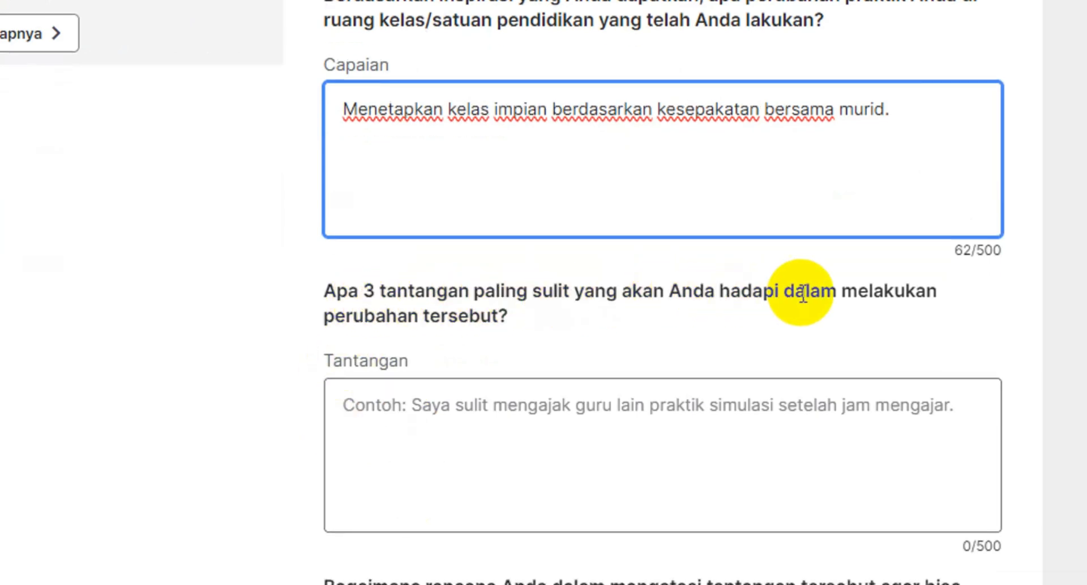
{"action": "left_click", "coordinate": [418, 413]}
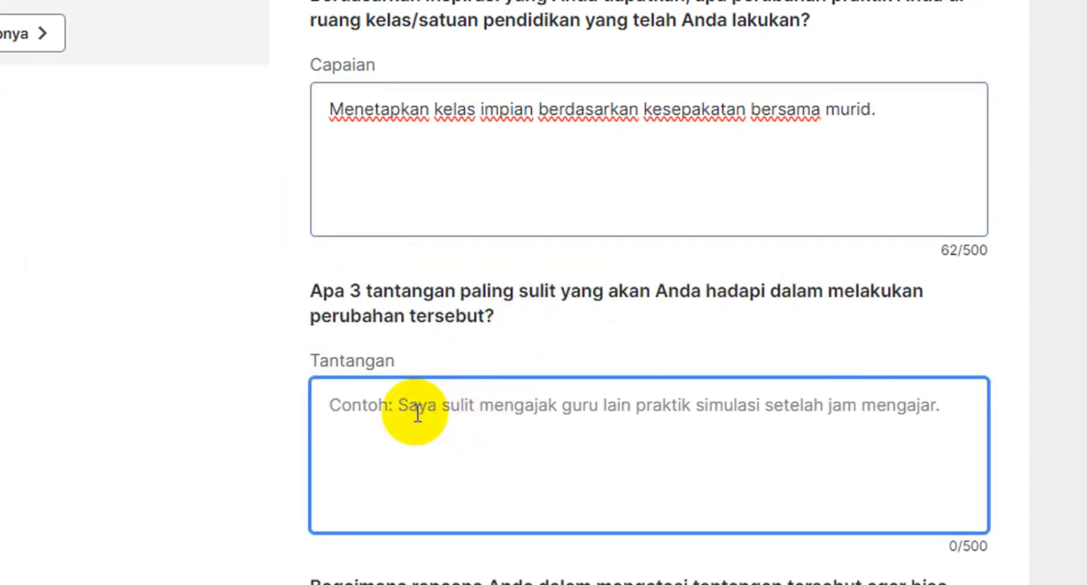
{"action": "type", "text": "1. "}
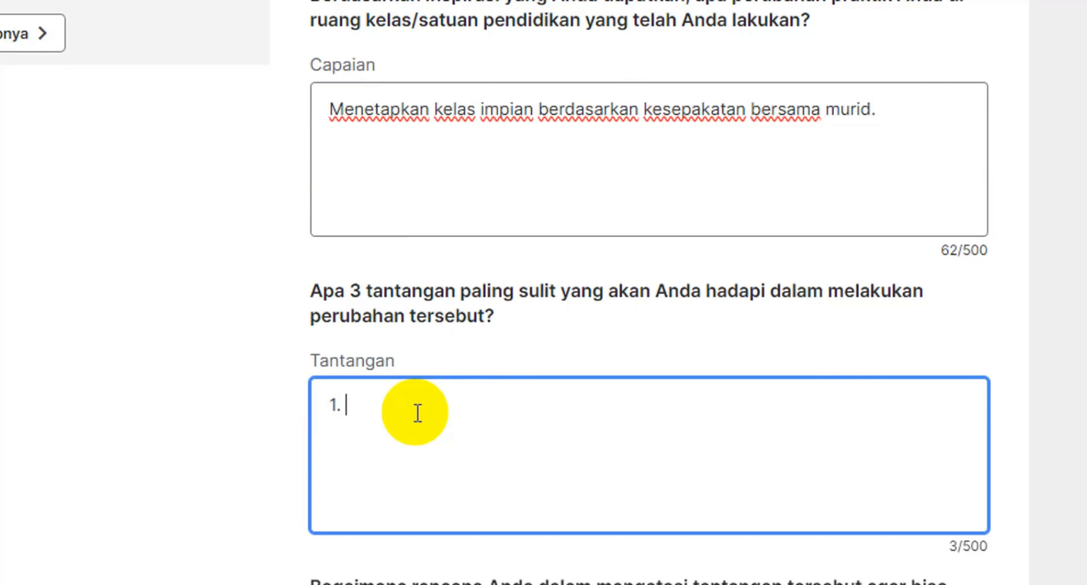
{"action": "type", "text": "Penyamaan "}
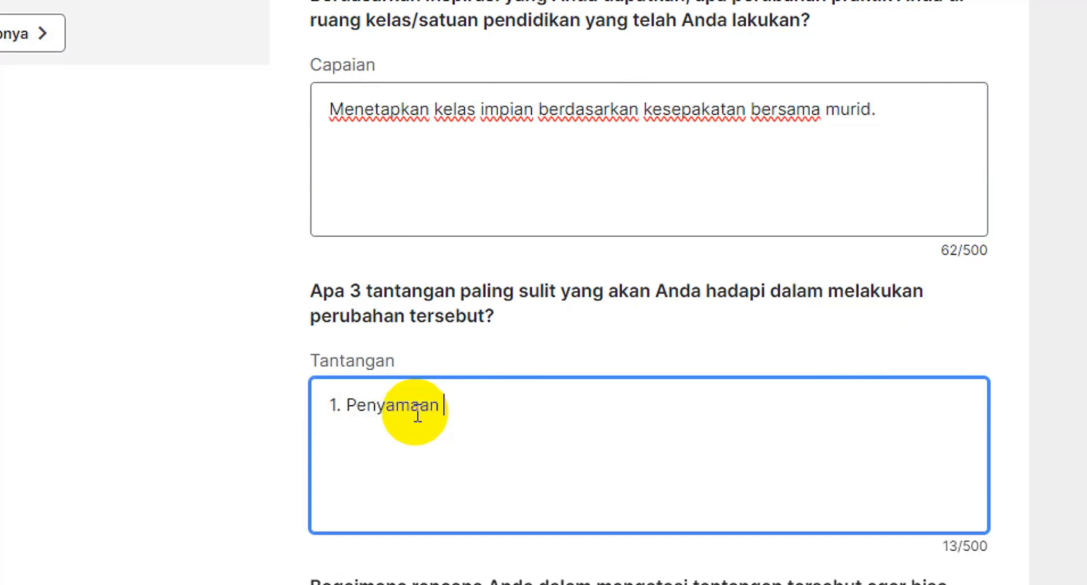
{"action": "type", "text": "presepsi dari"}
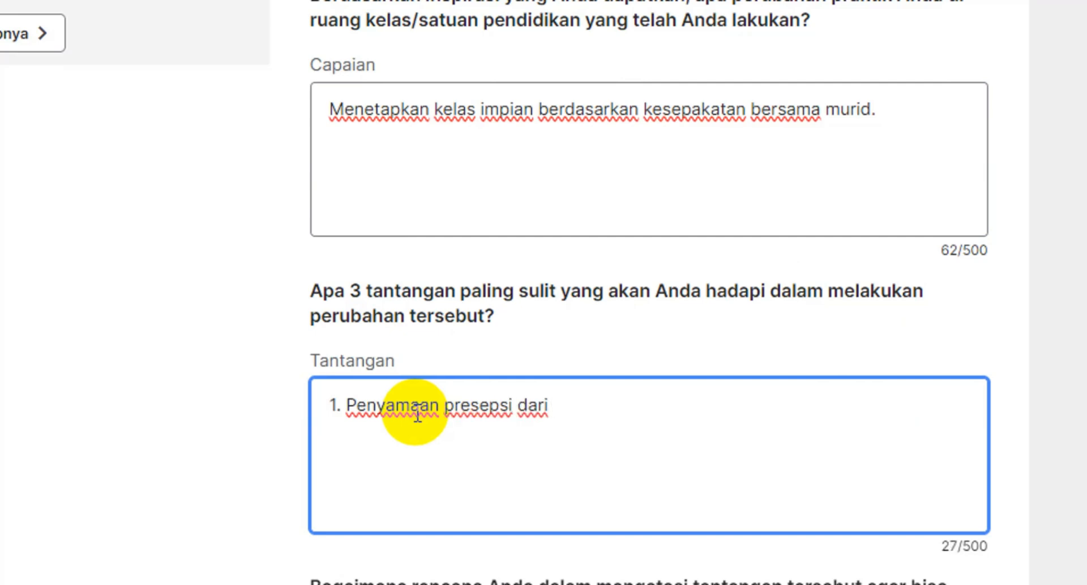
{"action": "type", "text": " semua guru"}
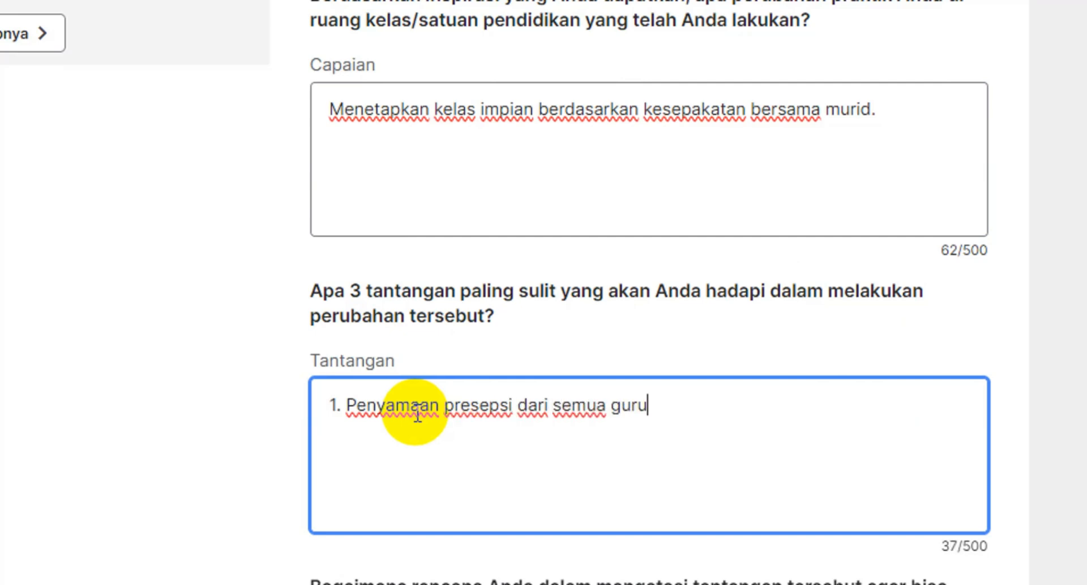
{"action": "type", "text": " yang mengajar"}
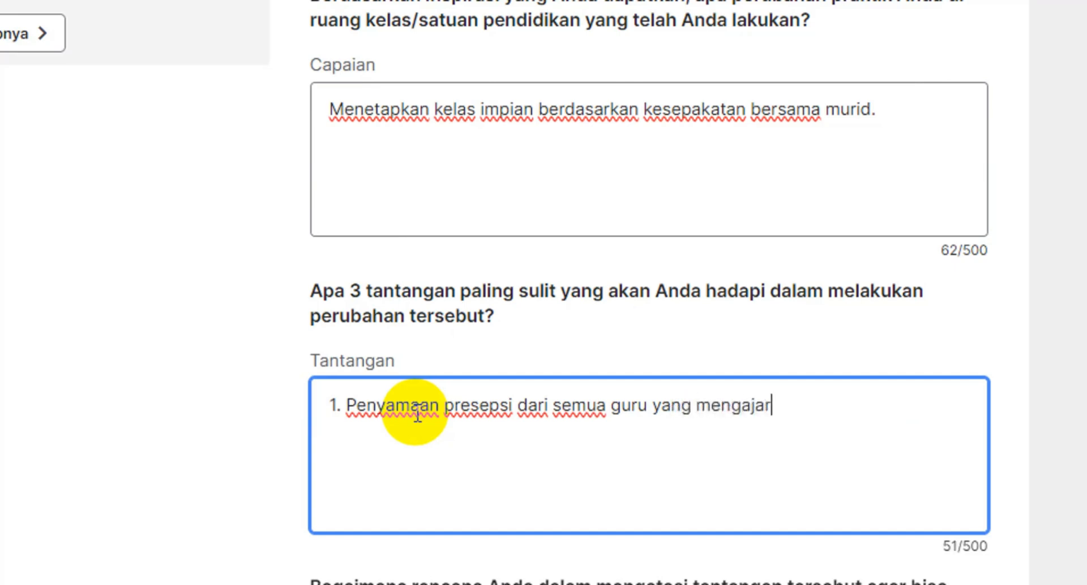
{"action": "type", "text": " di kelas yang sa"}
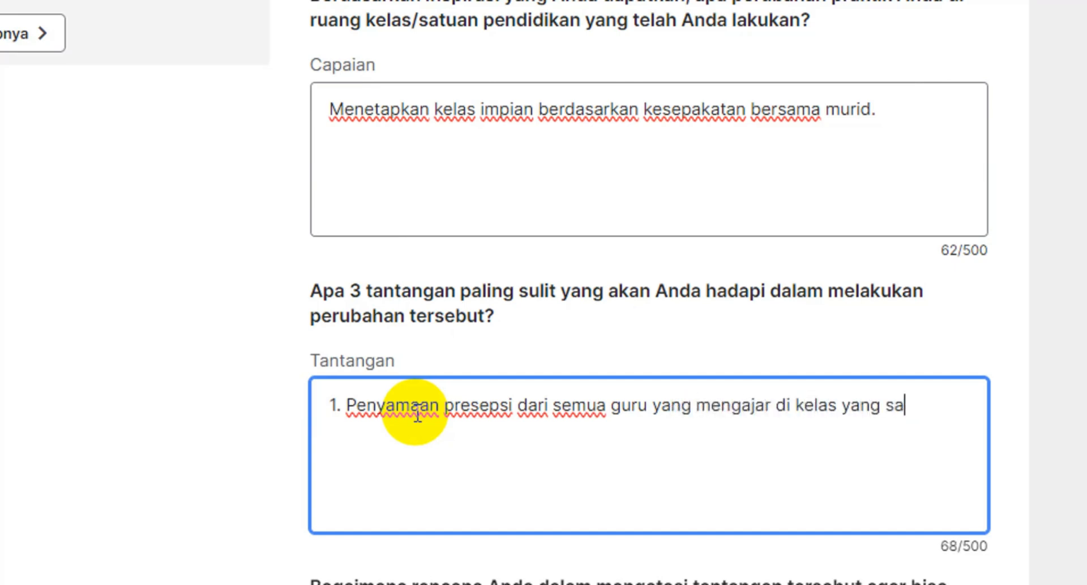
{"action": "type", "text": "ma"}
- Add a second challenge on a new line of the Tantangan answer: "2. Waktu yang terbatas"
{"action": "key", "text": "Return"}
{"action": "type", "text": "2"}
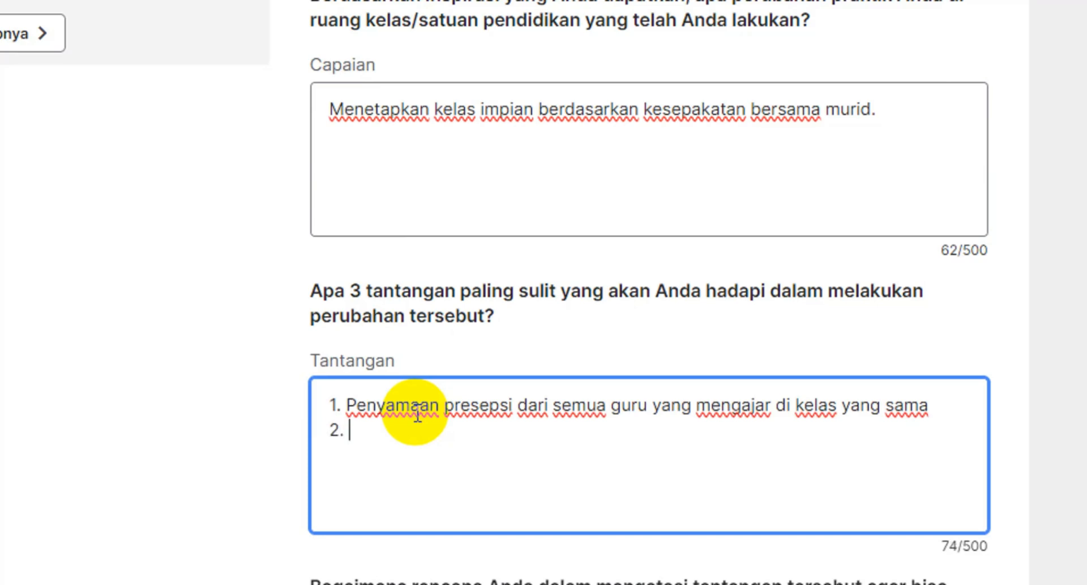
{"action": "type", "text": ". Waktu"}
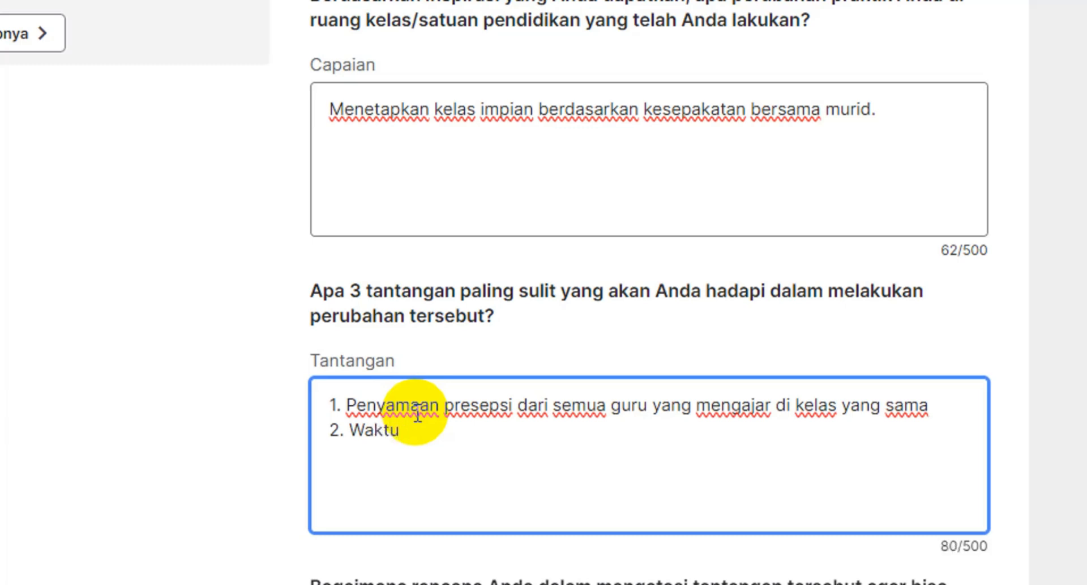
{"action": "type", "text": " yang terbatas"}
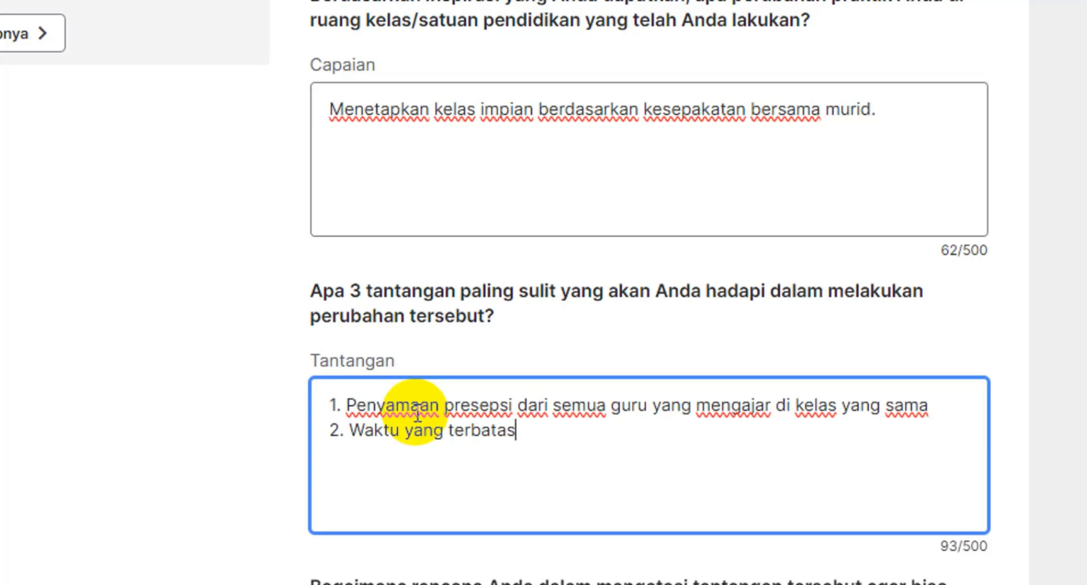
- Add a third challenge on a new line of the Tantangan answer: "3. Saya menangani jumlah kelas yang sangat banyak."
{"action": "key", "text": "Return"}
{"action": "type", "text": "3. "}
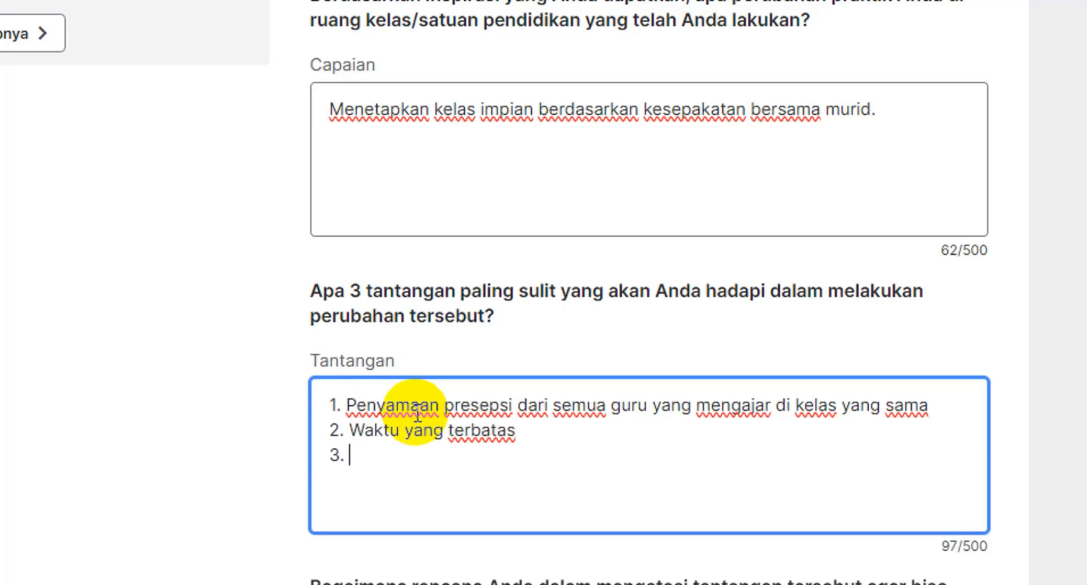
{"action": "type", "text": "Saya m"}
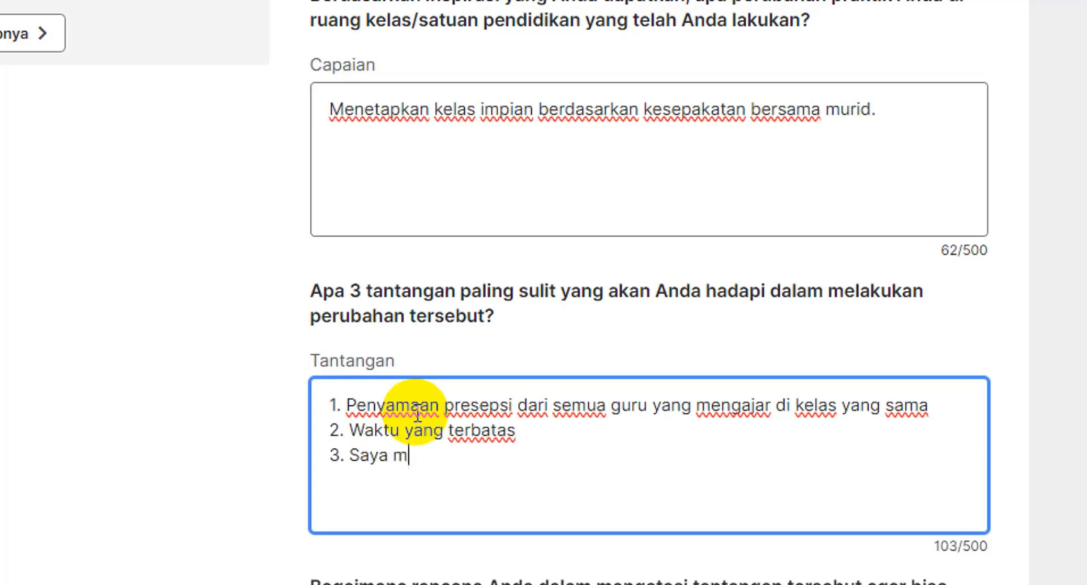
{"action": "type", "text": "enangani juml"}
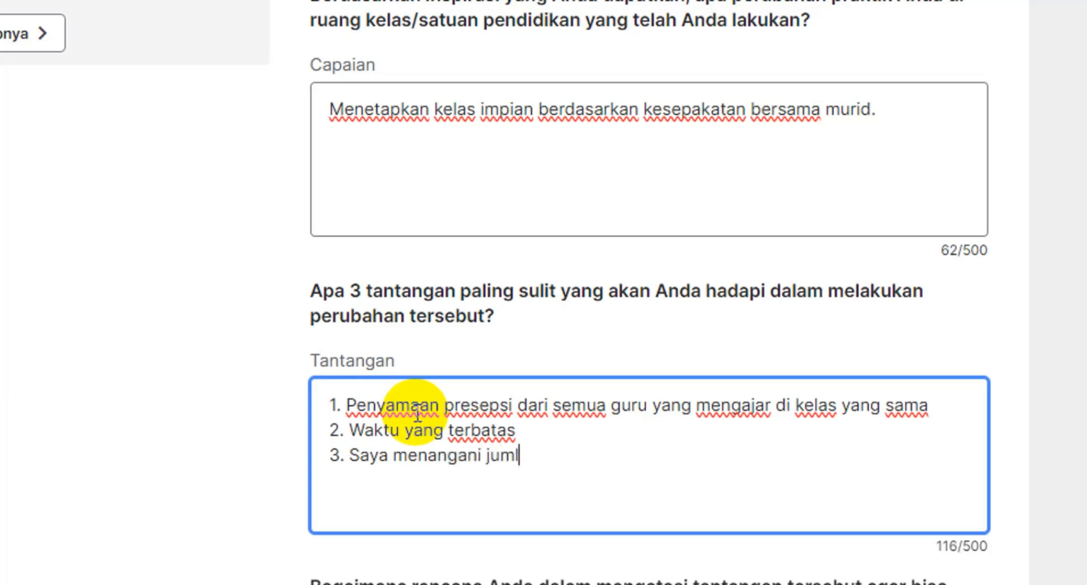
{"action": "type", "text": "ah kelas yang san"}
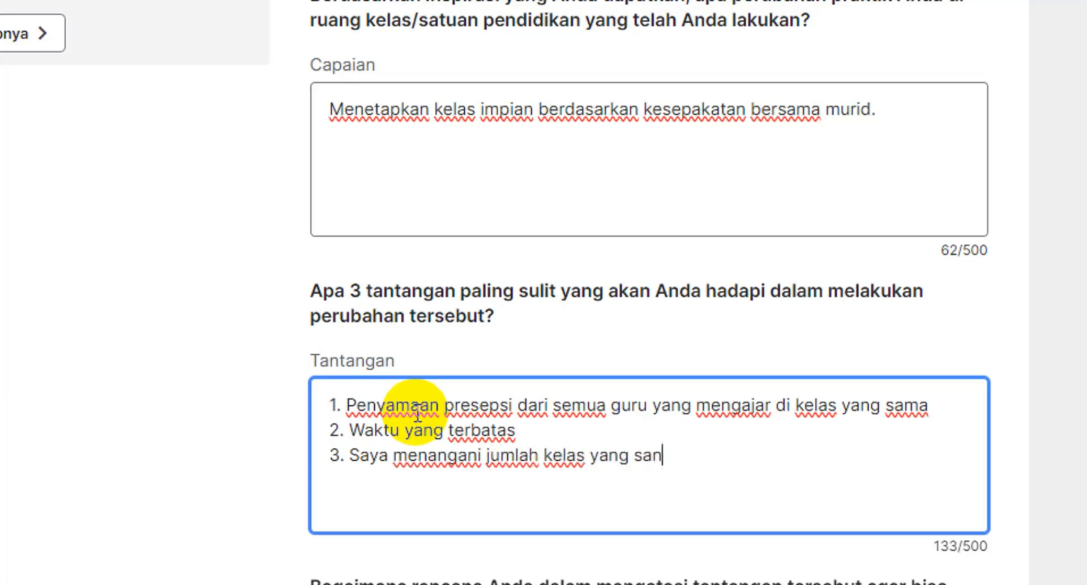
{"action": "type", "text": "gat banyak"}
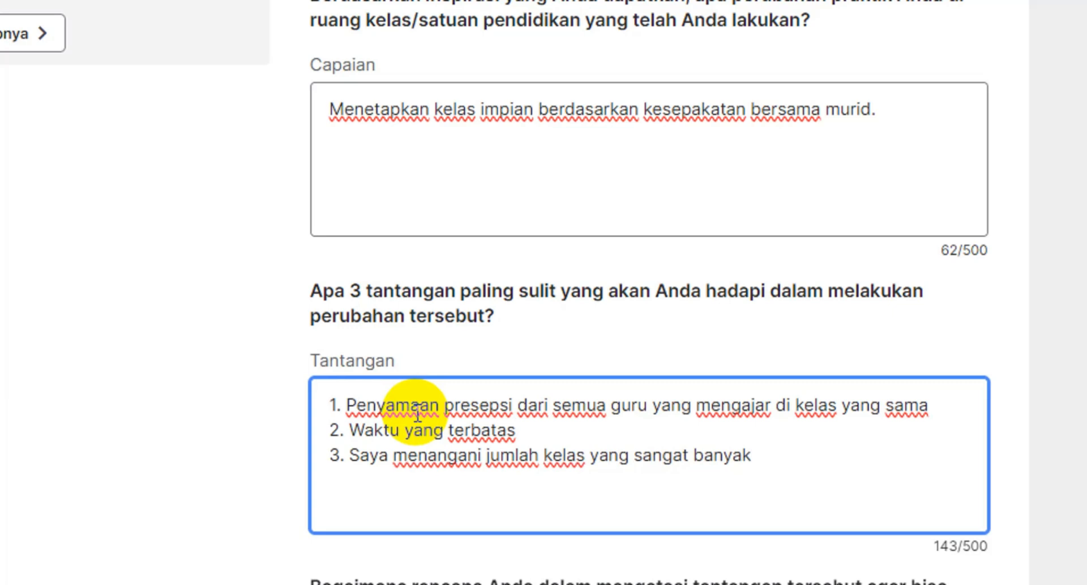
{"action": "type", "text": "."}
- Enter the first plan in the Upaya Perbaikan answer as "1. Penyamaan presepsi bersama semua guru yang mengajar di kelas tersebut"
{"action": "scroll", "coordinate": [461, 364], "scroll_direction": "down", "scroll_amount": 4}
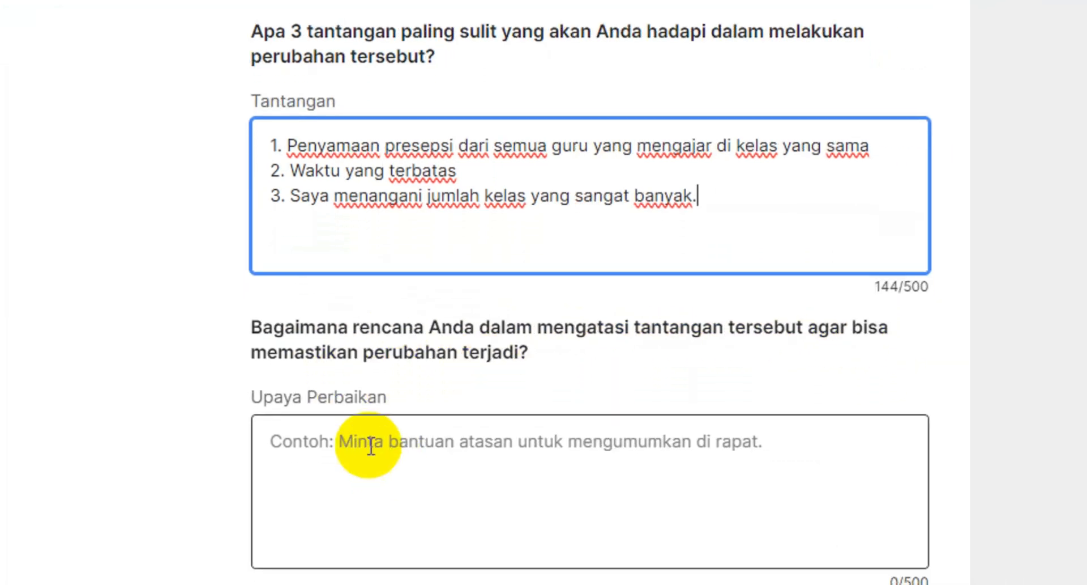
{"action": "left_click", "coordinate": [368, 473]}
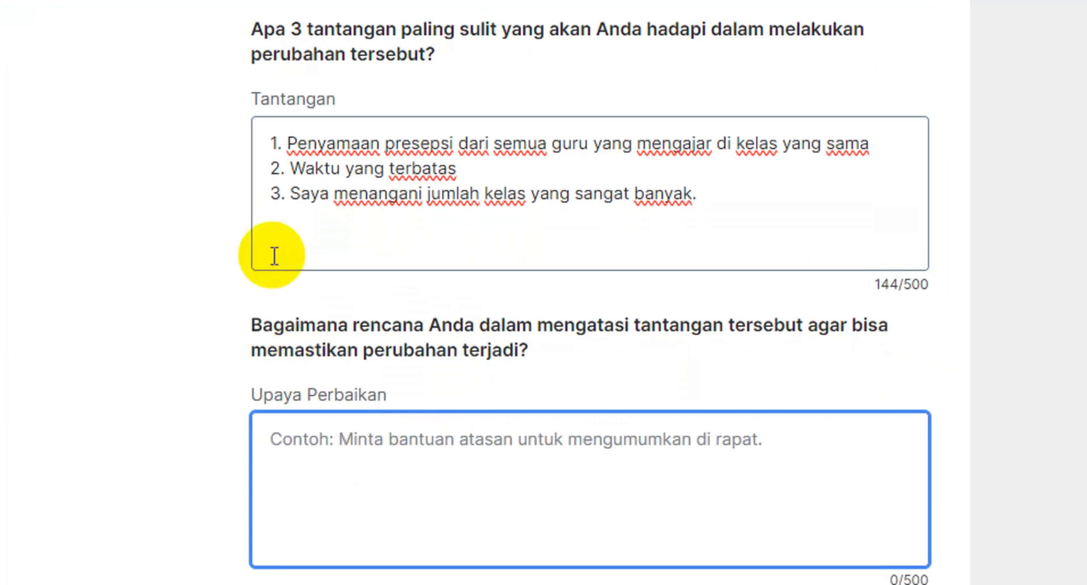
{"action": "left_click", "coordinate": [286, 166]}
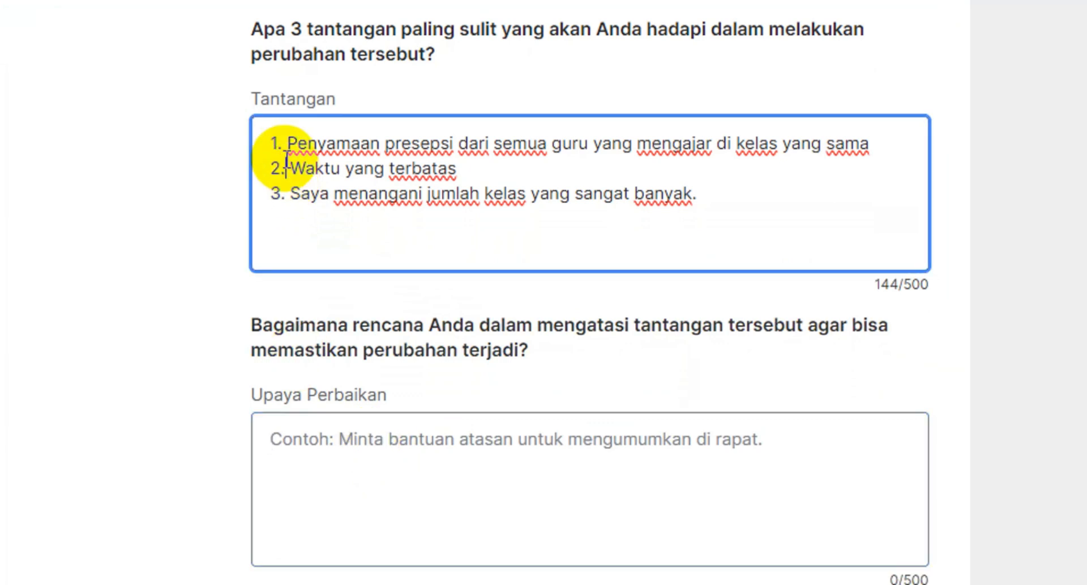
{"action": "left_click", "coordinate": [311, 431]}
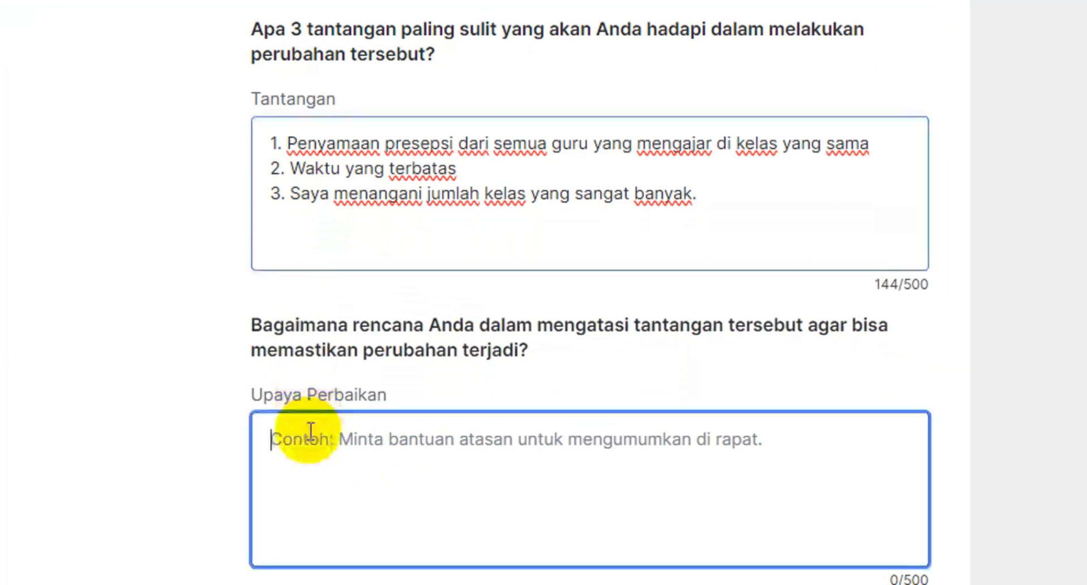
{"action": "type", "text": "1. "}
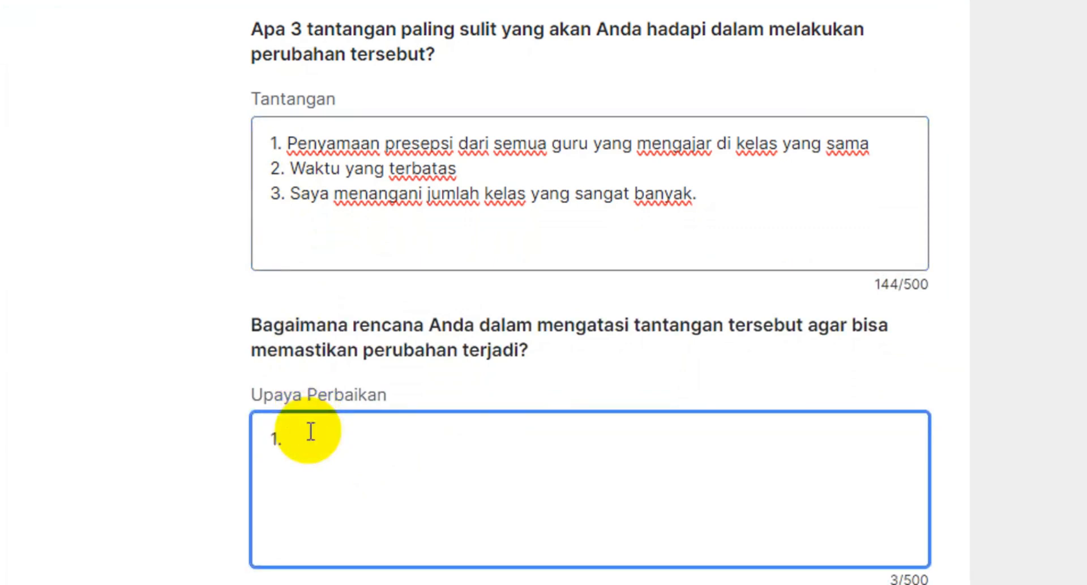
{"action": "type", "text": "Penyamaan "}
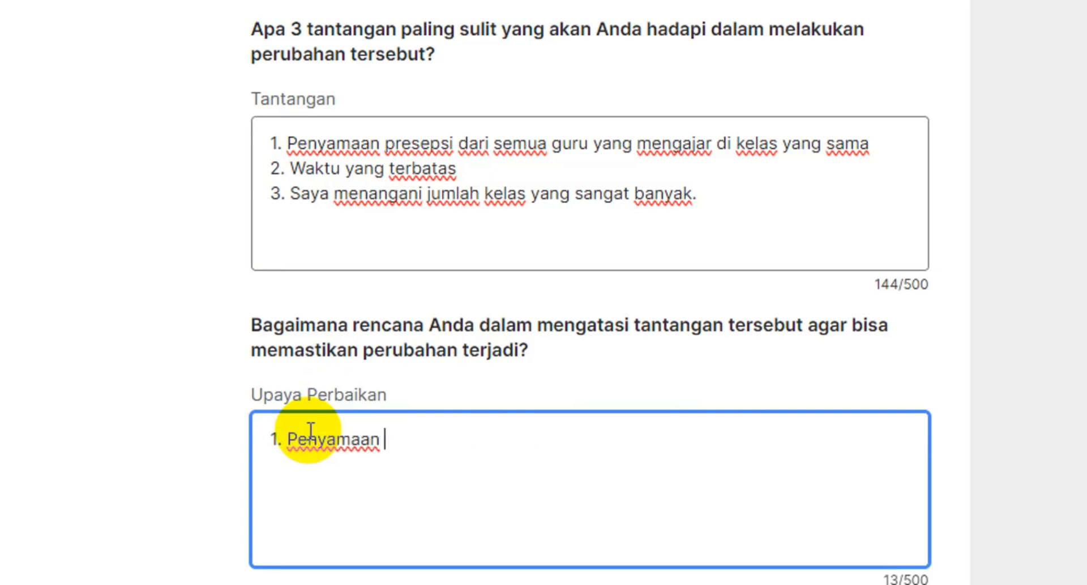
{"action": "type", "text": "preses"}
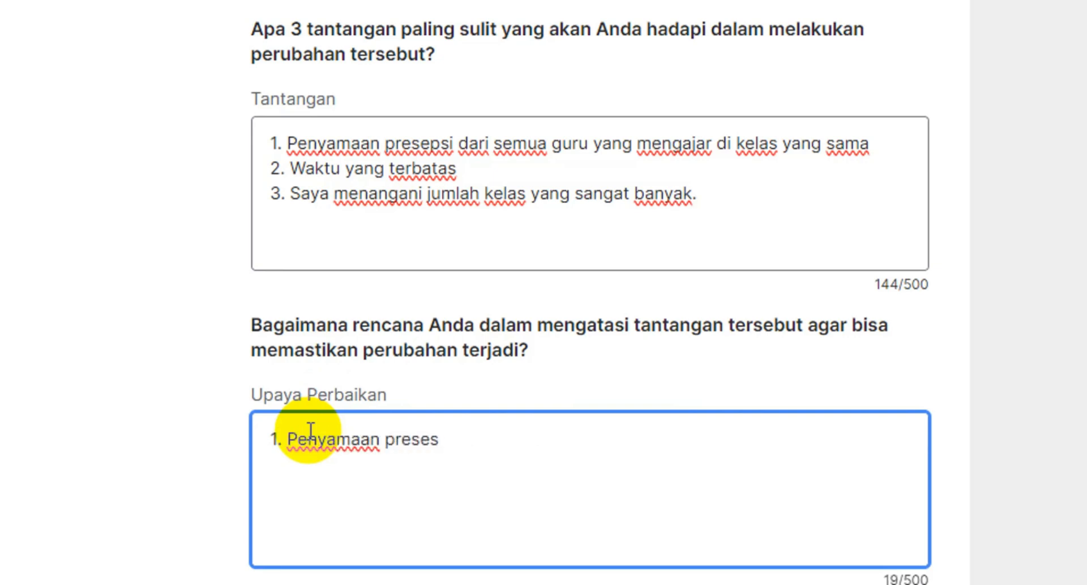
{"action": "key", "text": "BackSpace"}
{"action": "type", "text": "psi b"}
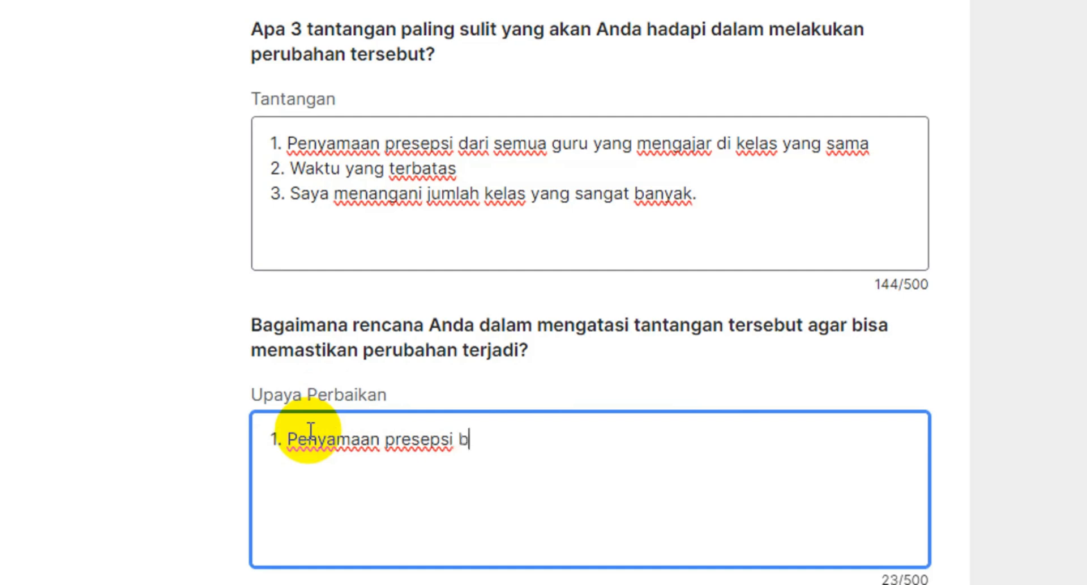
{"action": "type", "text": "ersama semua "}
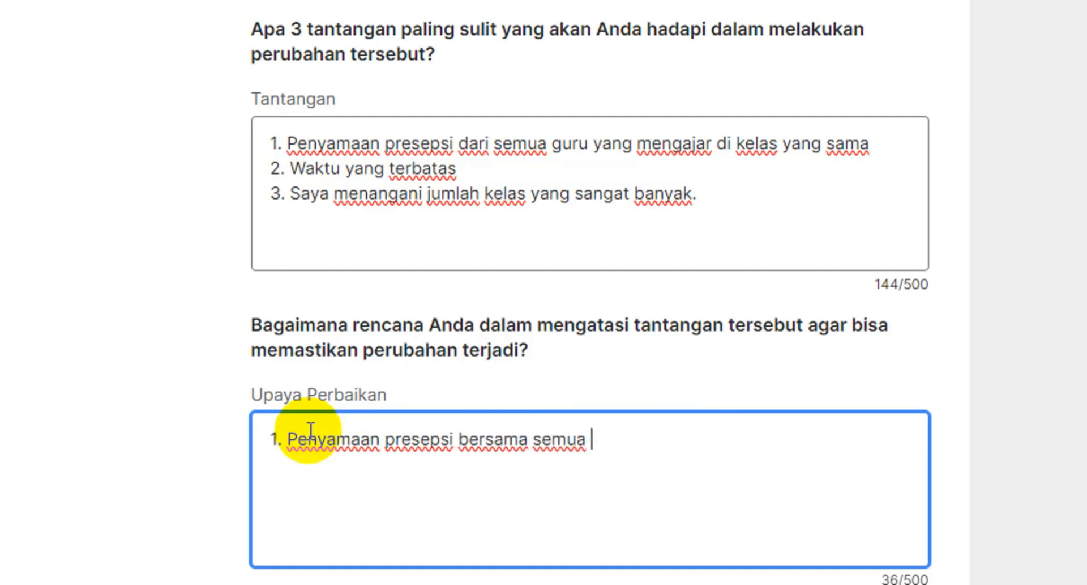
{"action": "type", "text": "guru yang men"}
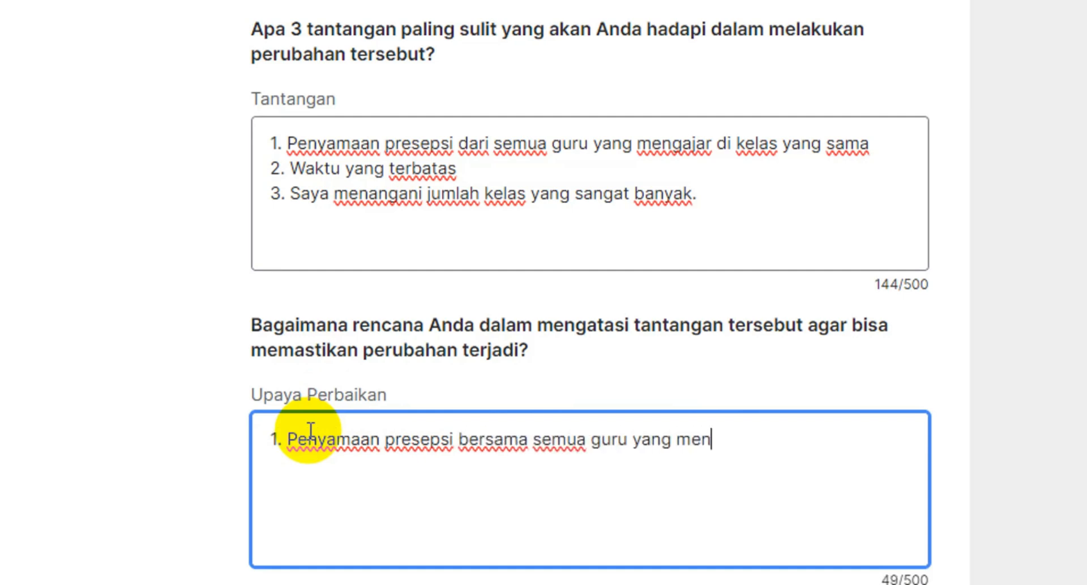
{"action": "type", "text": "gajar di kelas "}
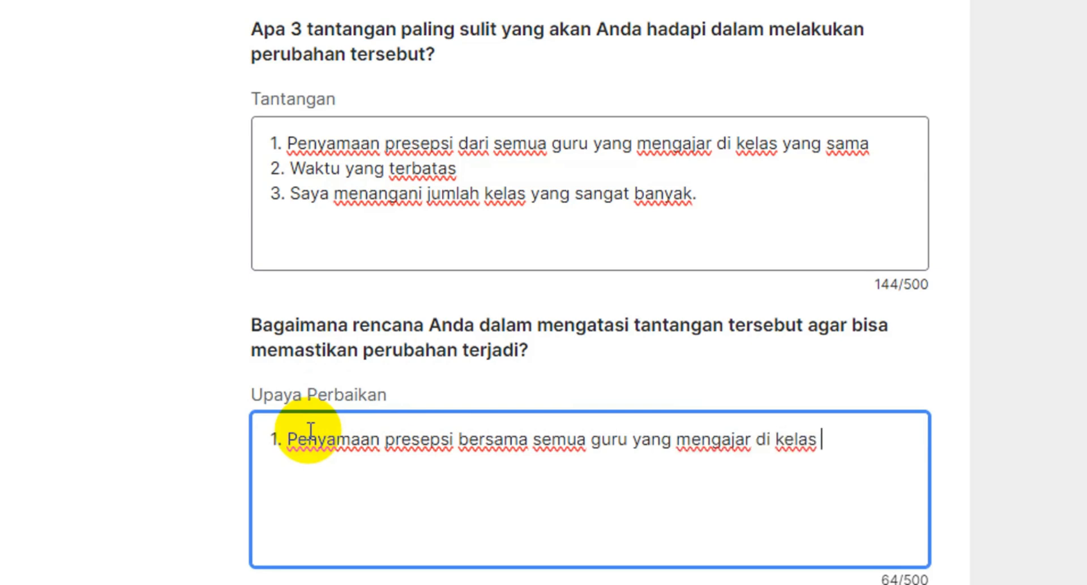
{"action": "type", "text": " tersebut"}
- Add a second plan on a new line of the Upaya Perbaikan answer: "2. MEnyesuaikan waktu berdasarkan kesibukan"
{"action": "key", "text": "Return"}
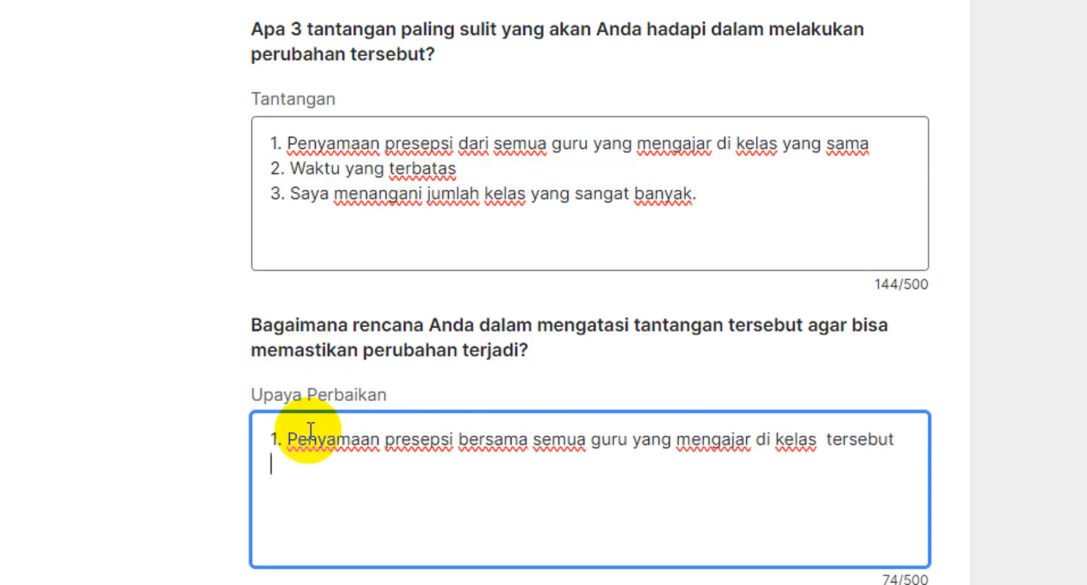
{"action": "type", "text": "2."}
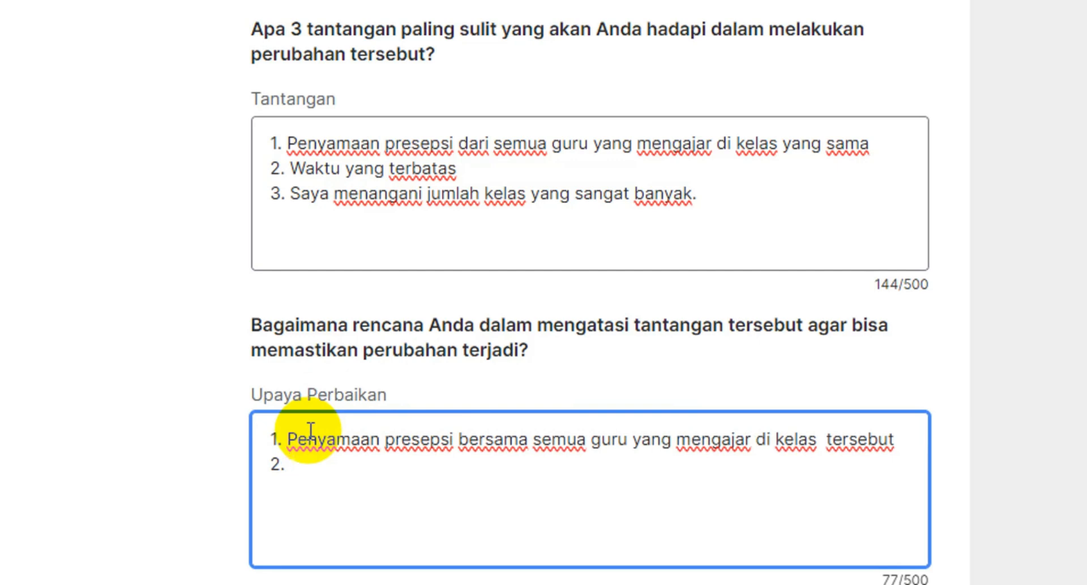
{"action": "type", "text": " MEnye"}
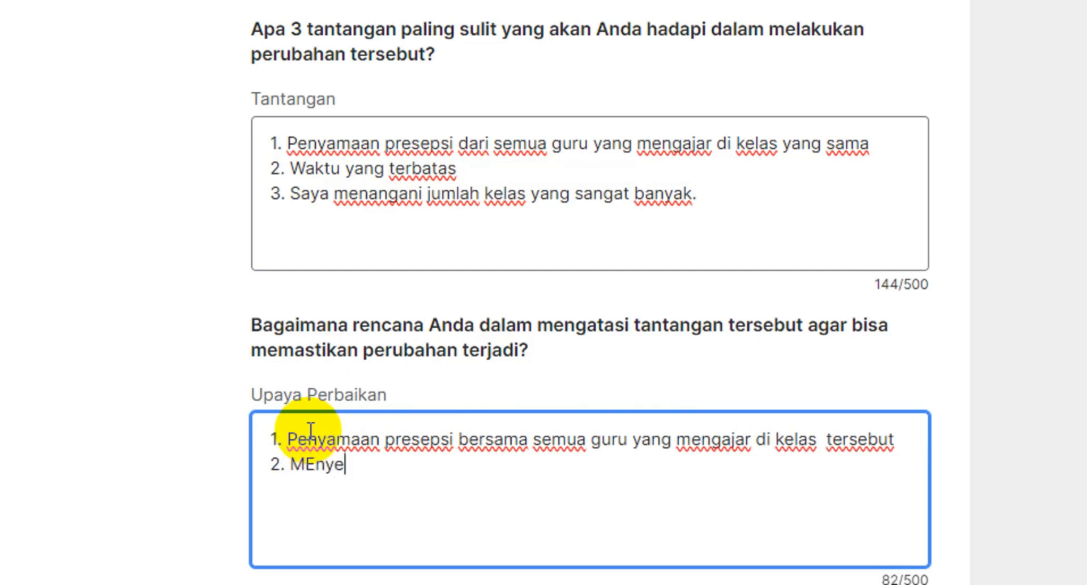
{"action": "type", "text": "suaikan waktu"}
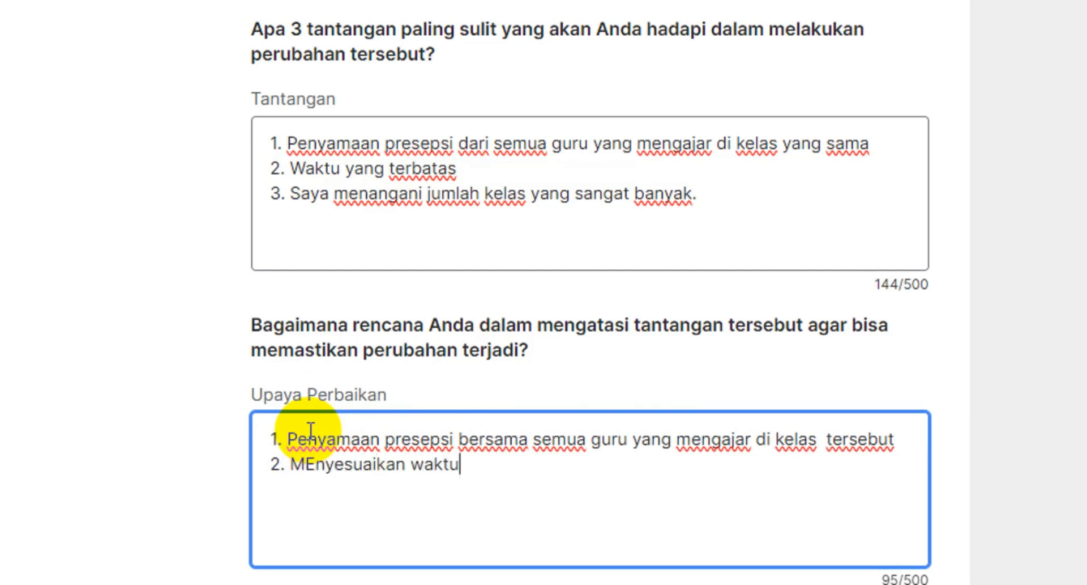
{"action": "type", "text": " berdasar"}
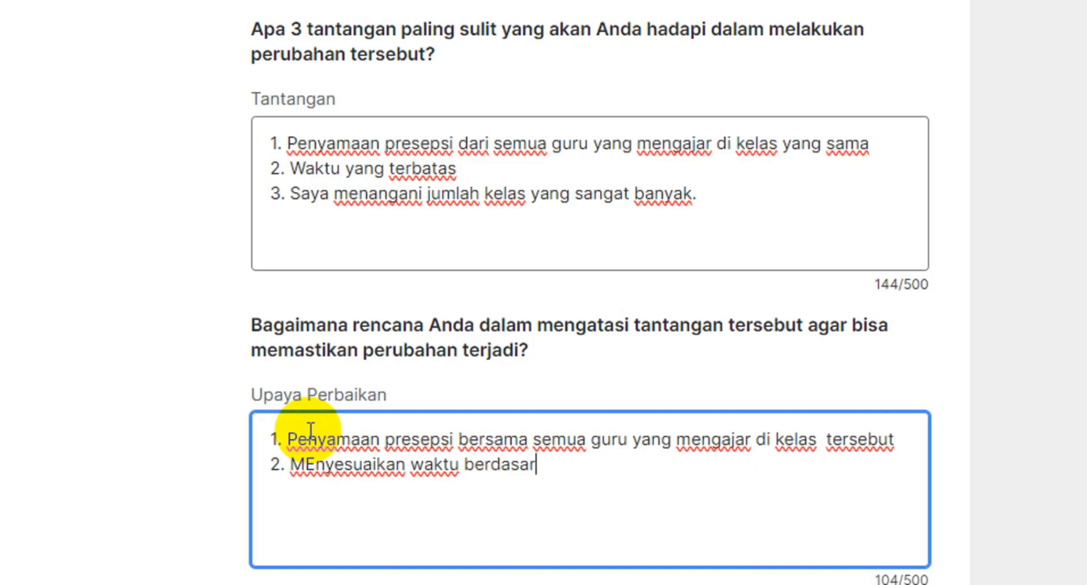
{"action": "type", "text": "kan kesibukan"}
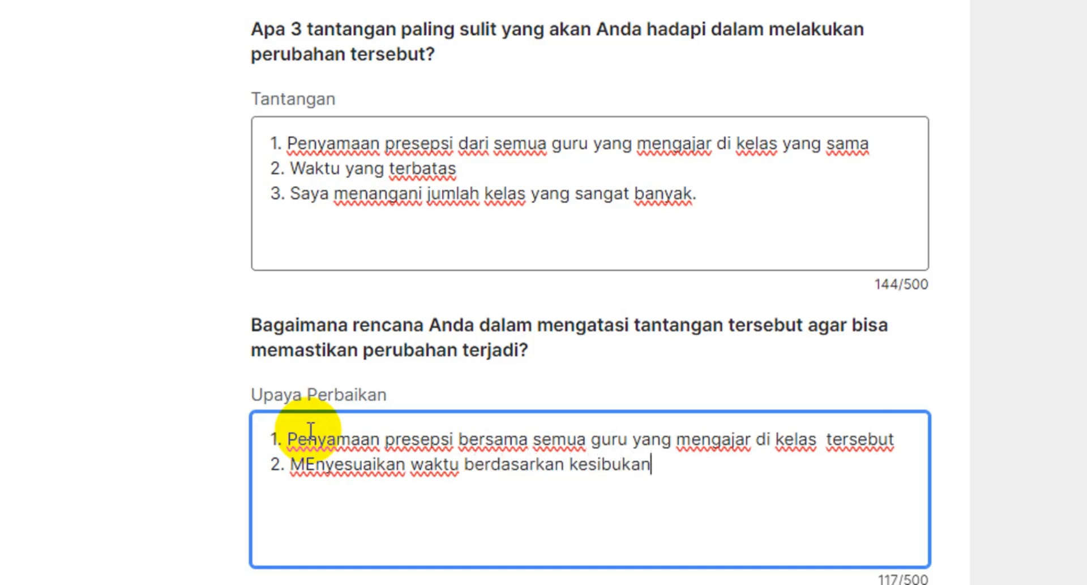
- Add a third plan to the Upaya Perbaikan answer: "3. Fokus ke beberapa sampel kelas terlebih dahulu sebagai kelas inspirasi"
{"action": "key", "text": "Return"}
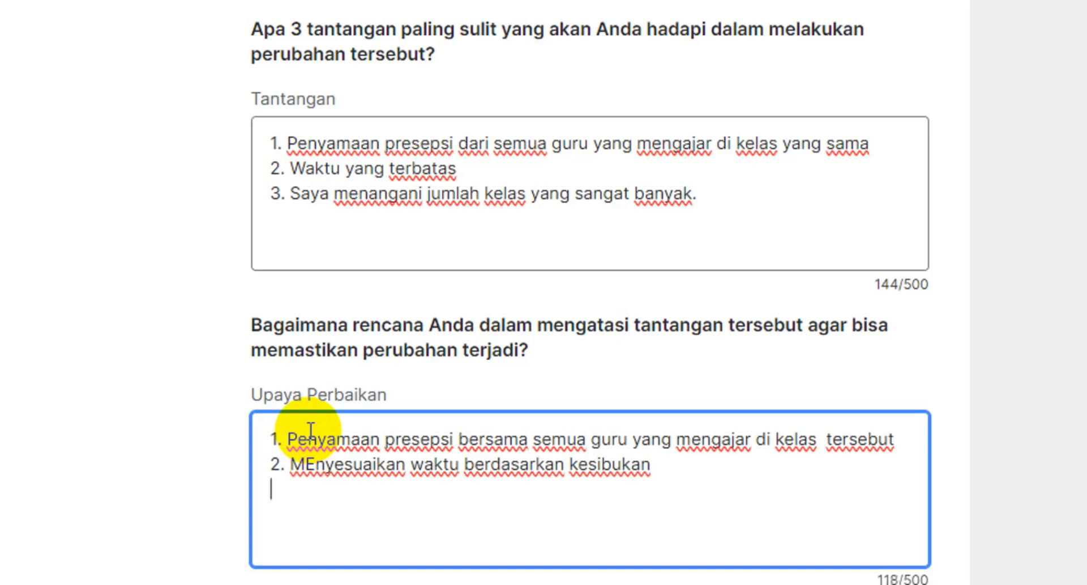
{"action": "type", "text": "3."}
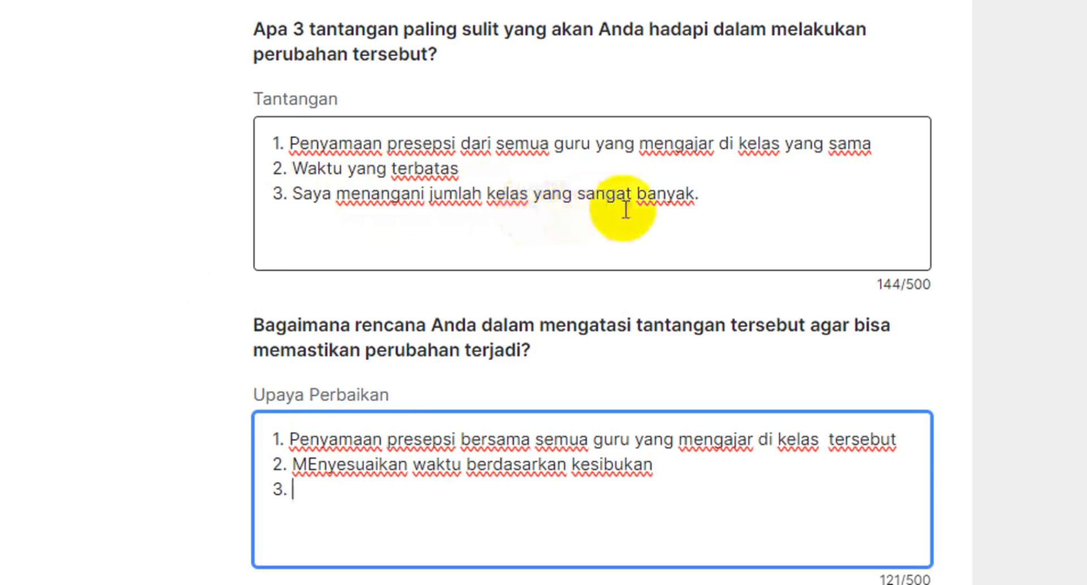
{"action": "scroll", "coordinate": [367, 463], "scroll_direction": "down", "scroll_amount": 1}
{"action": "scroll", "coordinate": [367, 462], "scroll_direction": "down", "scroll_amount": 1}
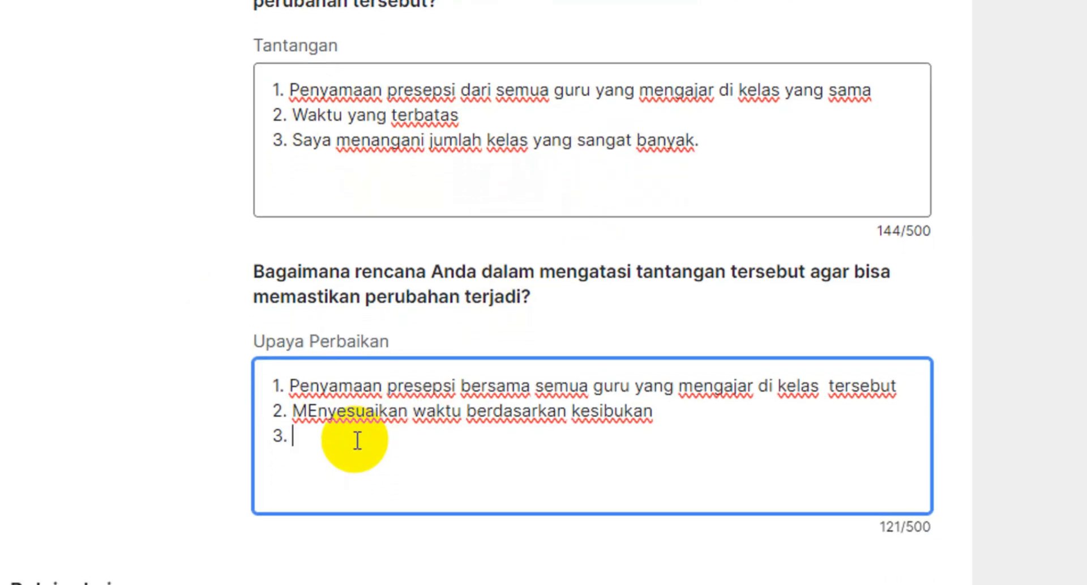
{"action": "type", "text": "Fokus ke beberapa"}
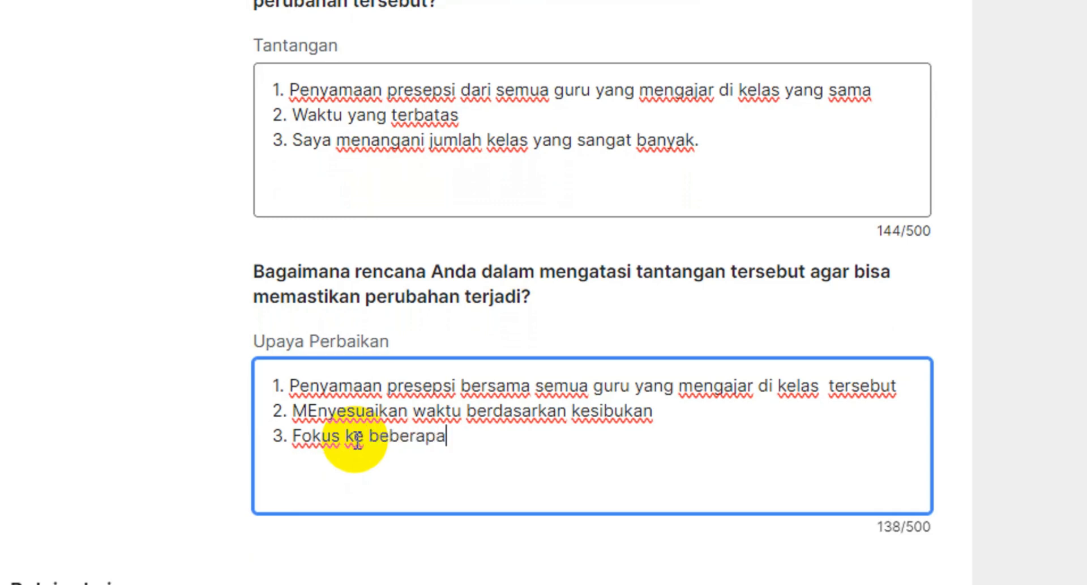
{"action": "type", "text": " sampel kelas "}
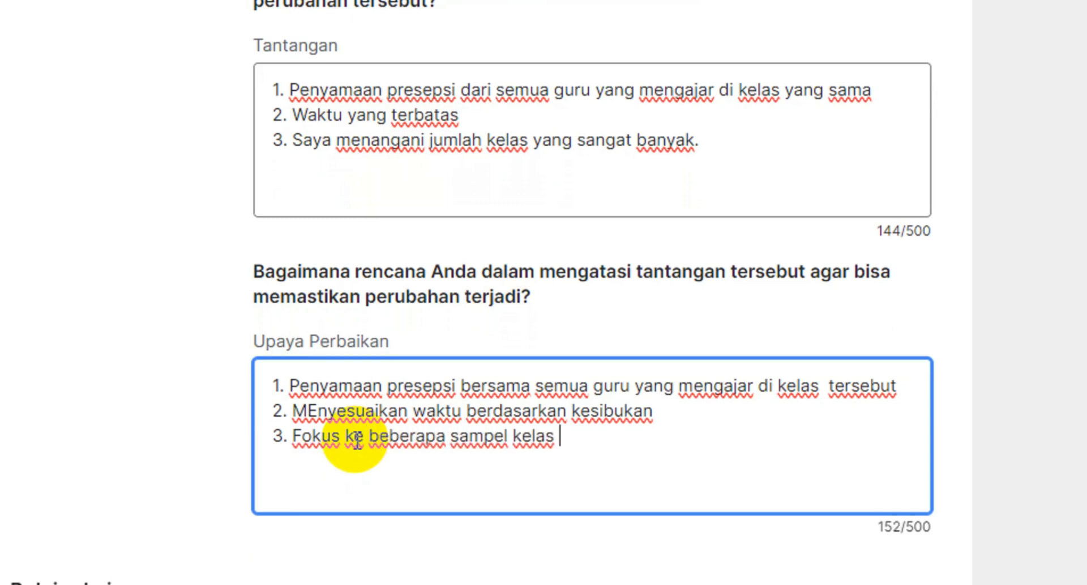
{"action": "type", "text": "terlebih dahul"}
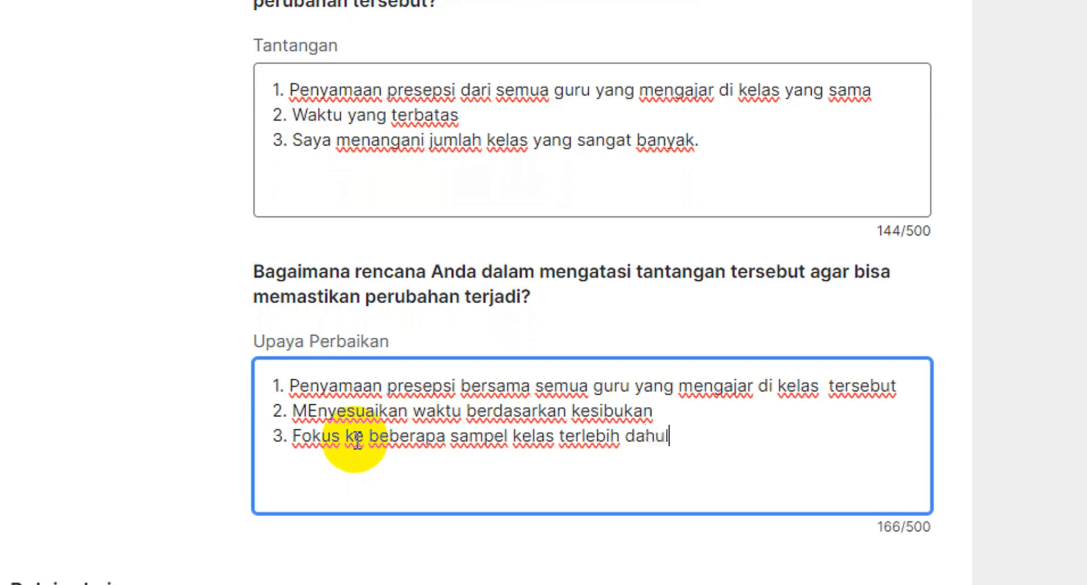
{"action": "type", "text": "u sebagai in"}
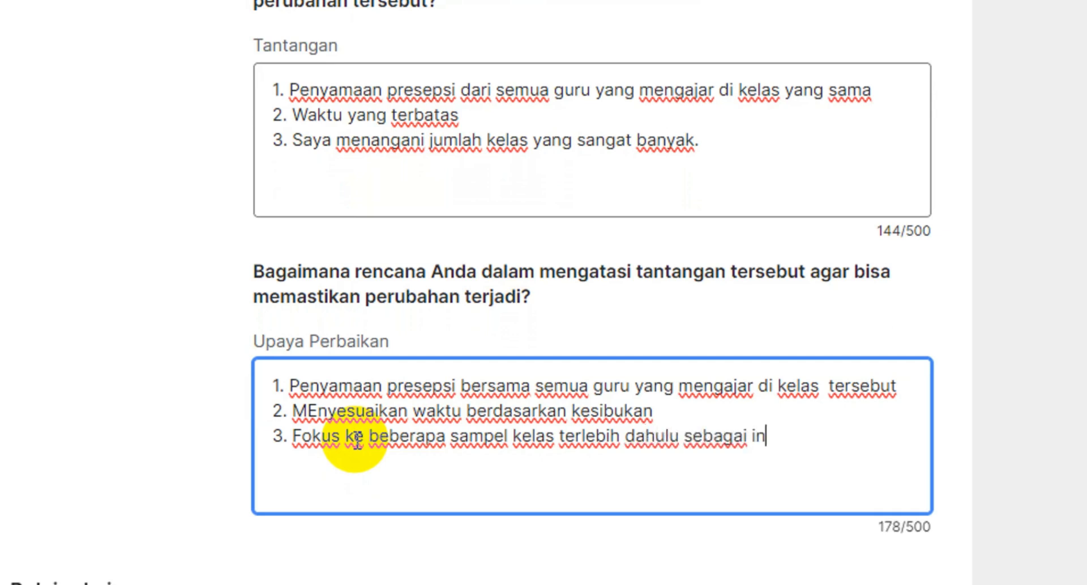
{"action": "type", "text": "spira"}
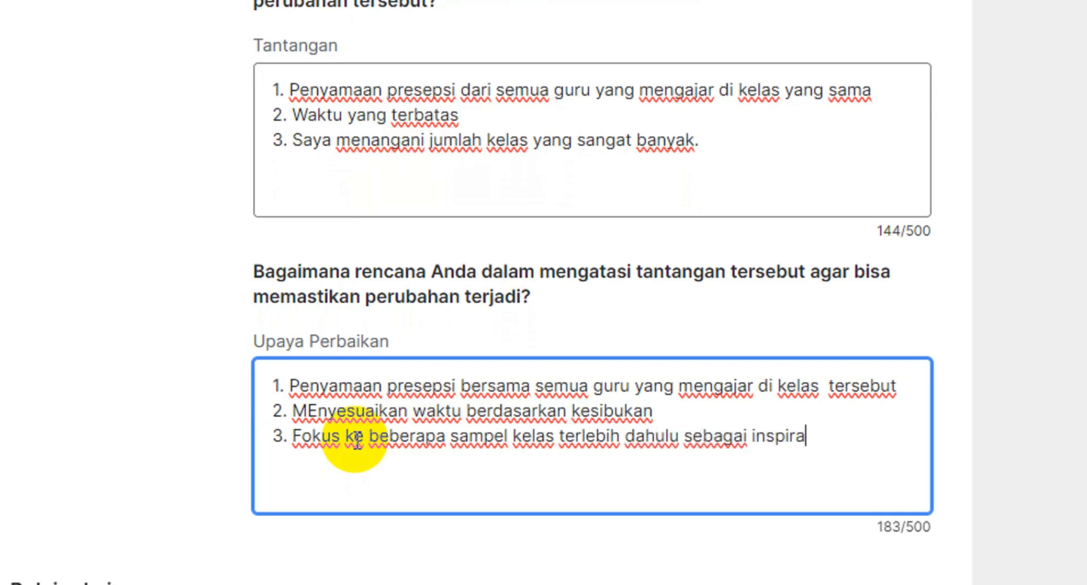
{"action": "type", "text": "kelas"}
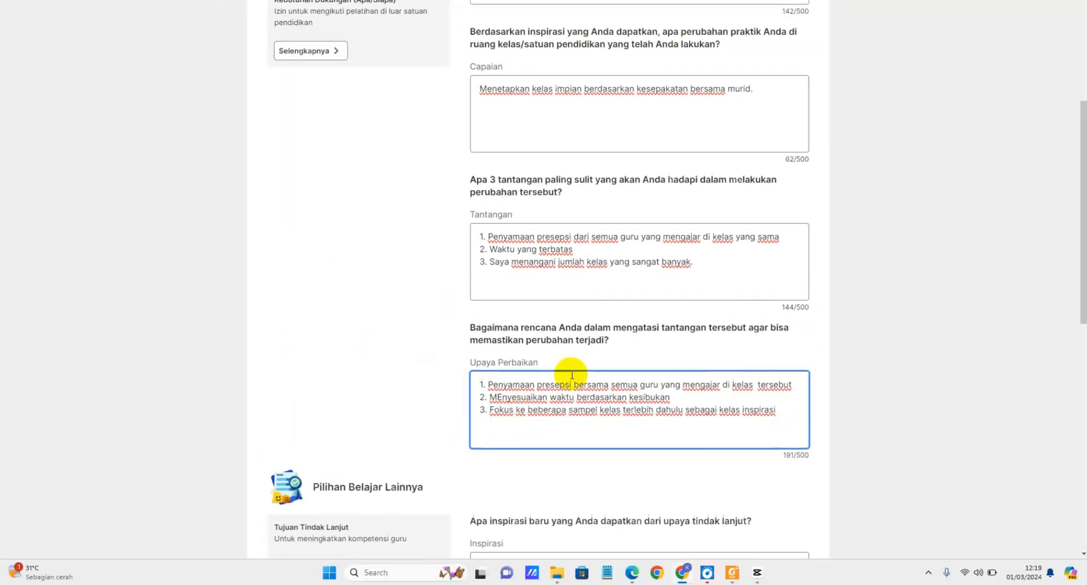
- Review the completed PMM answers and the follow-up details of the Pilihan Belajar Lainnya section
{"action": "scroll", "coordinate": [510, 365], "scroll_direction": "up", "scroll_amount": 6}
{"action": "scroll", "coordinate": [547, 355], "scroll_direction": "down", "scroll_amount": 10}
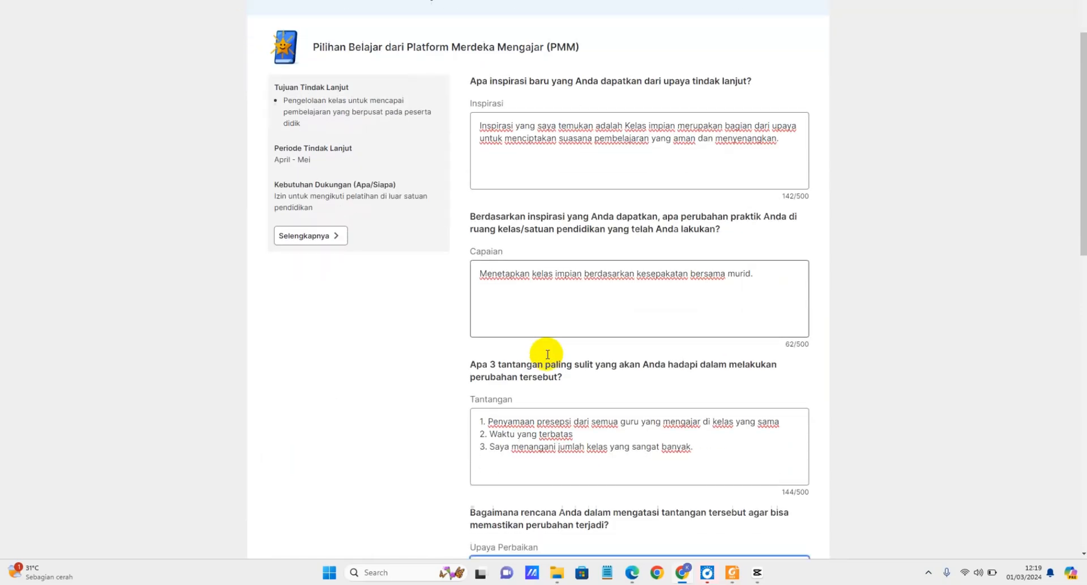
{"action": "scroll", "coordinate": [548, 355], "scroll_direction": "down", "scroll_amount": 3}
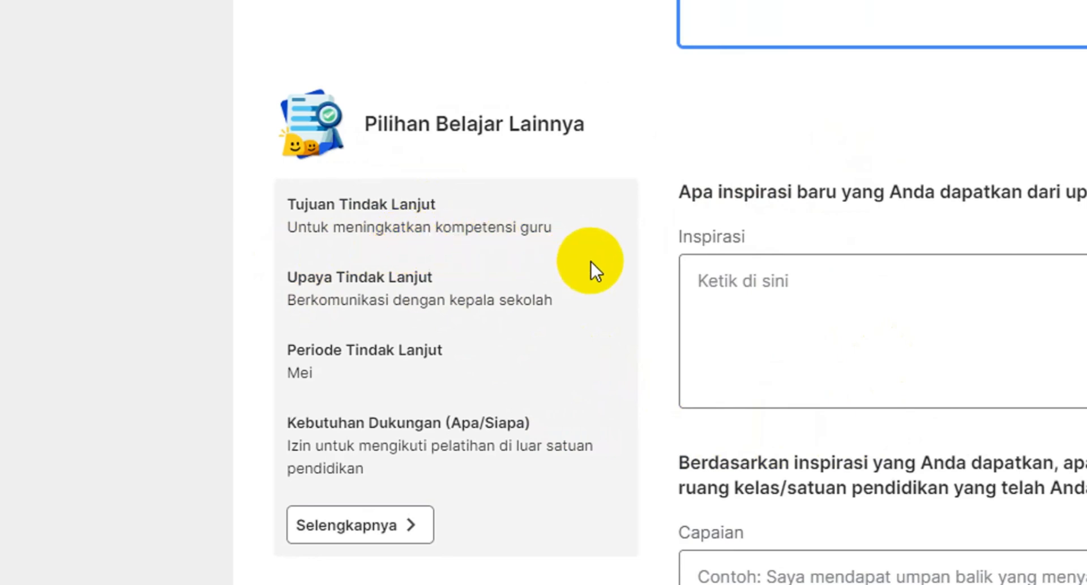
{"action": "left_click", "coordinate": [890, 297]}
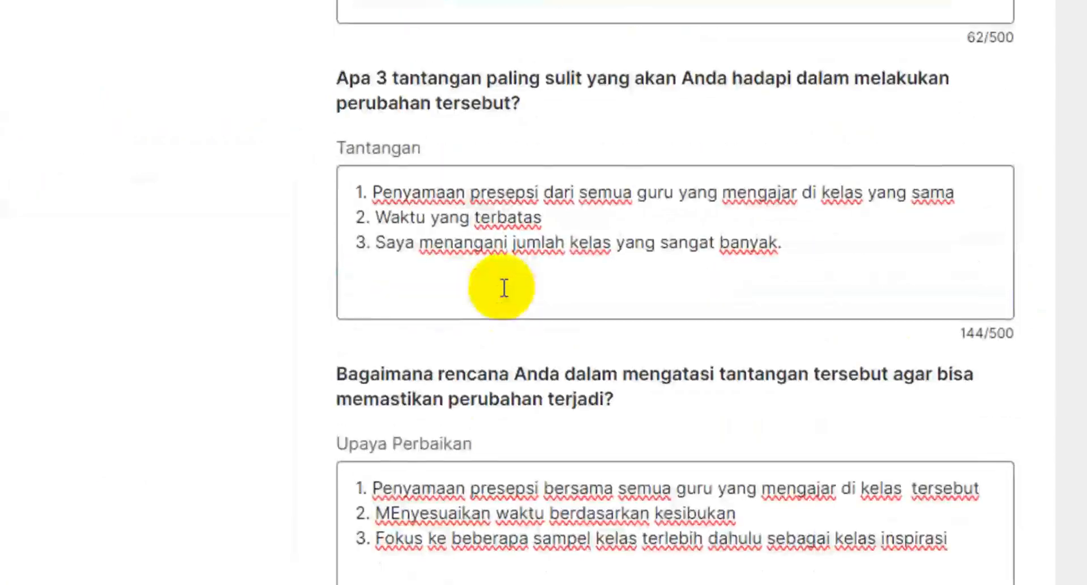
{"action": "scroll", "coordinate": [503, 286], "scroll_direction": "up", "scroll_amount": 10}
{"action": "scroll", "coordinate": [503, 340], "scroll_direction": "up", "scroll_amount": 4}
{"action": "scroll", "coordinate": [503, 401], "scroll_direction": "down", "scroll_amount": 8}
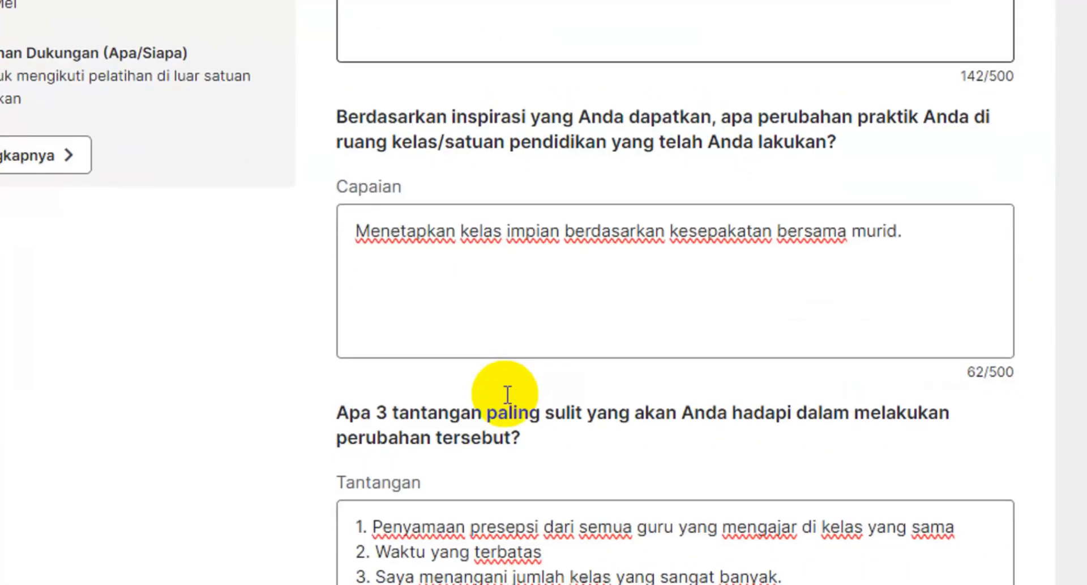
- Enter the Inspirasi answer of the Pilihan Belajar Lainnya section as "Kolabirasi bersama rekan sejawat di komunitas belajar"
{"action": "scroll", "coordinate": [508, 394], "scroll_direction": "up", "scroll_amount": 4}
{"action": "scroll", "coordinate": [458, 247], "scroll_direction": "down", "scroll_amount": 10}
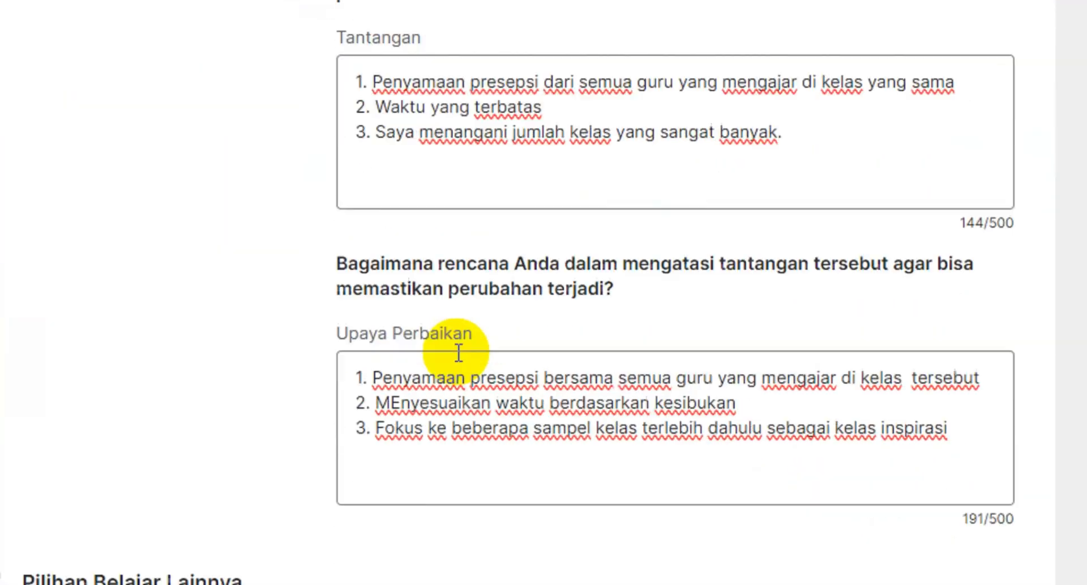
{"action": "scroll", "coordinate": [459, 349], "scroll_direction": "up", "scroll_amount": 4}
{"action": "scroll", "coordinate": [458, 354], "scroll_direction": "up", "scroll_amount": 6}
{"action": "scroll", "coordinate": [450, 352], "scroll_direction": "down", "scroll_amount": 20}
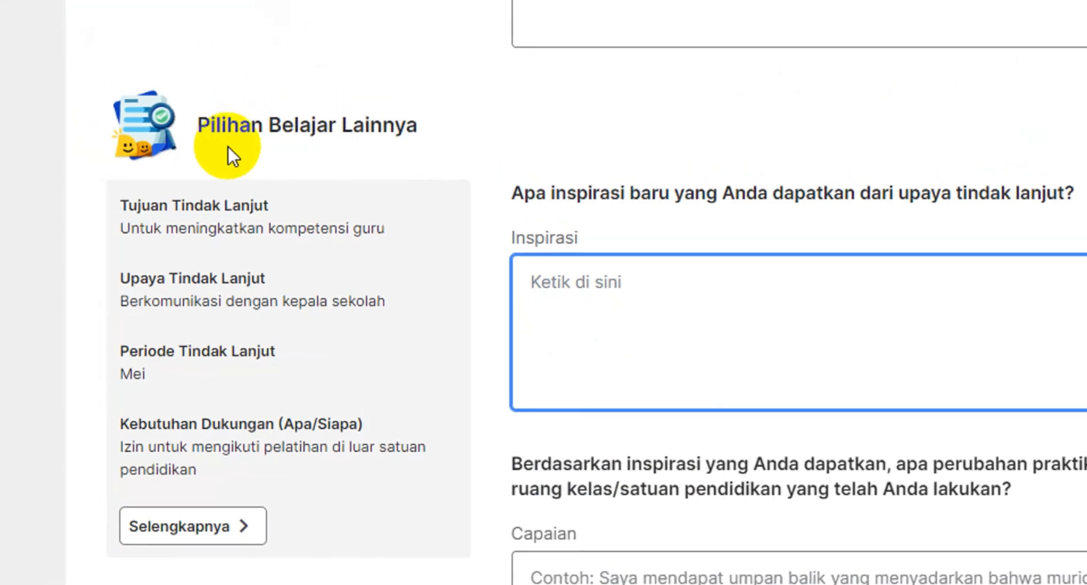
{"action": "left_click", "coordinate": [659, 308]}
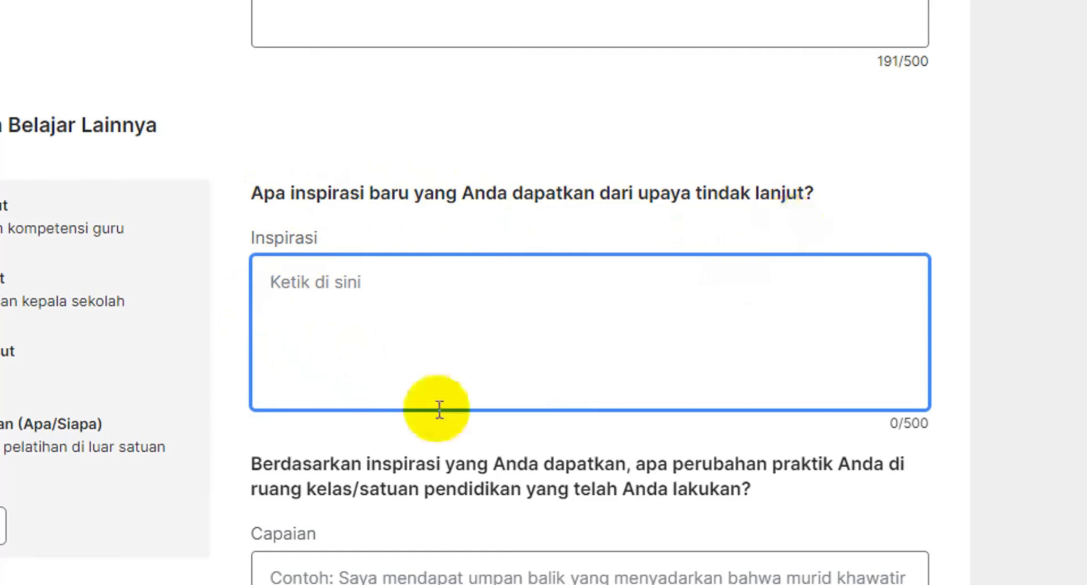
{"action": "type", "text": "Ko"}
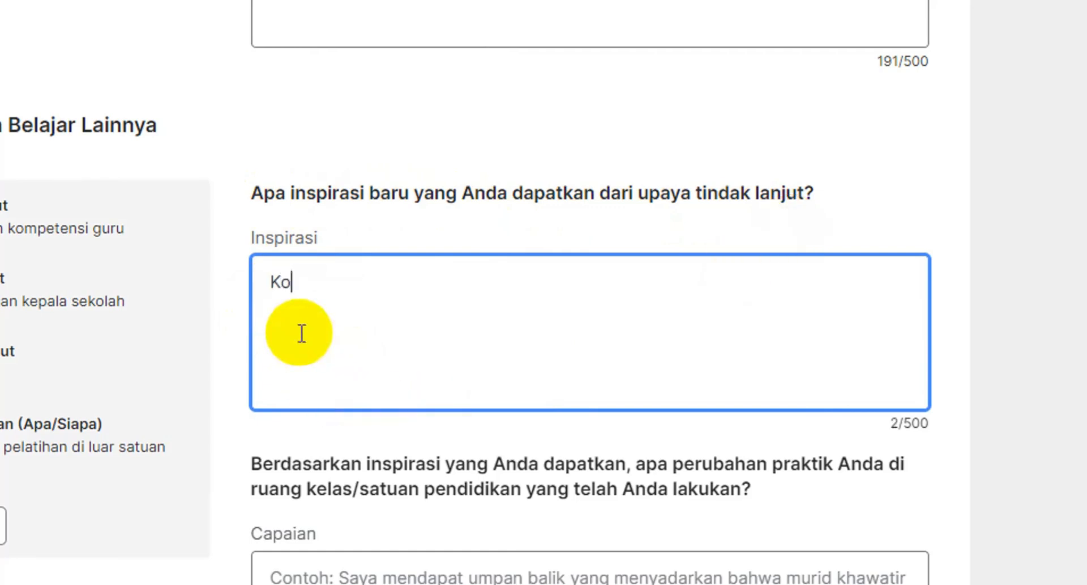
{"action": "type", "text": "labirasi ber"}
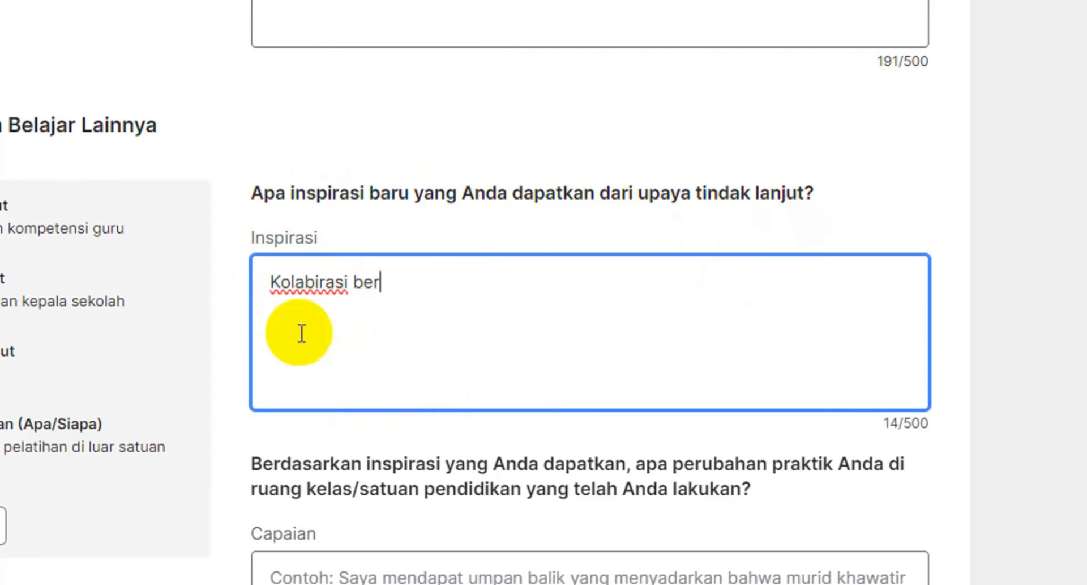
{"action": "type", "text": "sama rekan seja"}
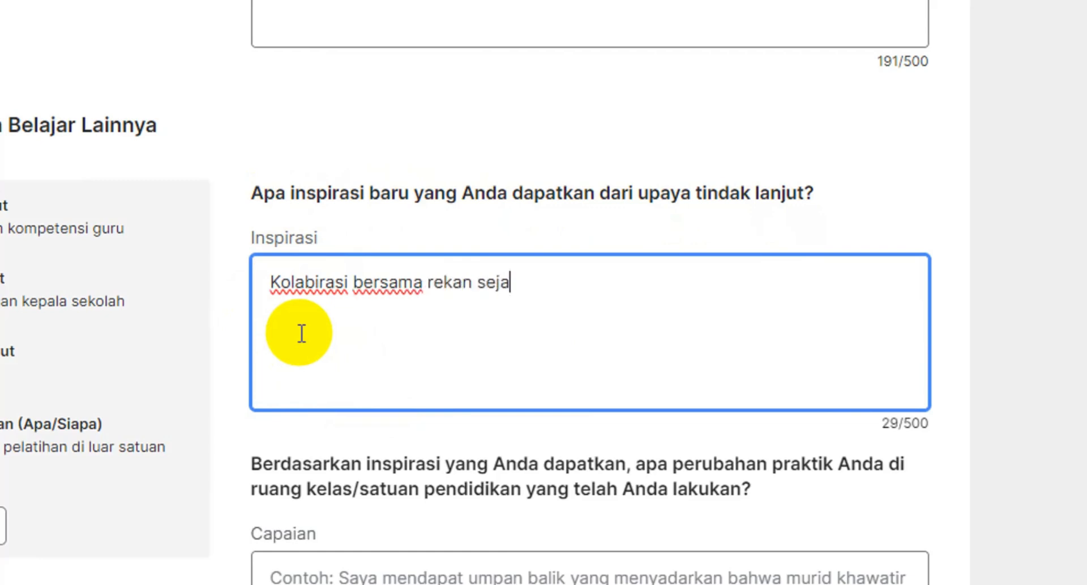
{"action": "type", "text": "wat di komuni"}
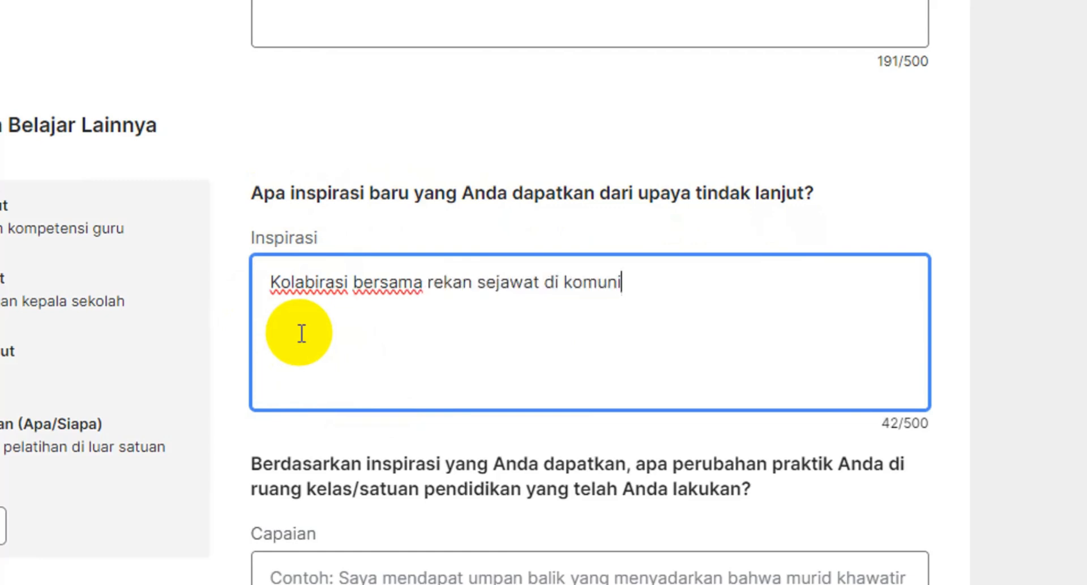
{"action": "type", "text": "tas belajar"}
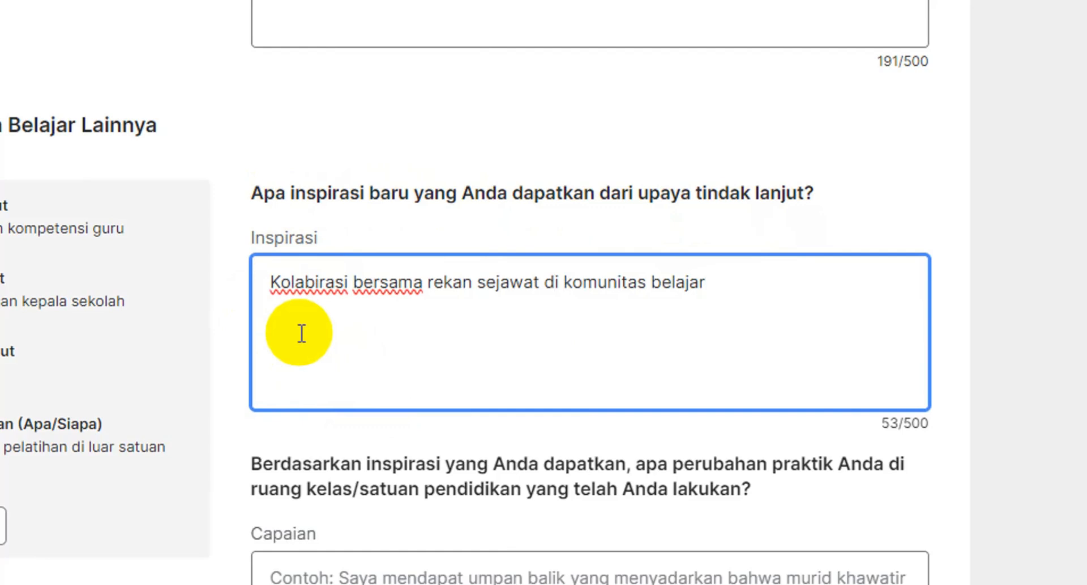
- Enter the Capaian answer as "Melakukan pengembangan kompetensi dengan cara saling mengobservasi pembelajaran dengan rekan sejawat lainnaya untuk memperbaiki pembelajaran."
{"action": "scroll", "coordinate": [302, 333], "scroll_direction": "down", "scroll_amount": 4}
{"action": "left_click", "coordinate": [302, 333]}
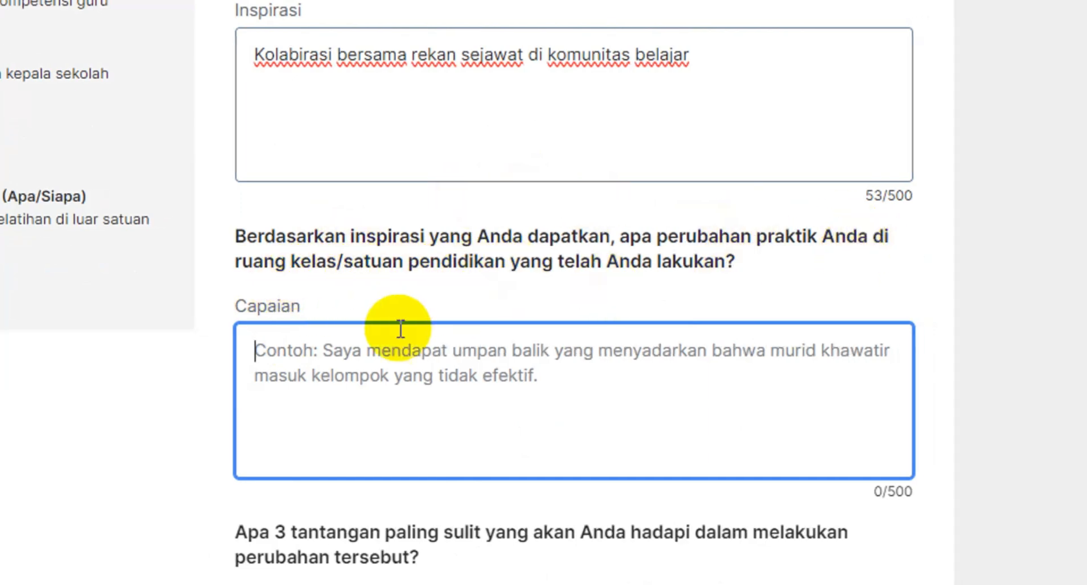
{"action": "type", "text": "Mel"}
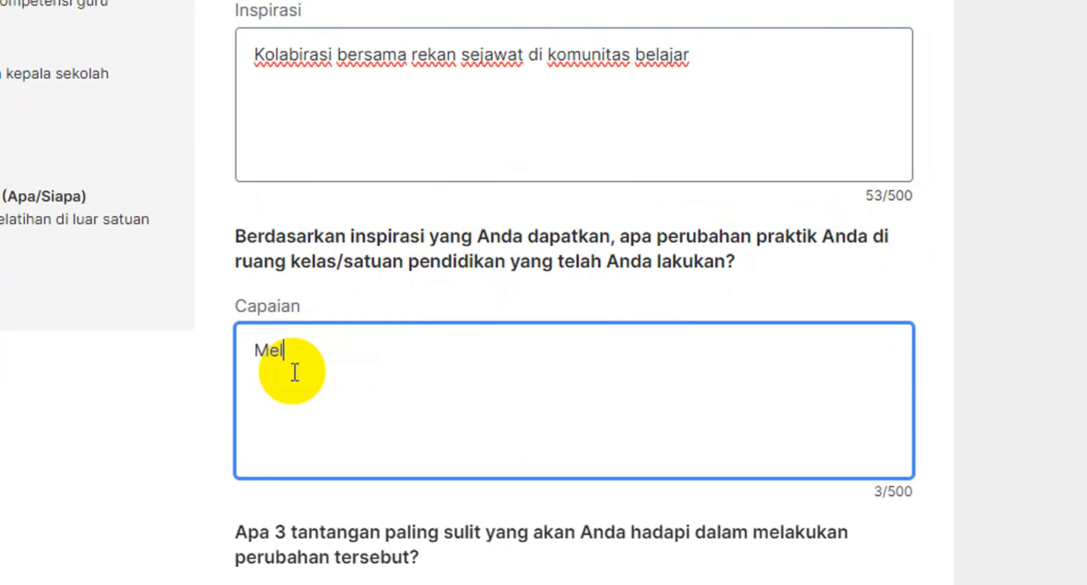
{"action": "type", "text": "akukan pengemba"}
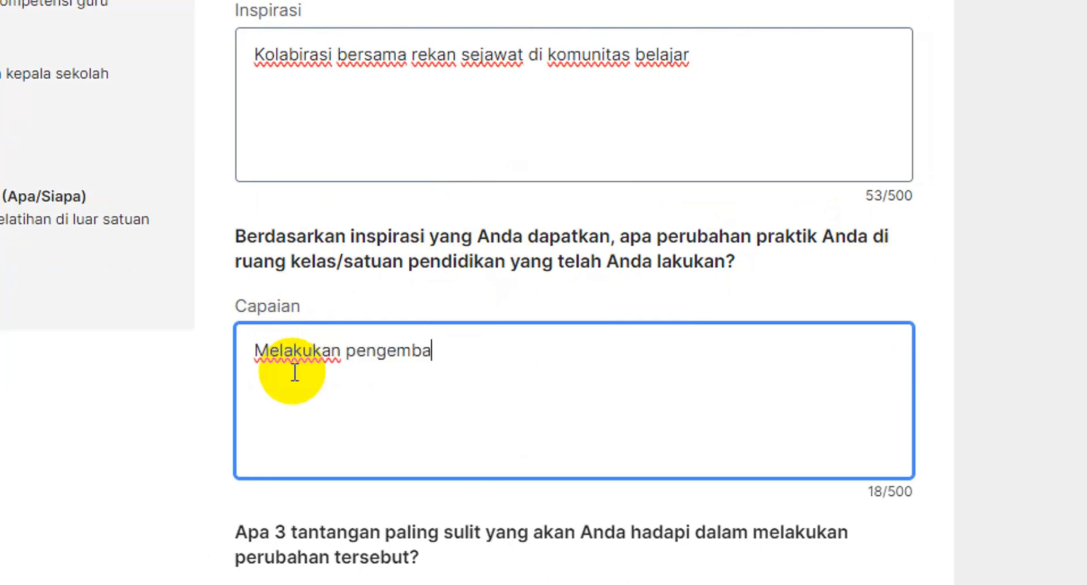
{"action": "type", "text": "ngan kompetensi"}
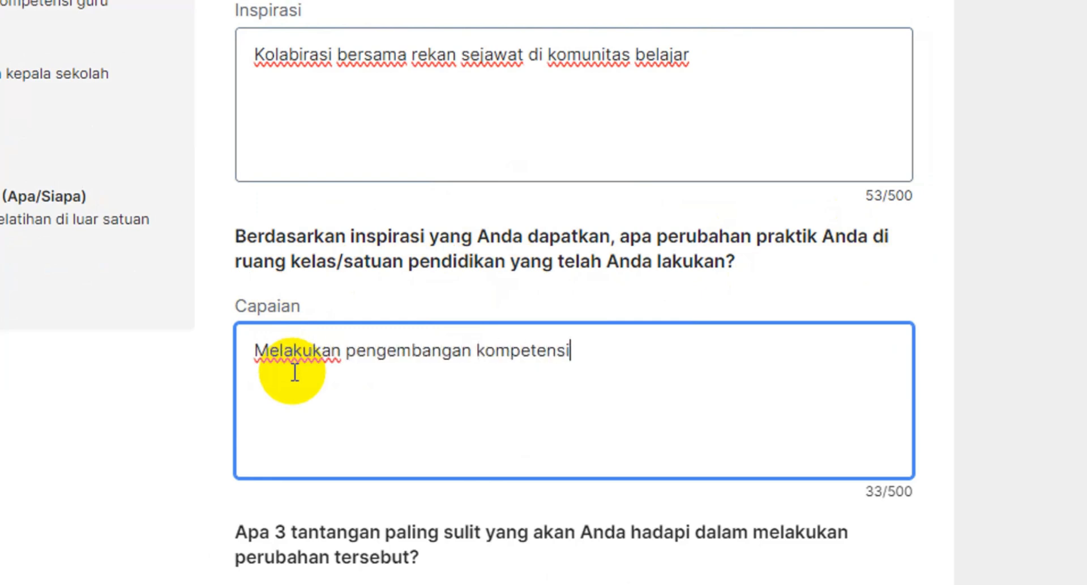
{"action": "type", "text": " dengan cara "}
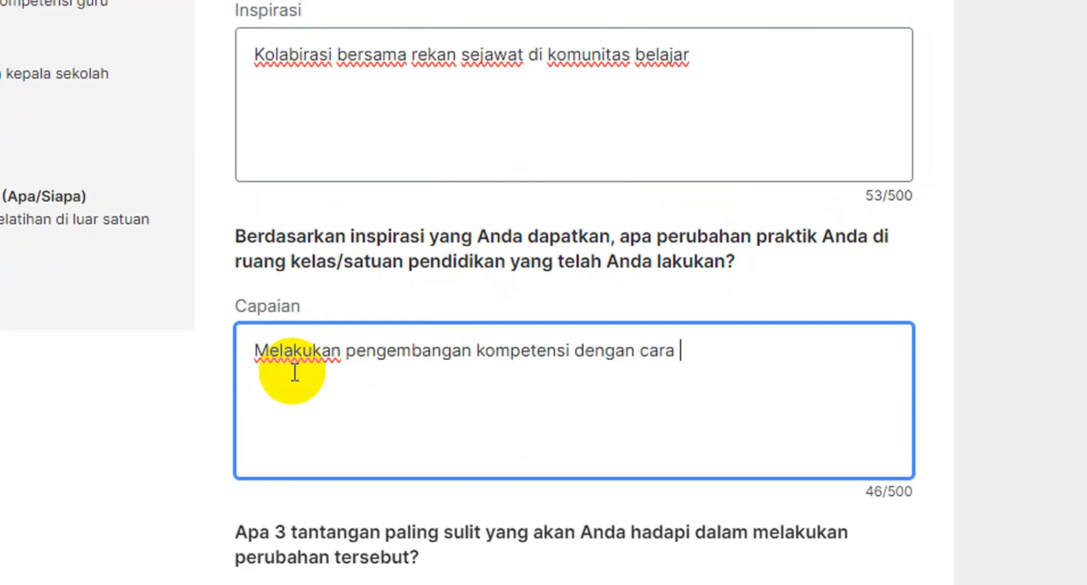
{"action": "type", "text": "saling mengob"}
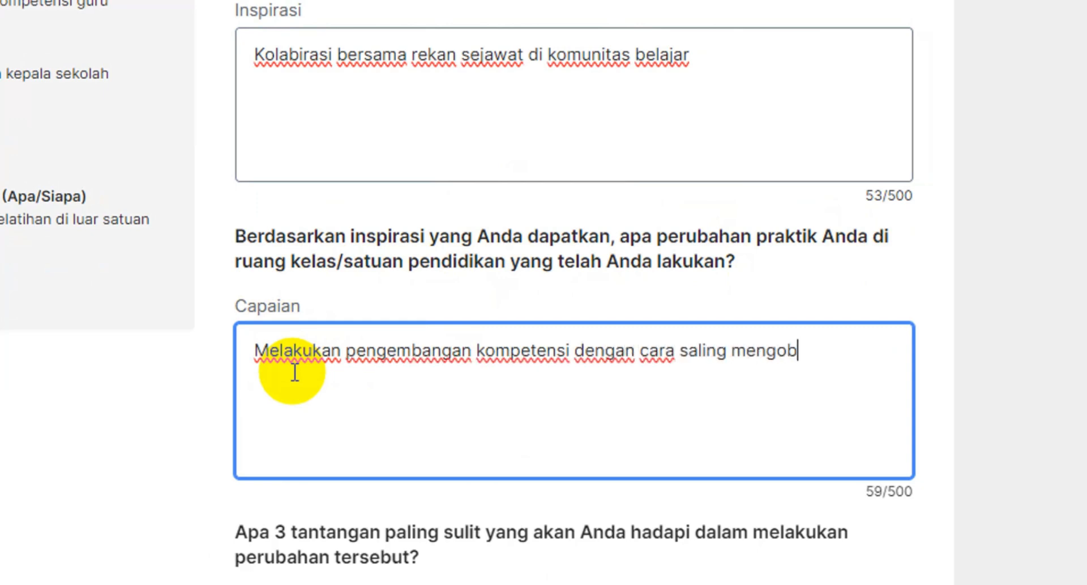
{"action": "type", "text": "servasi pembela"}
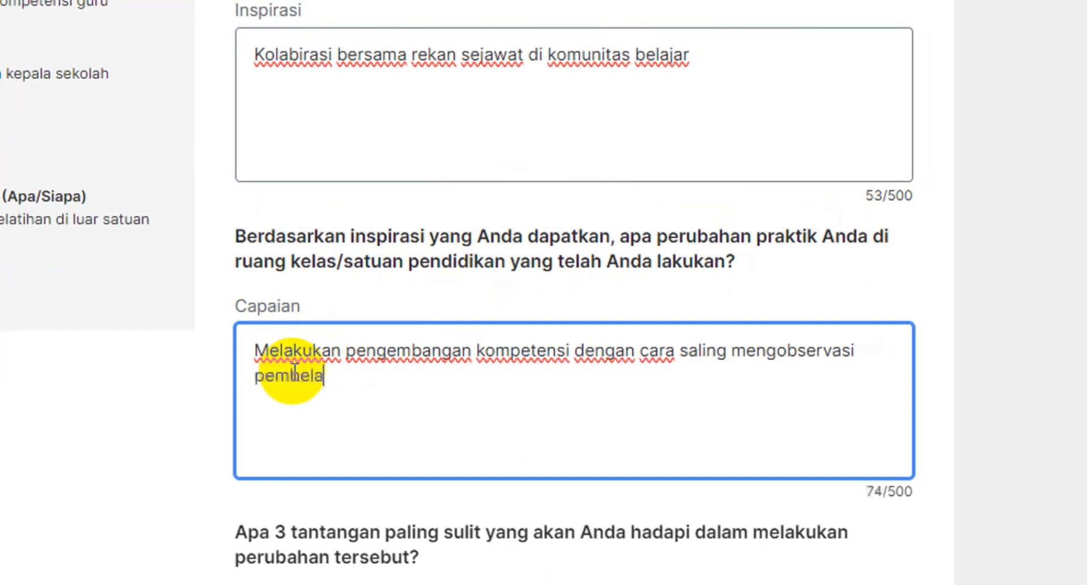
{"action": "type", "text": "jaran dengan rekan"}
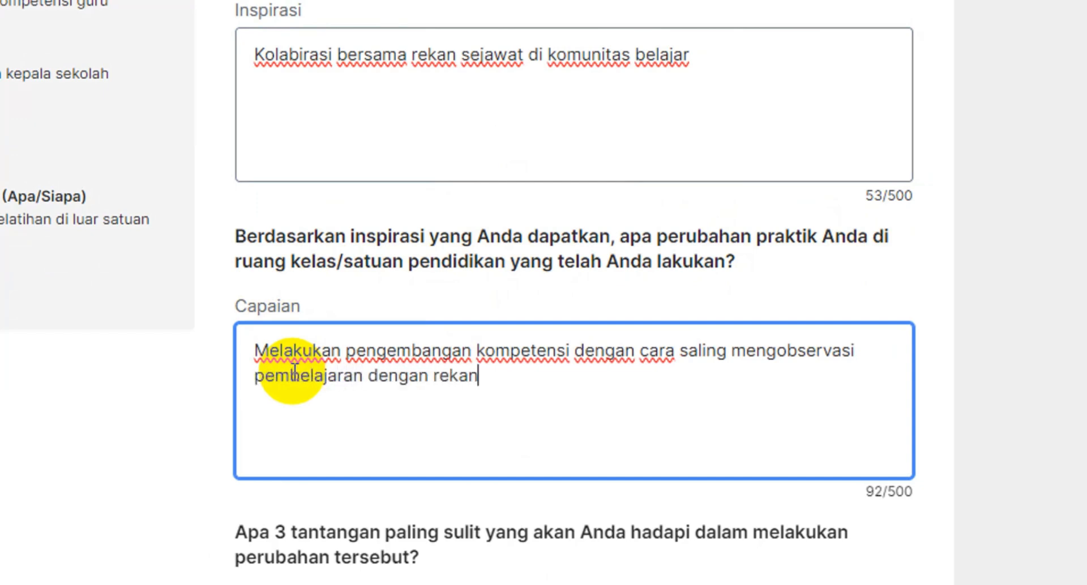
{"action": "type", "text": " sejawat lain"}
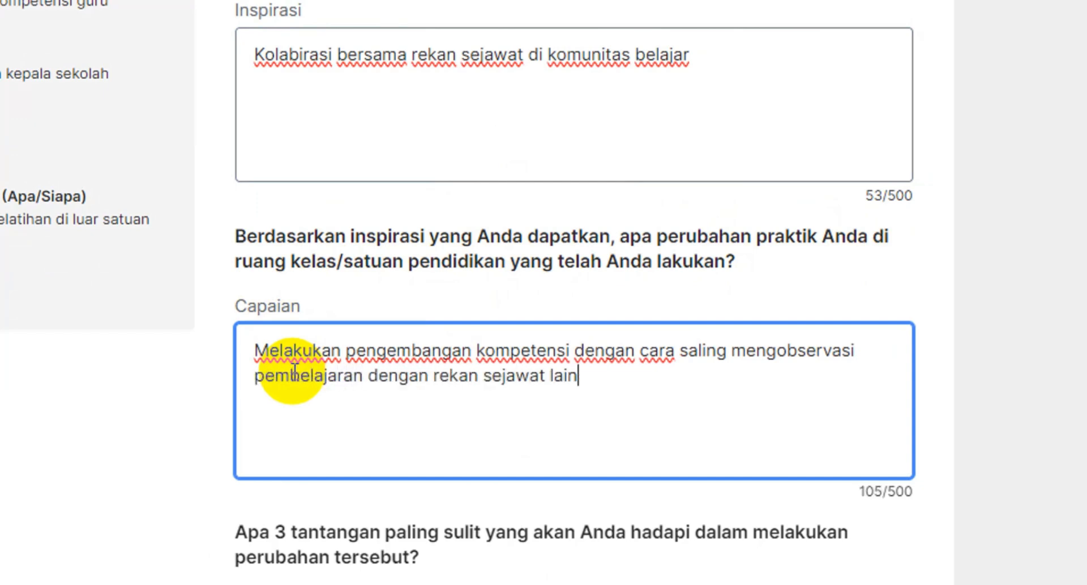
{"action": "type", "text": "naya untuk"}
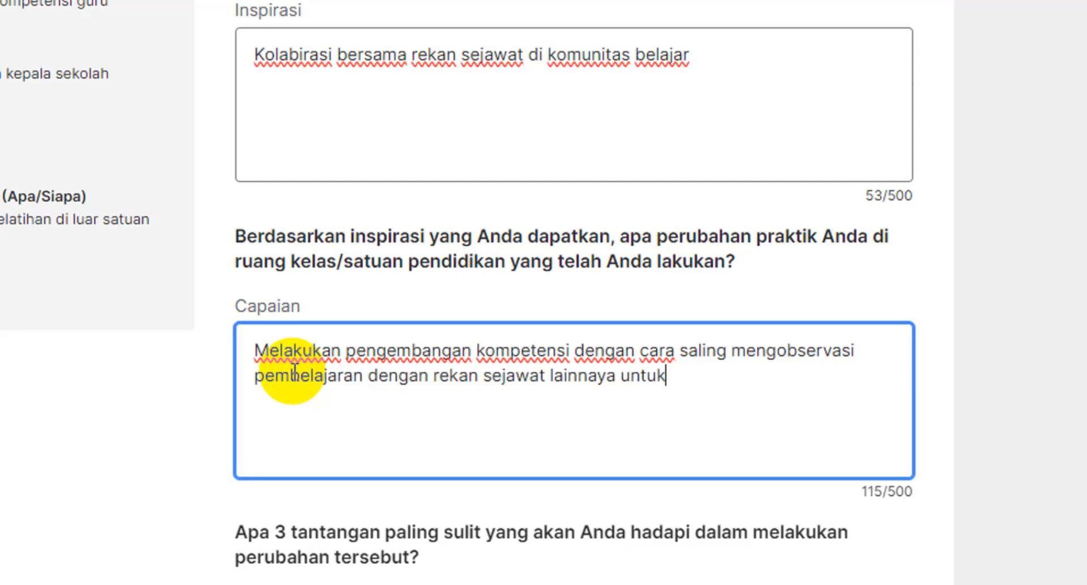
{"action": "type", "text": " memperbaiki pe"}
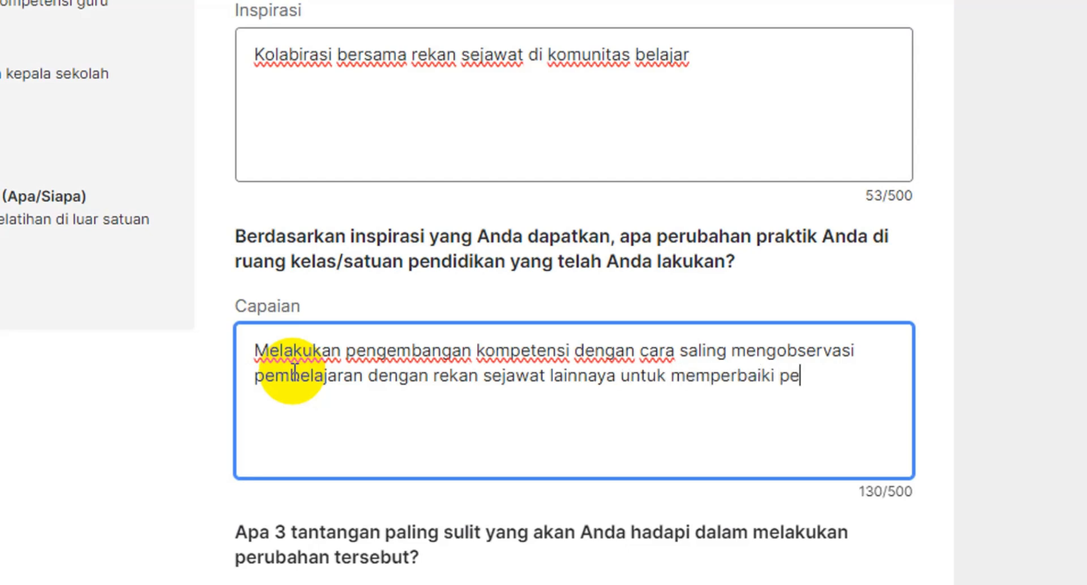
{"action": "type", "text": "mbelajaran"}
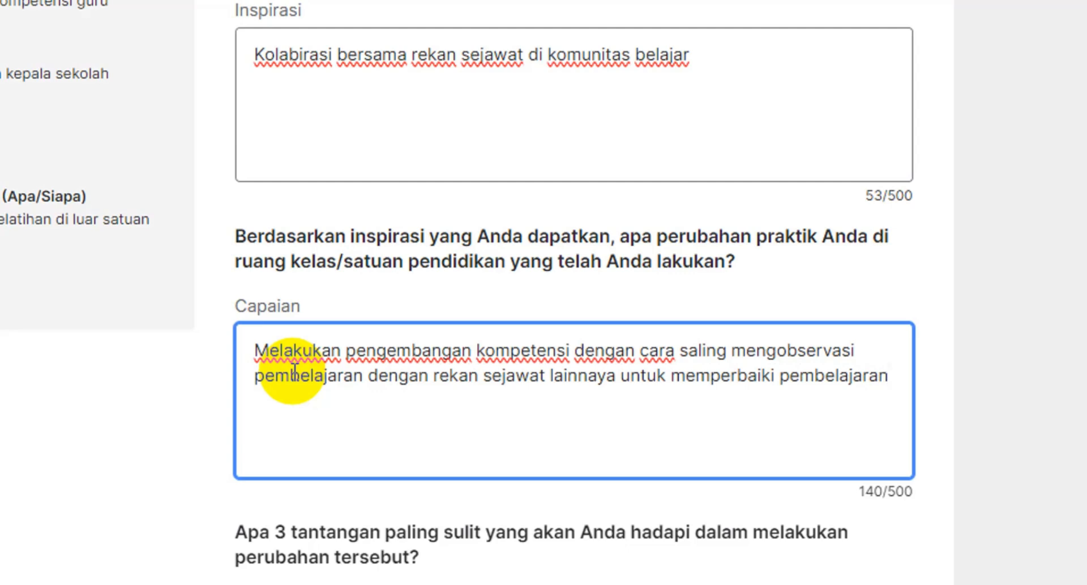
{"action": "type", "text": "."}
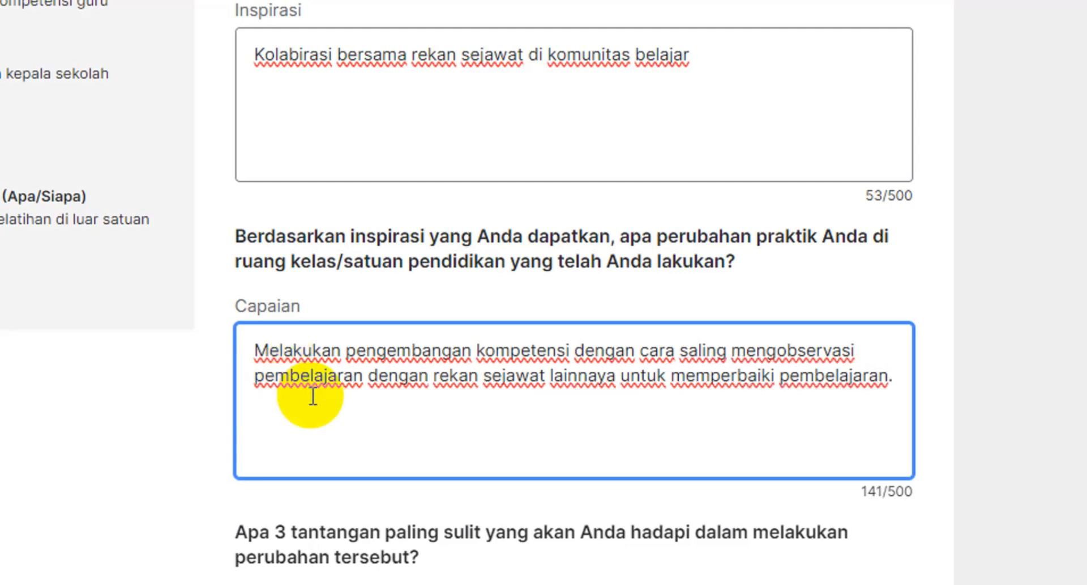
- Enter the first challenge in the Tantangan answer of Pilihan Belajar Lainnya as "1. Waktu belajar di komunitas belajar terbatas"
{"action": "scroll", "coordinate": [313, 391], "scroll_direction": "down", "scroll_amount": 3}
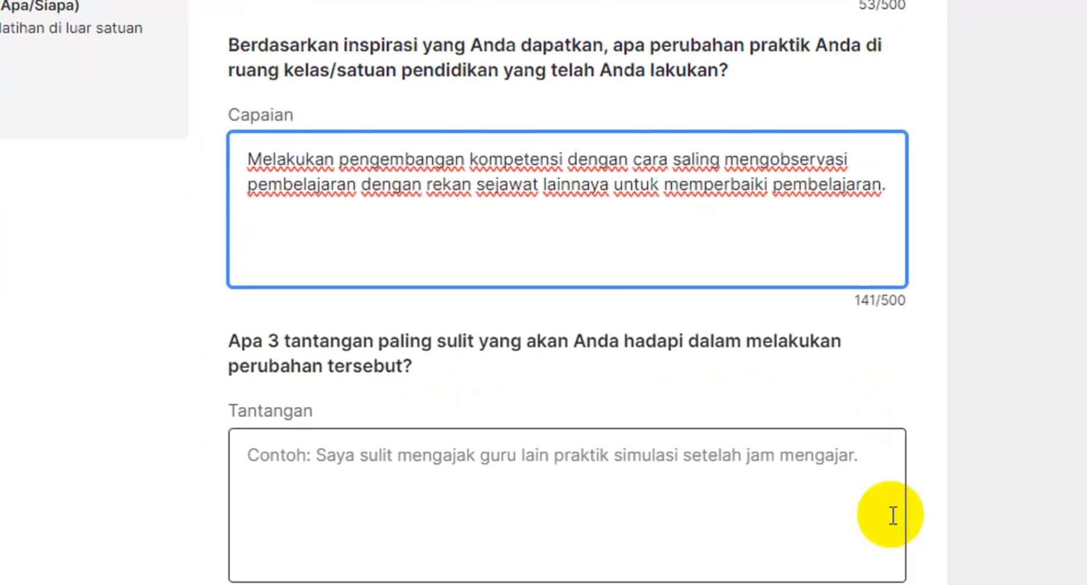
{"action": "left_click", "coordinate": [291, 311]}
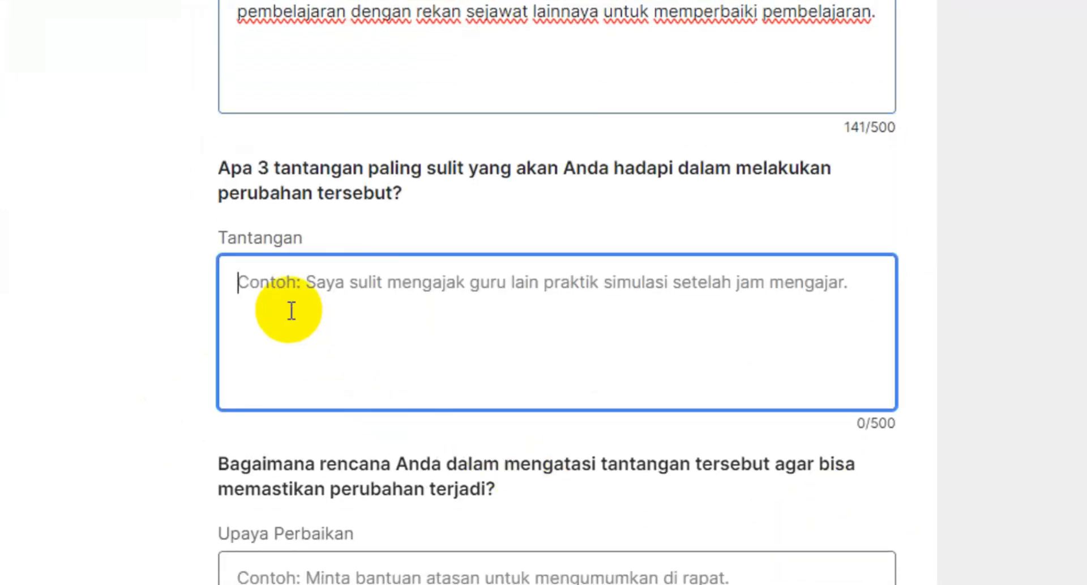
{"action": "type", "text": "1. Wak"}
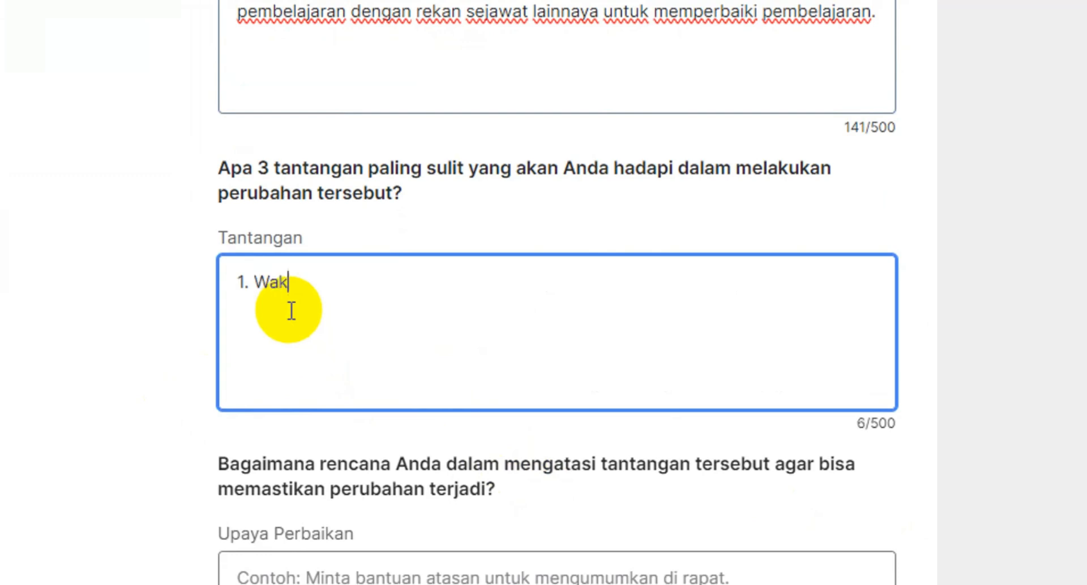
{"action": "type", "text": "tu belajar di ko"}
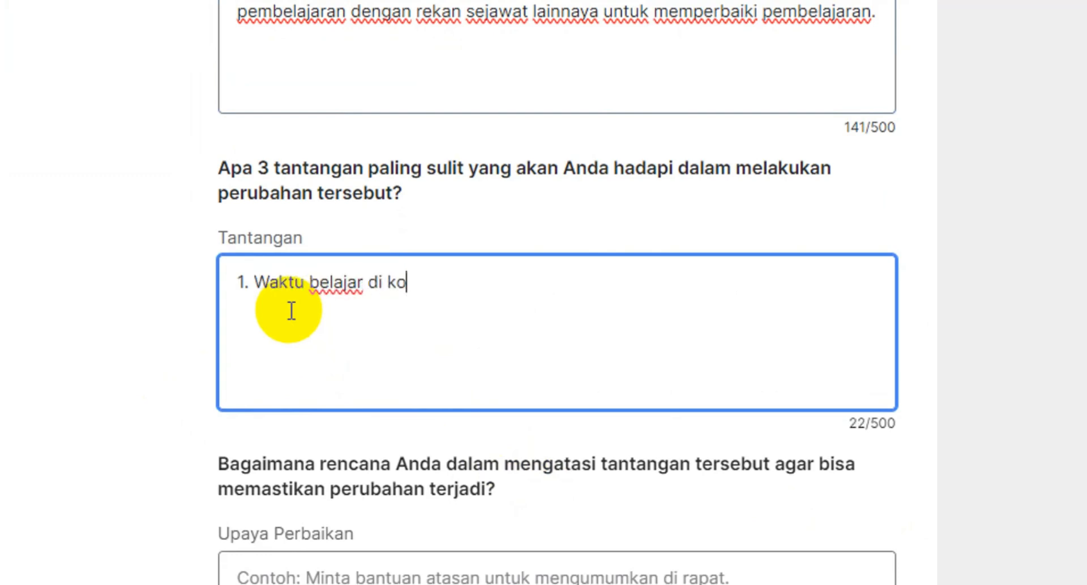
{"action": "type", "text": "munitas belajar terbatas"}
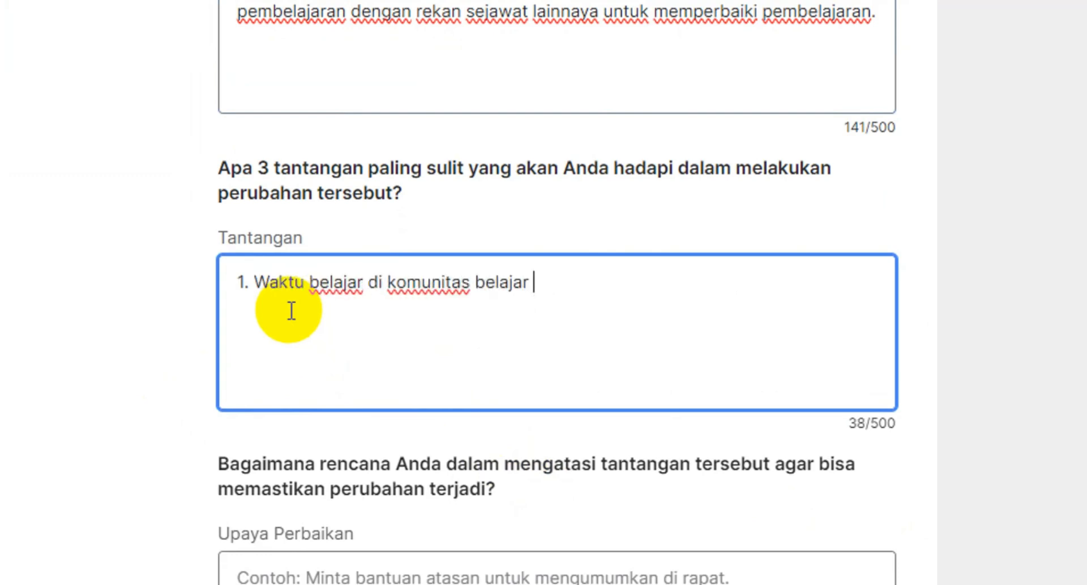
{"action": "key", "text": "Return"}
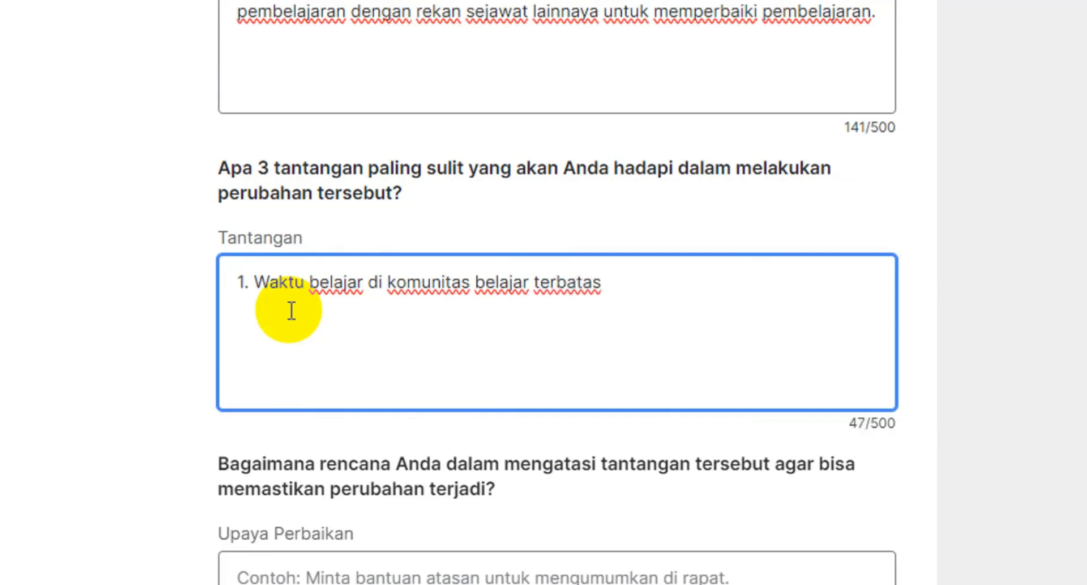
- Add a second challenge on a new line of the Tantangan answer: "2. Program komunitas belajar belum berjalan dengan baik"
{"action": "type", "text": "2. Program kom"}
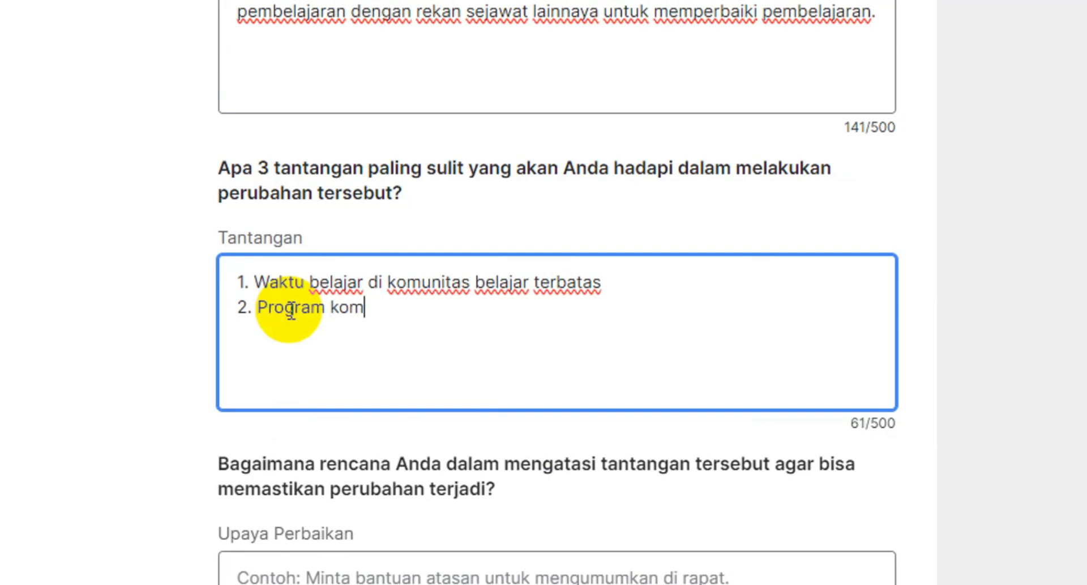
{"action": "type", "text": "unitas belajar b"}
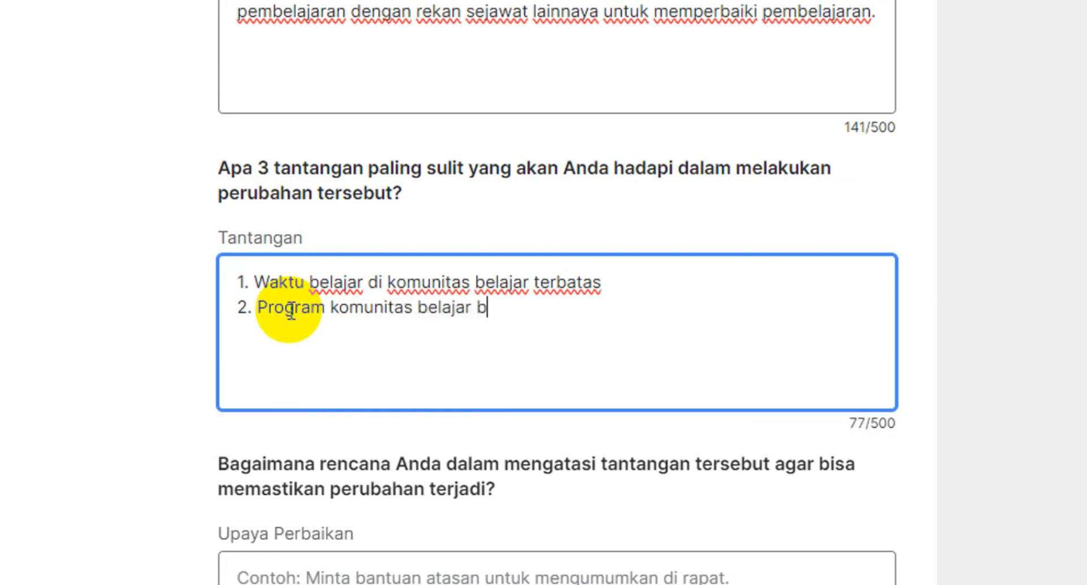
{"action": "type", "text": "elum berjalan dengan baik "}
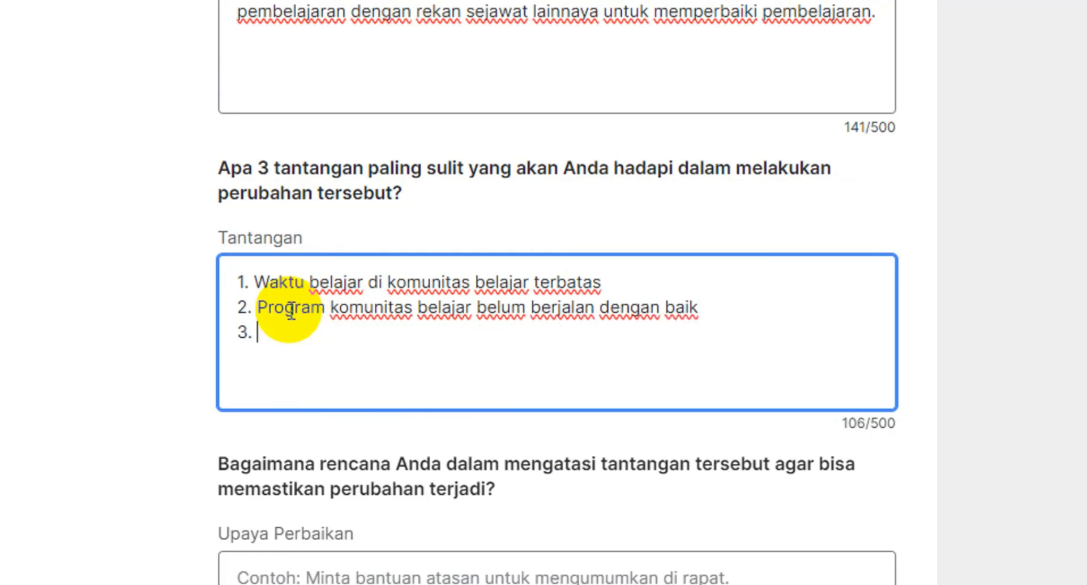
- Add a third challenge to the Tantangan answer: "3. Masih ada kebutuhan belajar saya yang belum terakumudir dalam komunitas belajar"
{"action": "type", "text": "3. Masih ada kebutuhan be"}
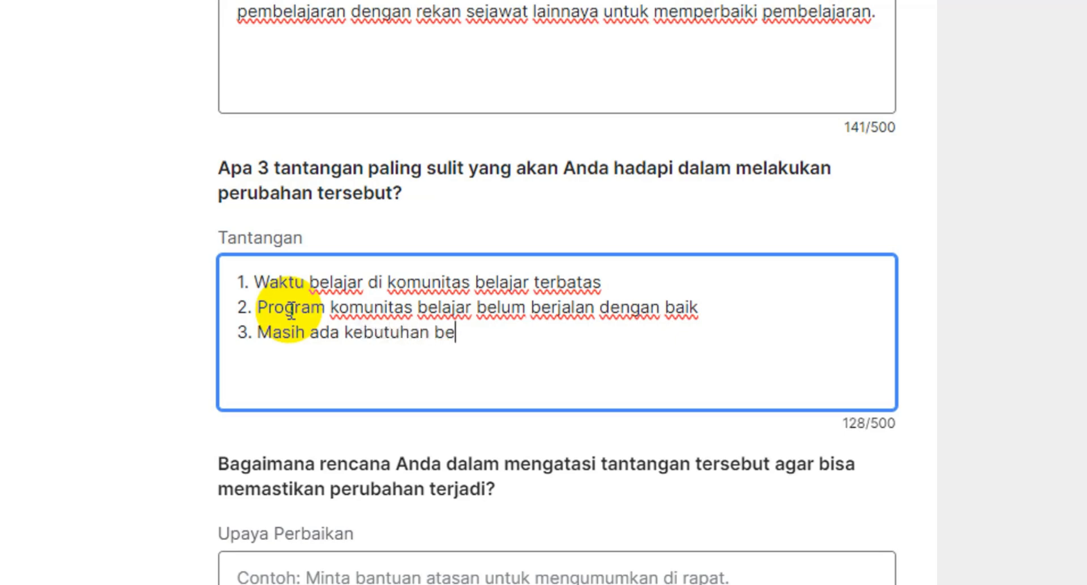
{"action": "type", "text": "lajar saya yang "}
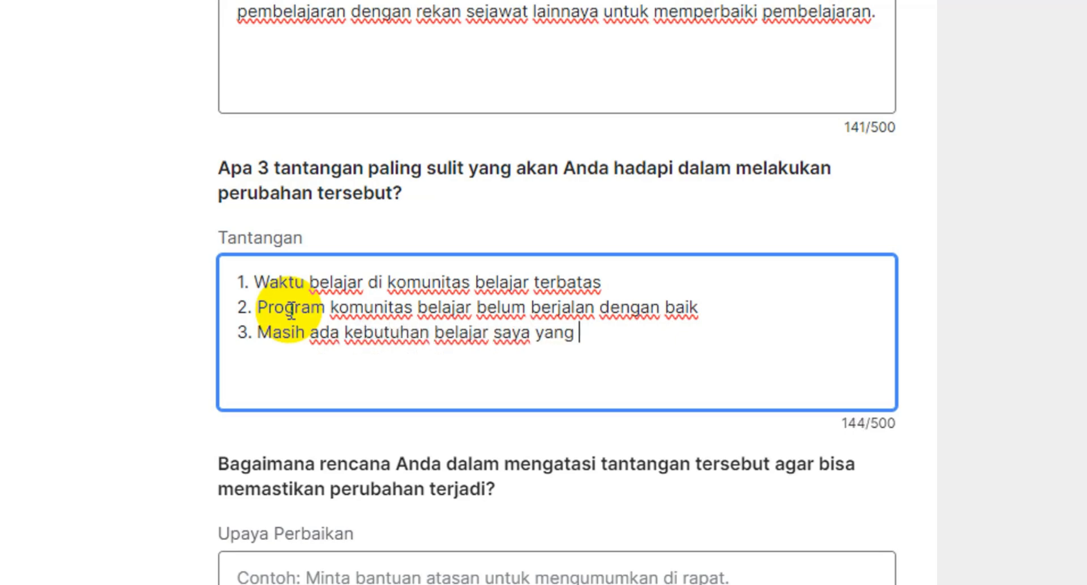
{"action": "type", "text": "belum tera"}
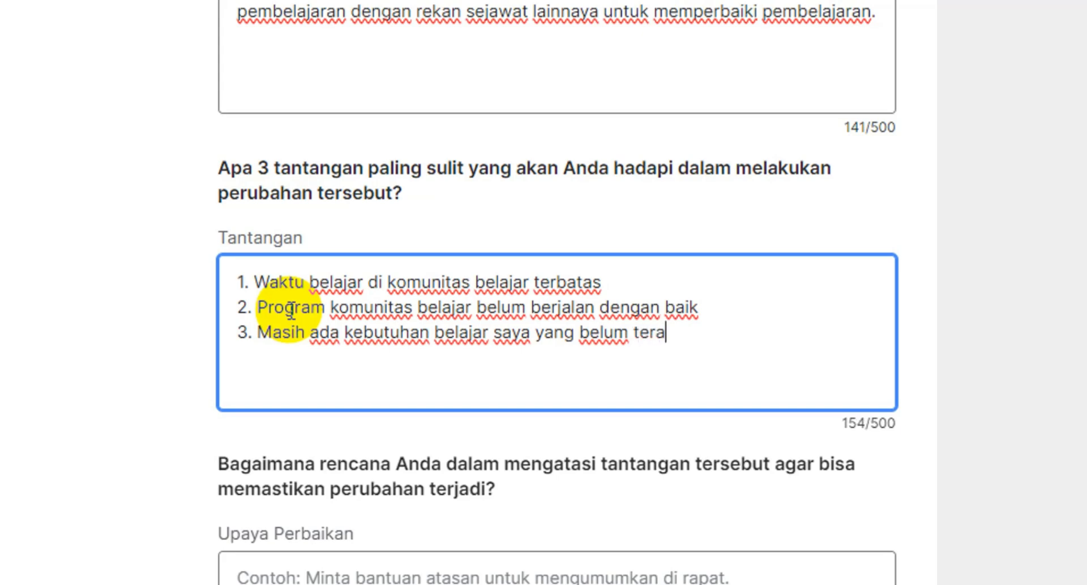
{"action": "type", "text": "kumudir dal"}
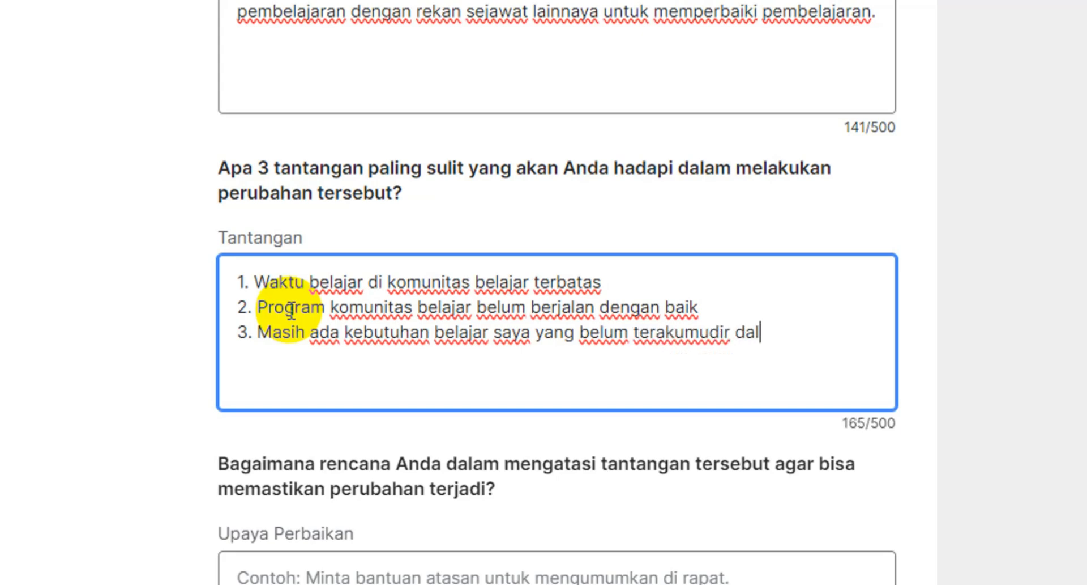
{"action": "type", "text": "am komunitas belajar"}
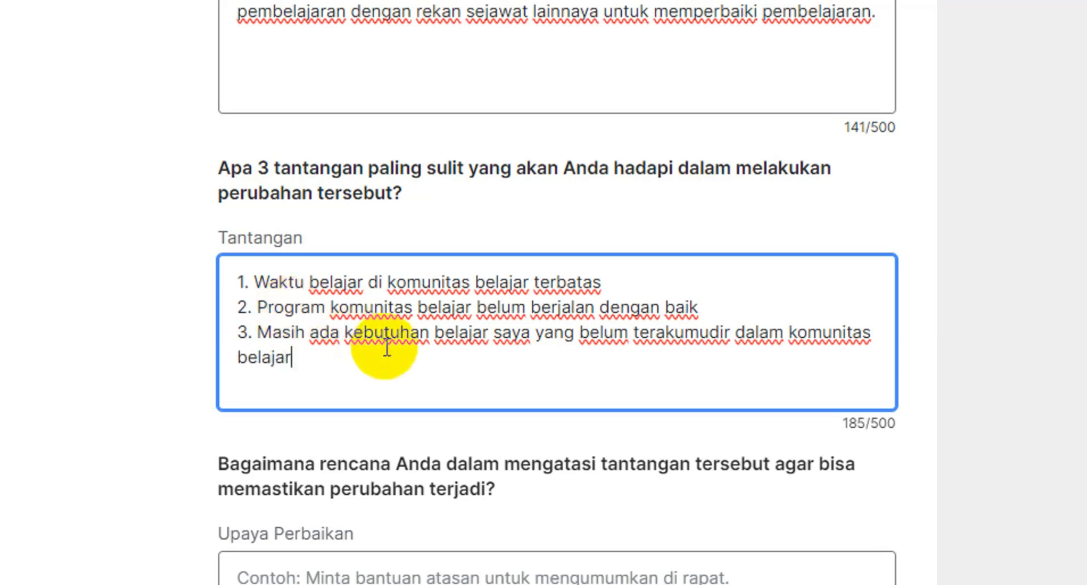
- Enter the first Upaya Perbaikan item as "1. Mengatur kembali waktu belajar di komunitas belajar secara berkelanjutan melalui langkah-langkah praktis"
{"action": "left_click", "coordinate": [409, 335]}
{"action": "scroll", "coordinate": [468, 506], "scroll_direction": "down", "scroll_amount": 3}
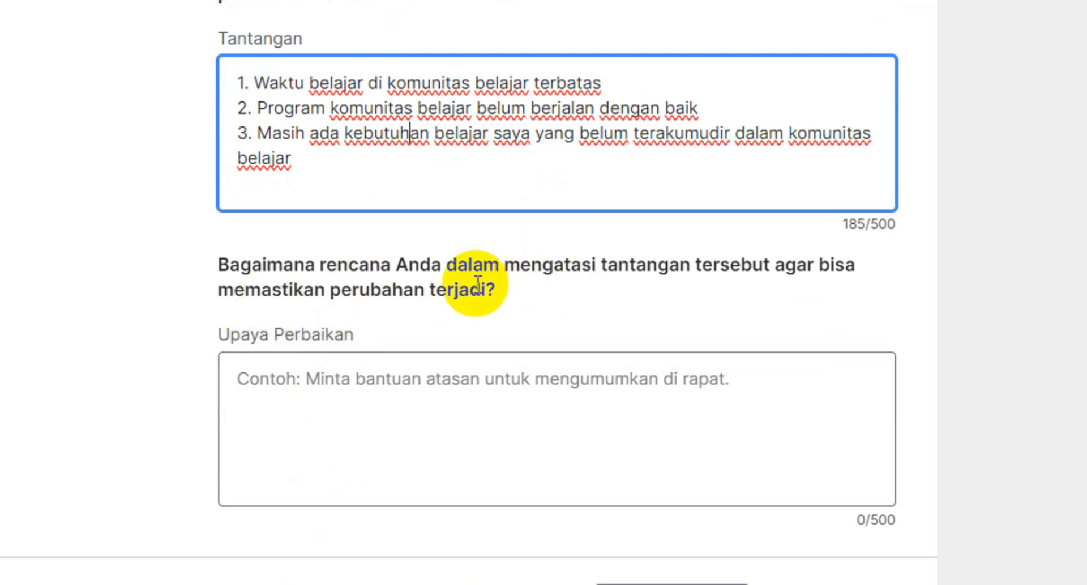
{"action": "left_click", "coordinate": [390, 280]}
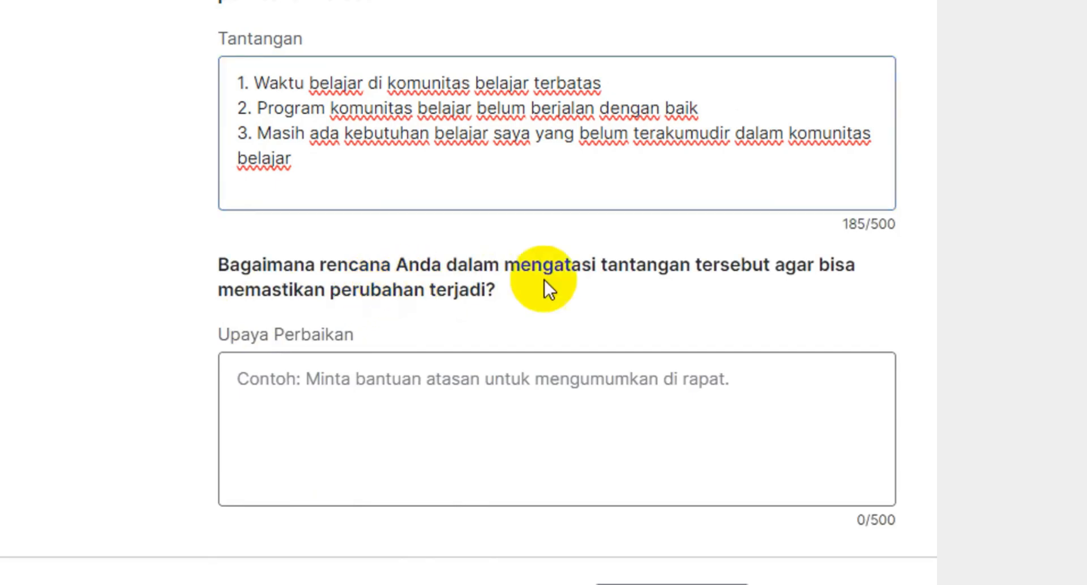
{"action": "scroll", "coordinate": [427, 80], "scroll_direction": "up", "scroll_amount": 1}
{"action": "left_click", "coordinate": [389, 136]}
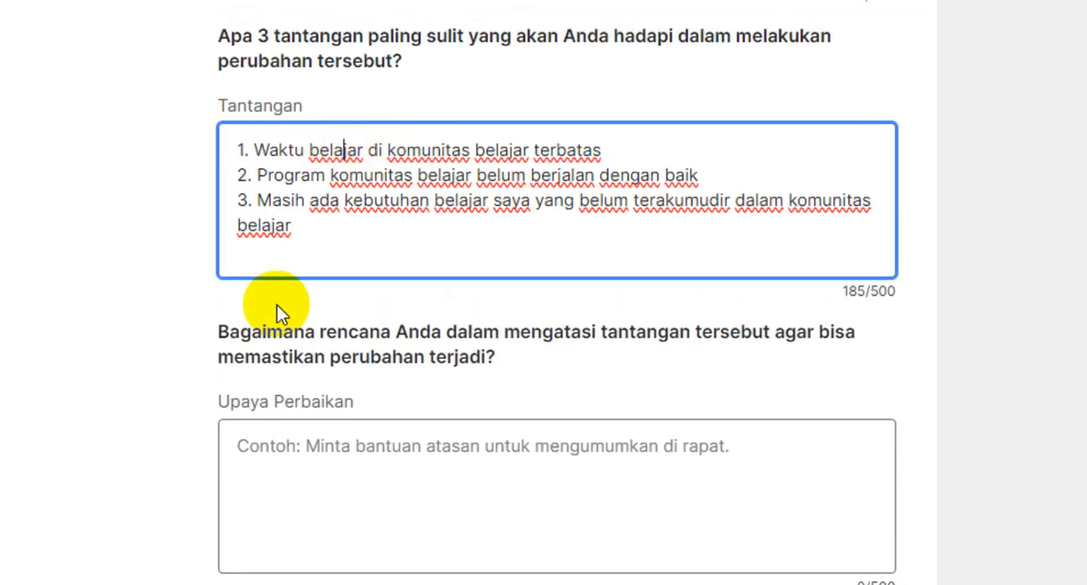
{"action": "left_click", "coordinate": [277, 441]}
{"action": "type", "text": "1"}
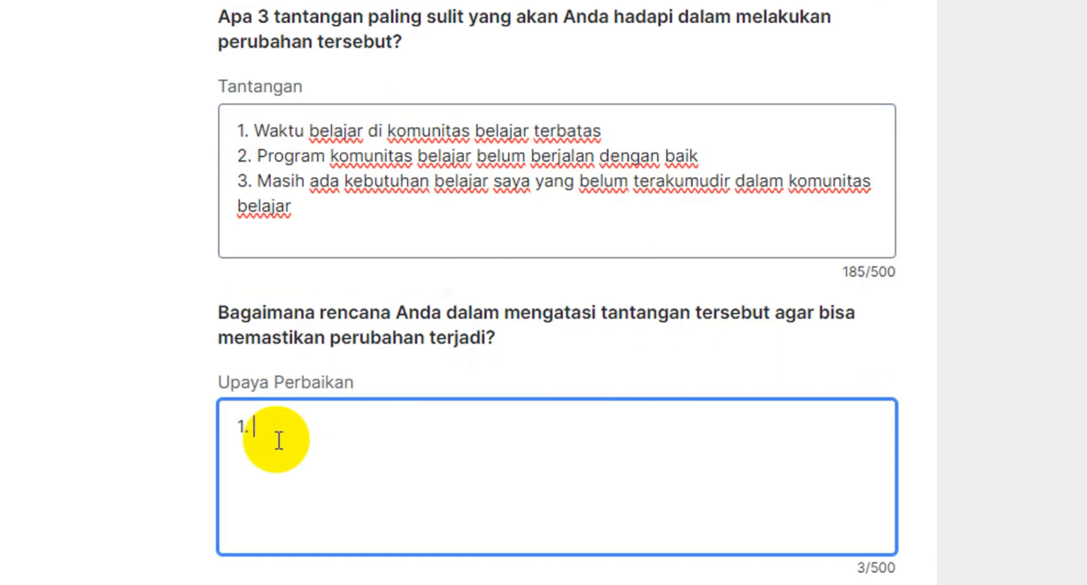
{"action": "type", "text": ". Mengatur kembali w"}
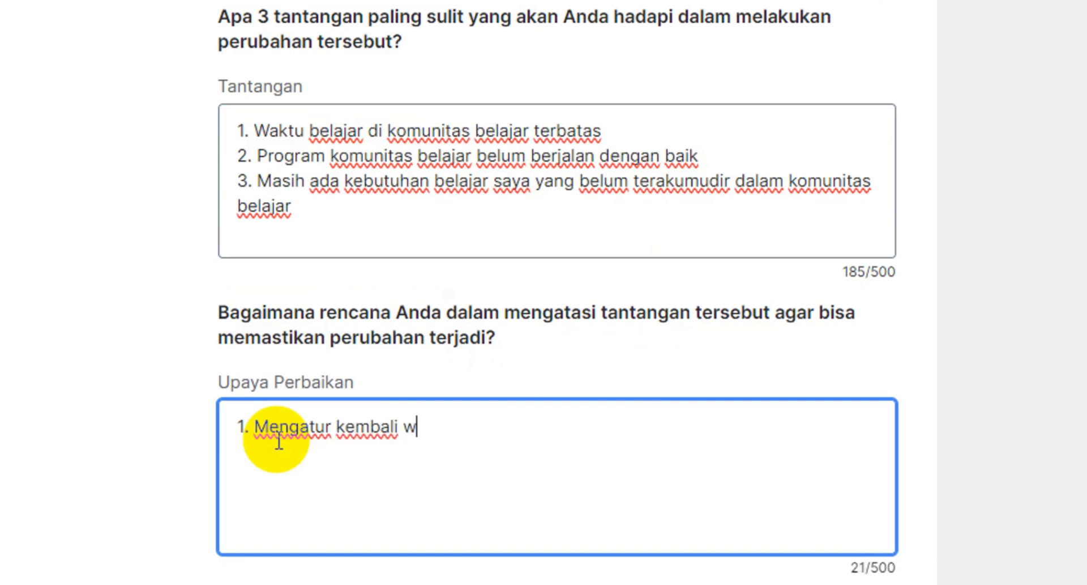
{"action": "type", "text": "aktu belajar"}
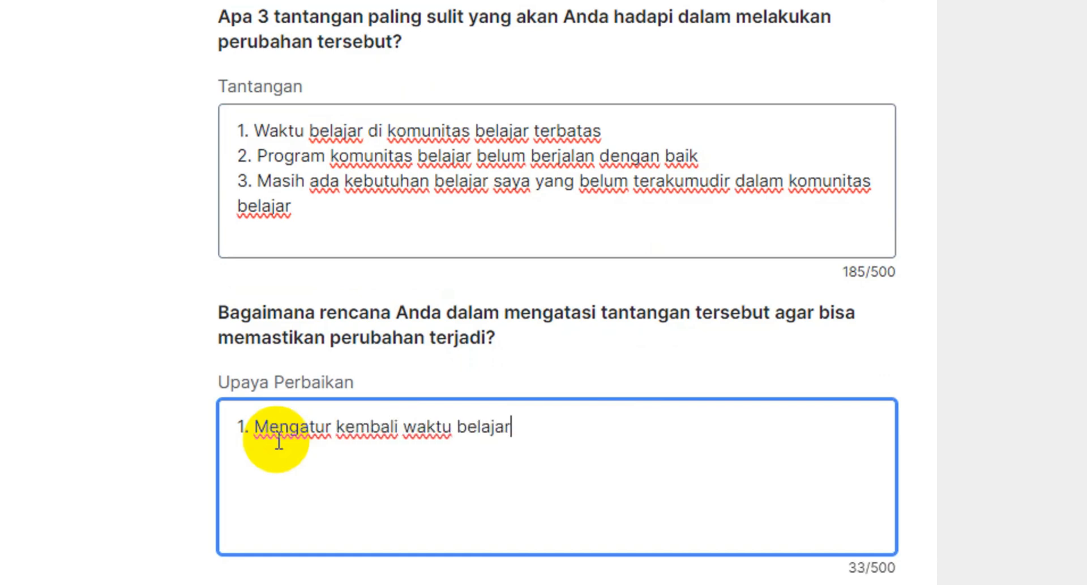
{"action": "type", "text": " di komunitas"}
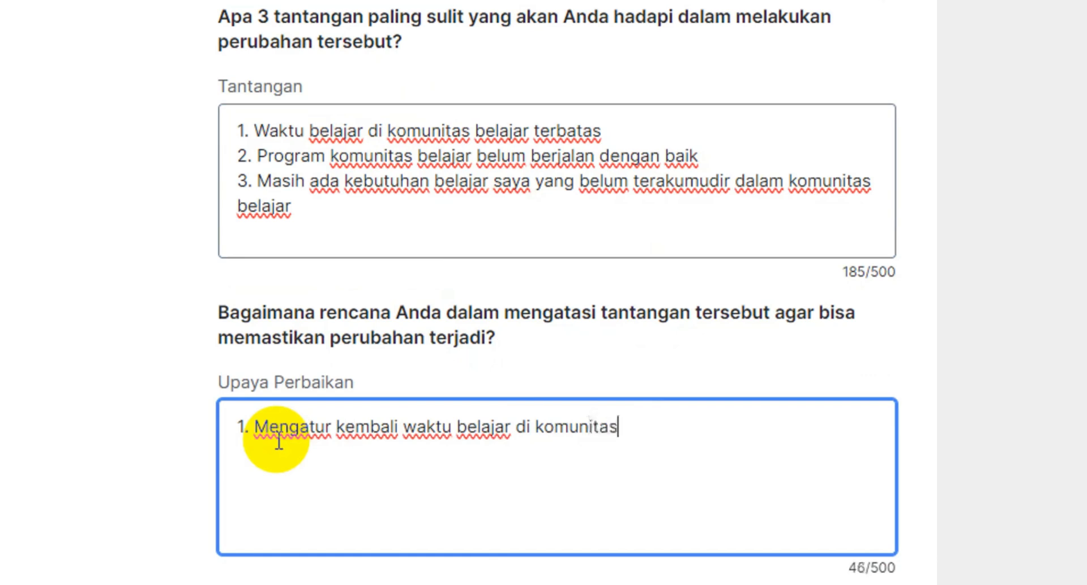
{"action": "type", "text": " belajar sec"}
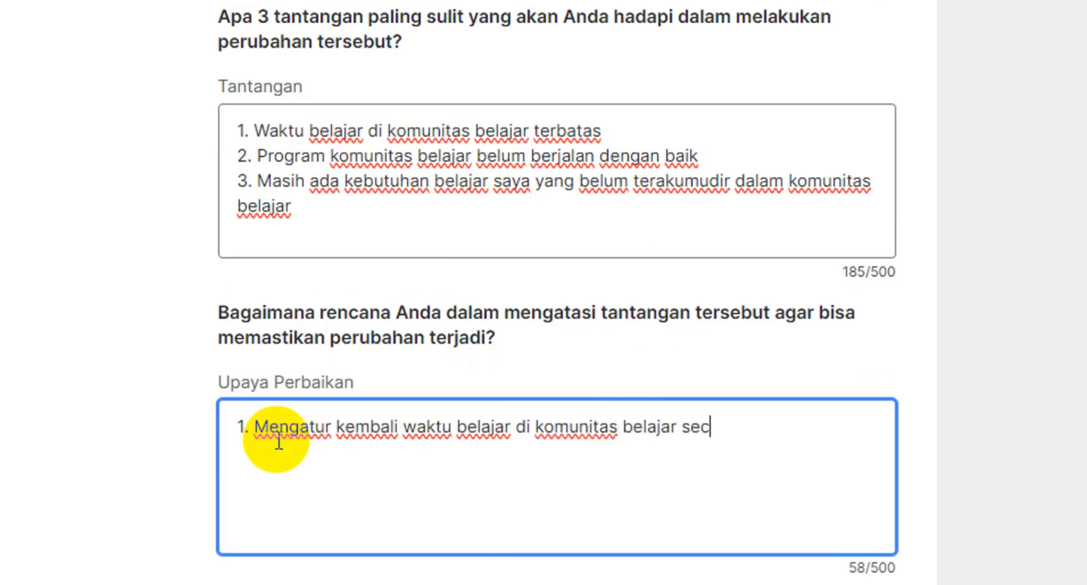
{"action": "type", "text": "ara berkelan"}
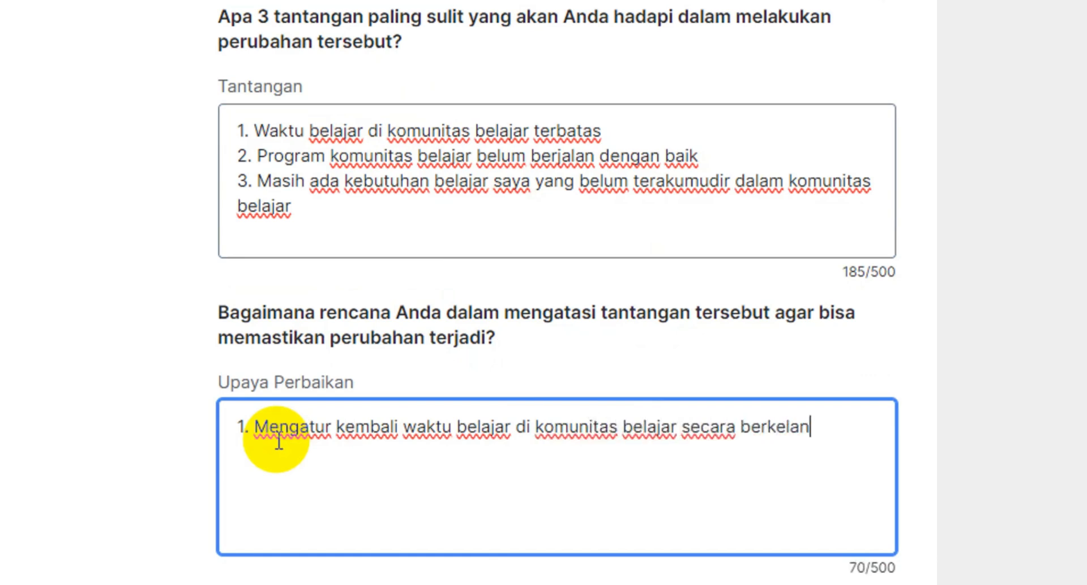
{"action": "type", "text": "jutan melaj"}
{"action": "type", "text": "ui l"}
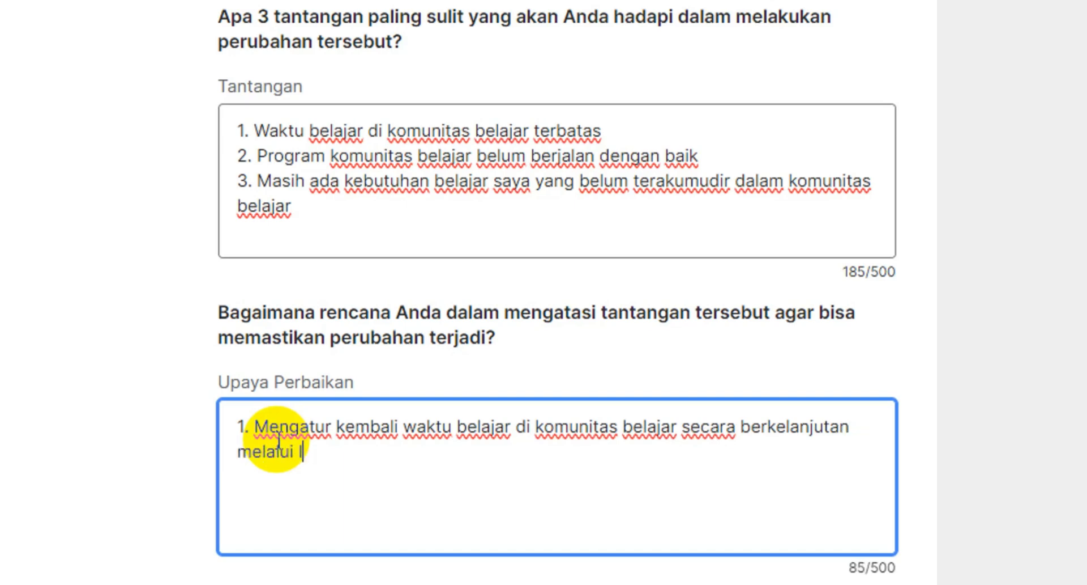
{"action": "type", "text": "angkah-langkah praktis"}
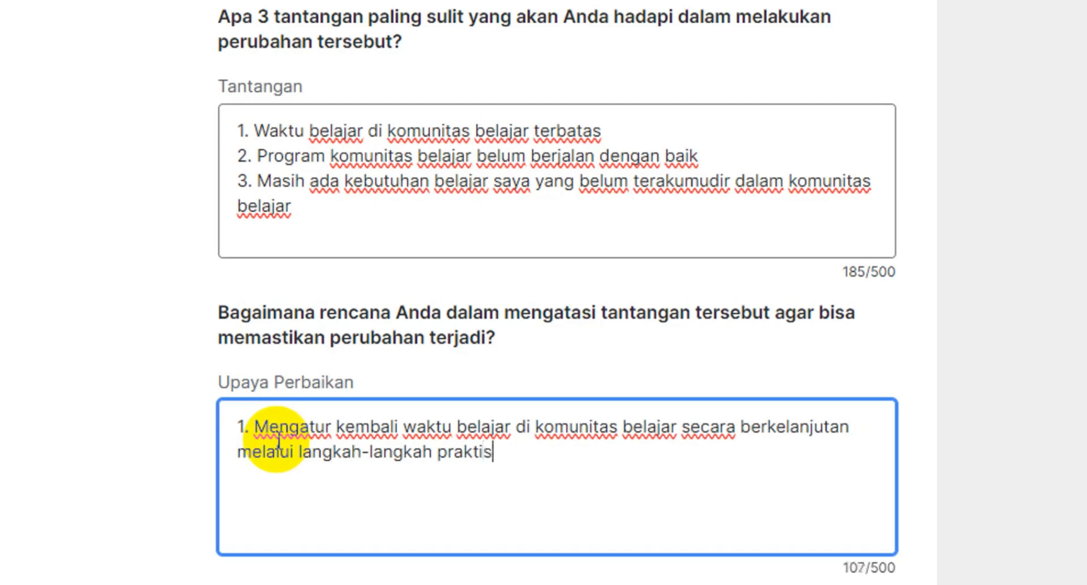
- Add a second Upaya Perbaikan item on a new line: "2. Penggerak komunitas di harapkan dapat berkolaborasi menysusun program komunitas yang berpihak pada murid"
{"action": "type", "text": " 2"}
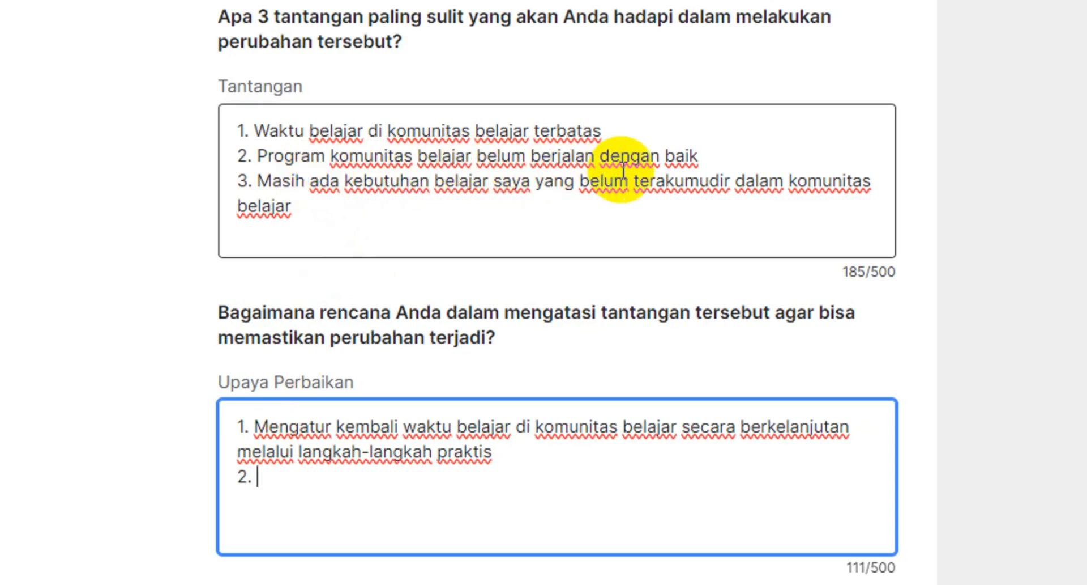
{"action": "scroll", "coordinate": [413, 450], "scroll_direction": "down", "scroll_amount": 1}
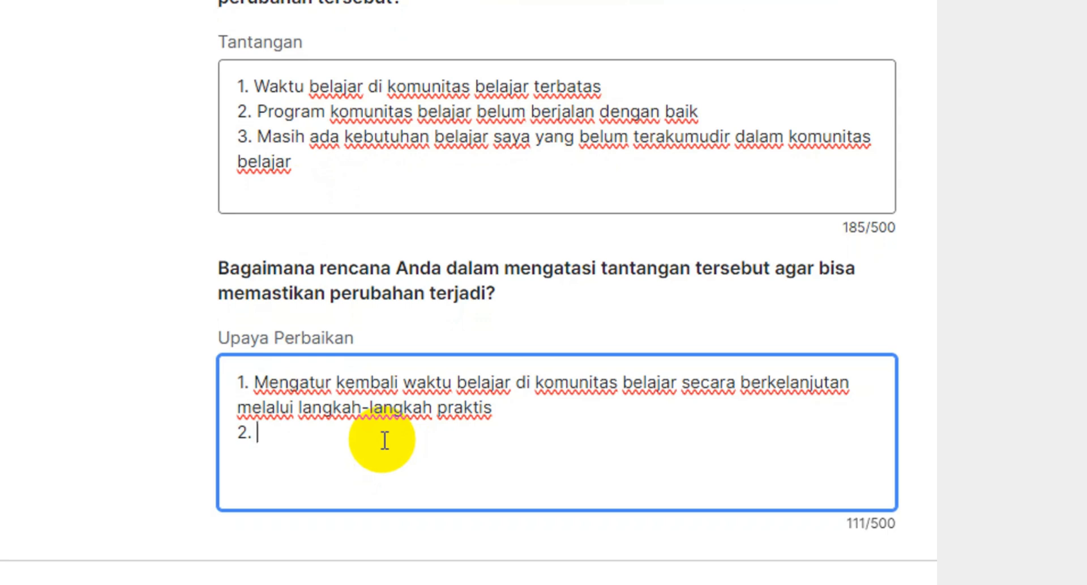
{"action": "type", "text": "Penggerak komun"}
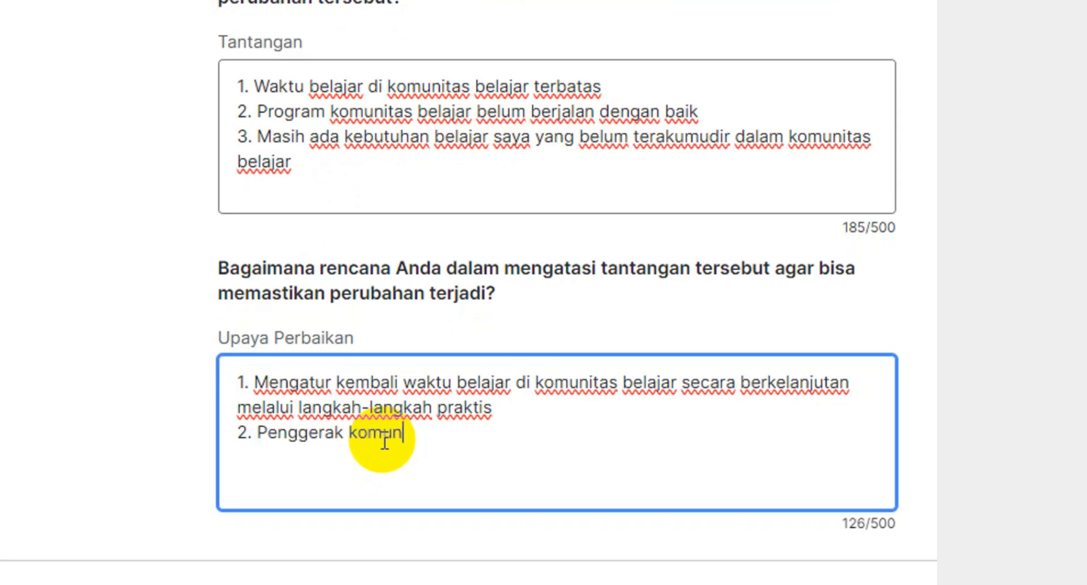
{"action": "type", "text": "itas di hara"}
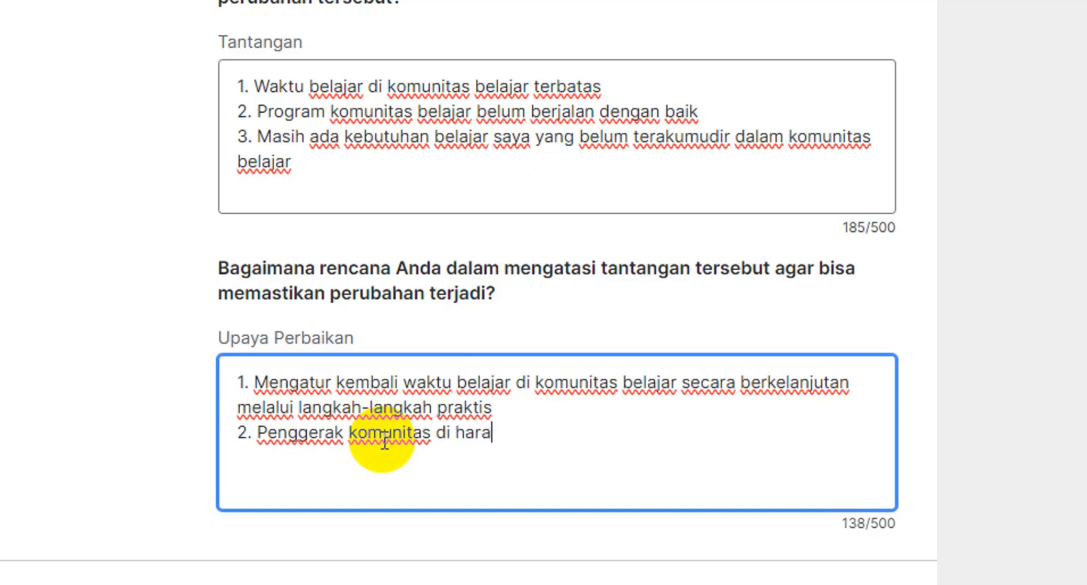
{"action": "type", "text": "pkan dapat "}
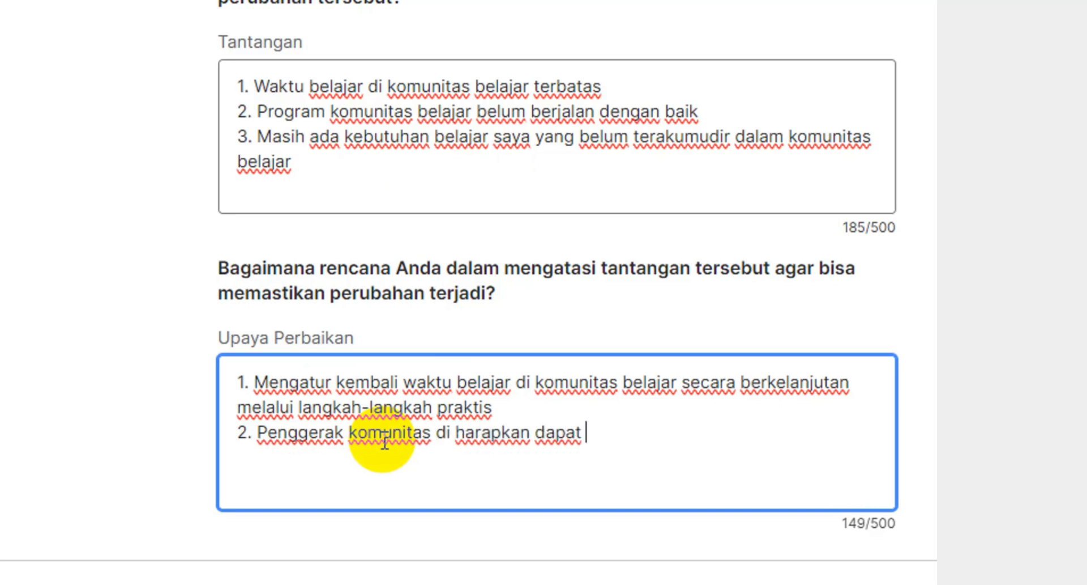
{"action": "type", "text": "berkolaboras"}
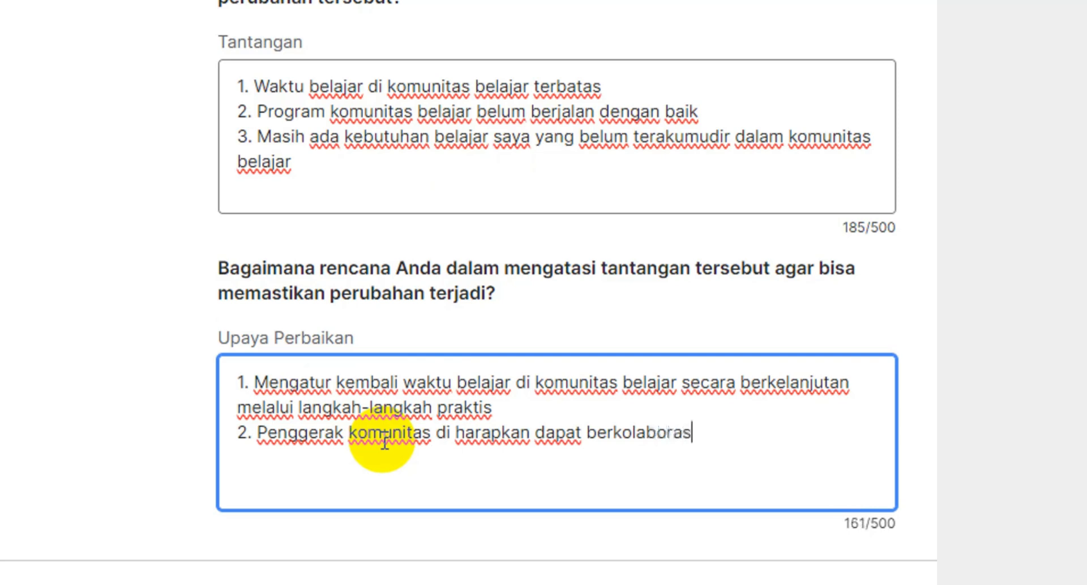
{"action": "type", "text": "i menysusun "}
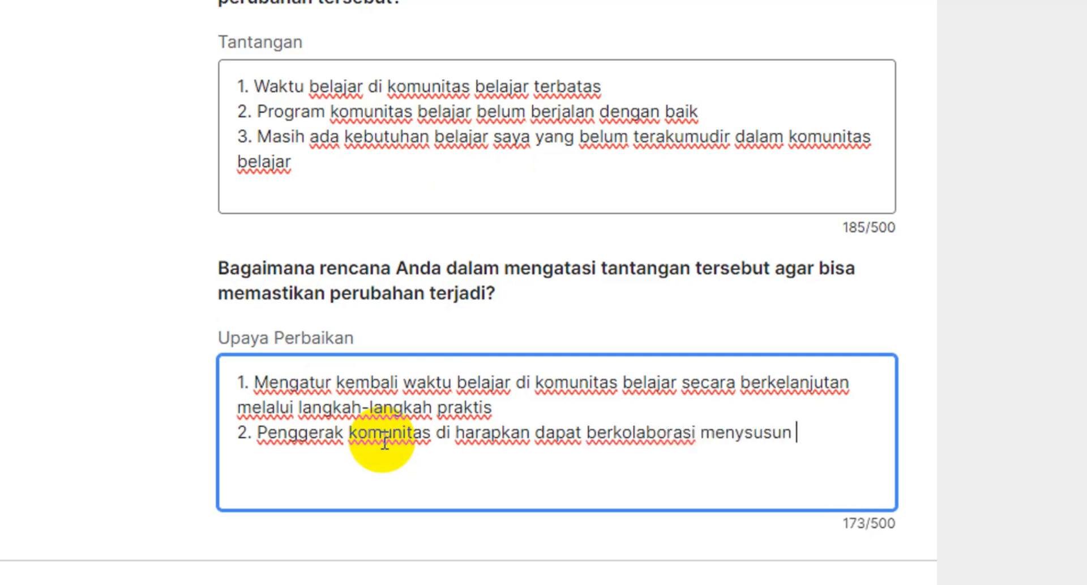
{"action": "type", "text": "program"}
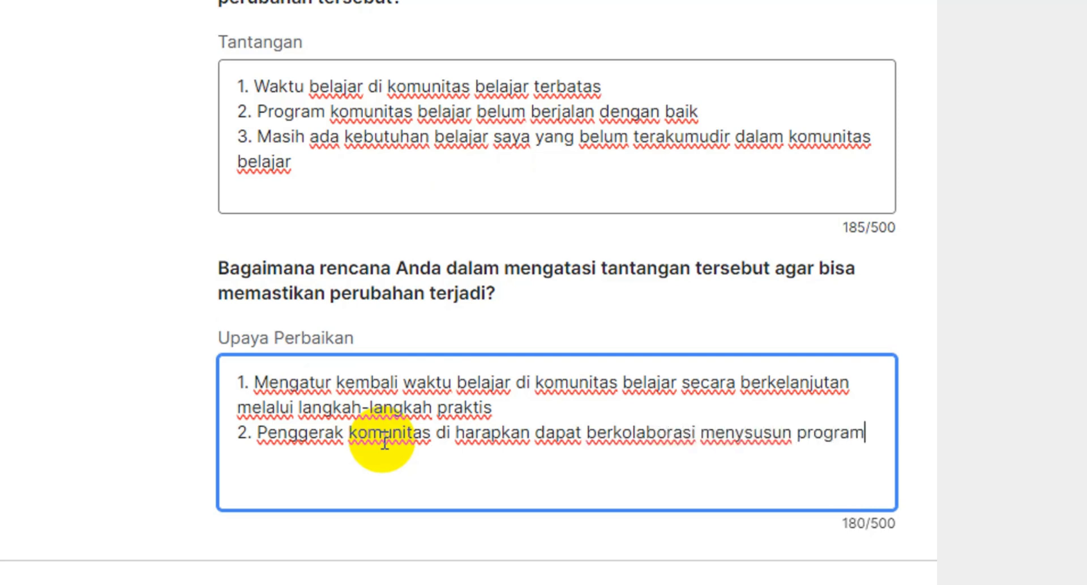
{"action": "type", "text": " komunitas yan"}
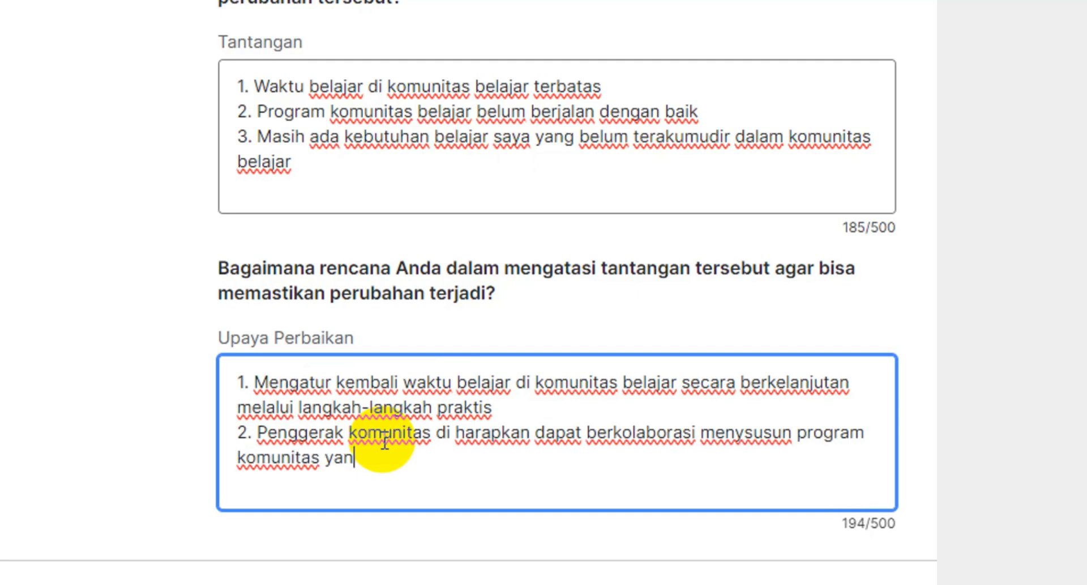
{"action": "type", "text": "g berpihak pada murid"}
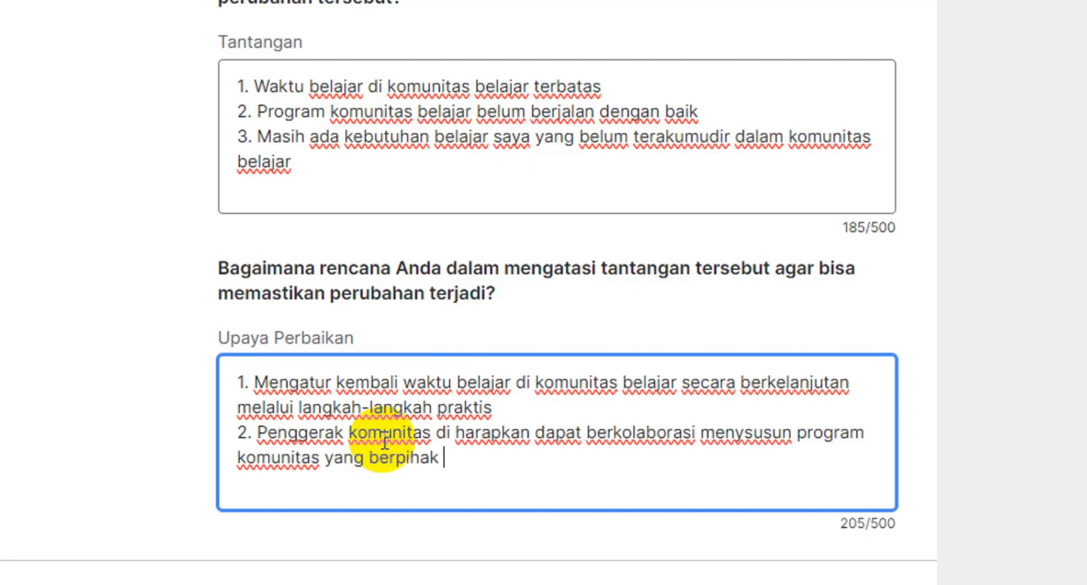
- Add a third Upaya Perbaikan item: "3. Komunitas belajar diharapkan dapat mengidentifikasi kebutuhan/permasalahan pembelajaran dari setiap anggota komunitas."
{"action": "key", "text": "Return"}
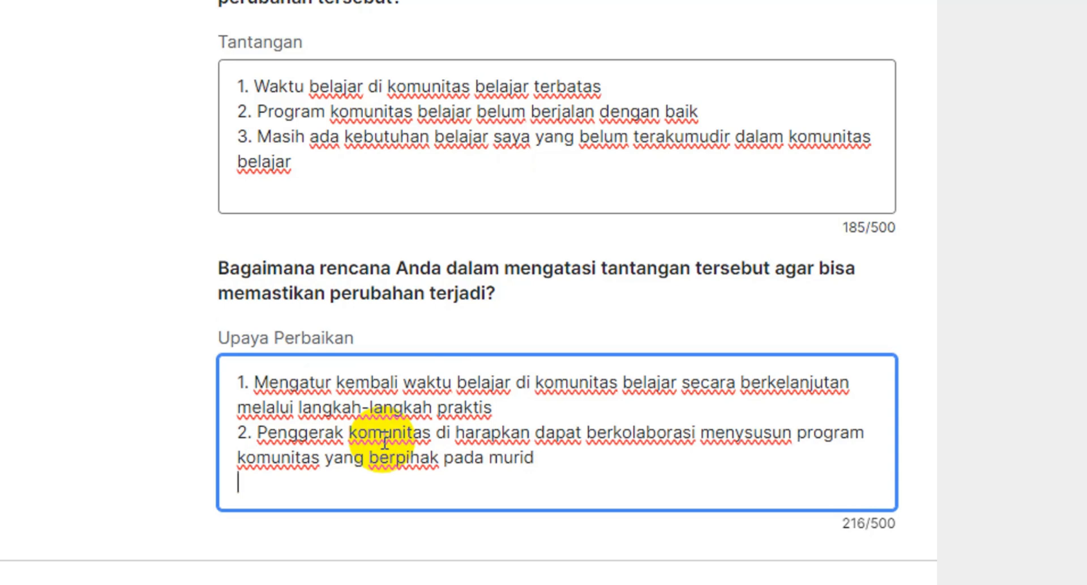
{"action": "type", "text": "3."}
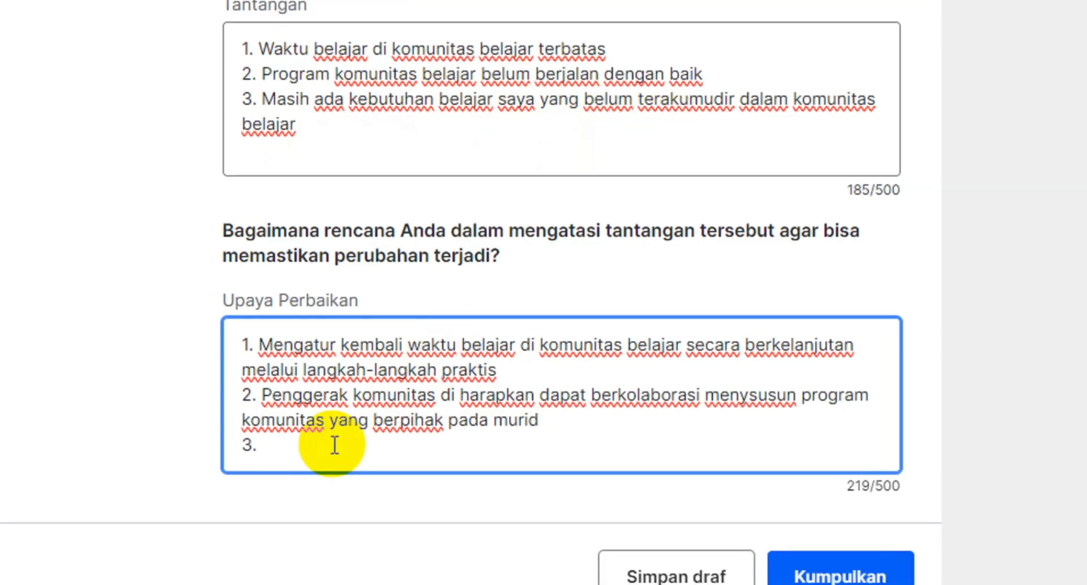
{"action": "type", "text": "Komunita"}
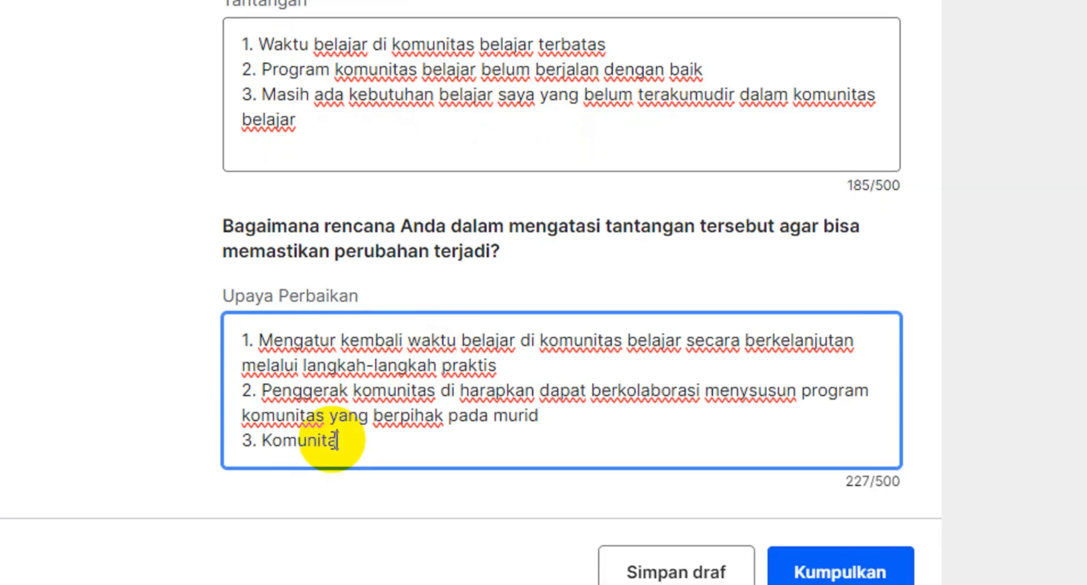
{"action": "type", "text": "s belajar d"}
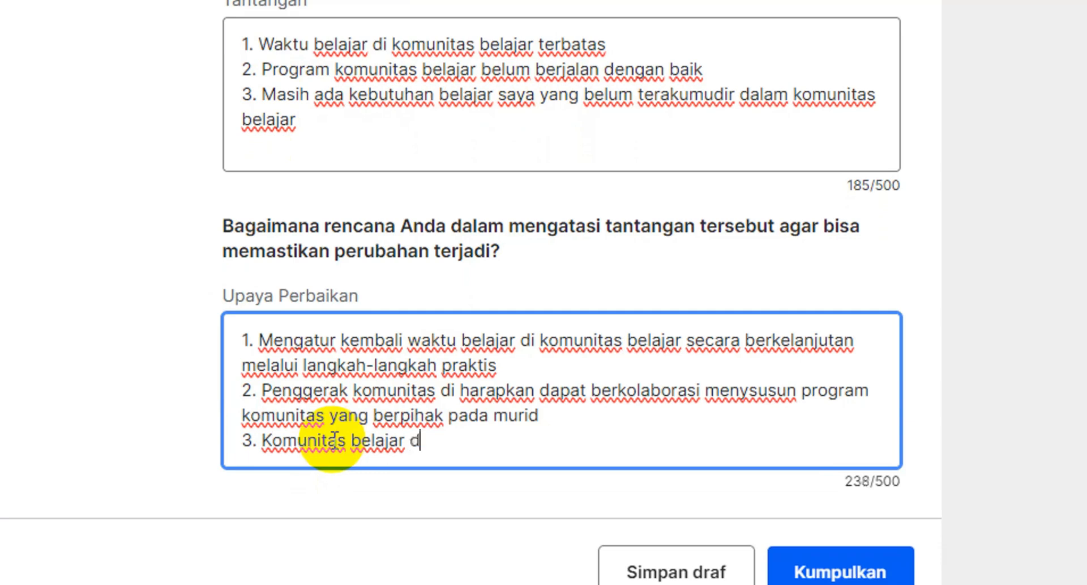
{"action": "type", "text": "iharapkan"}
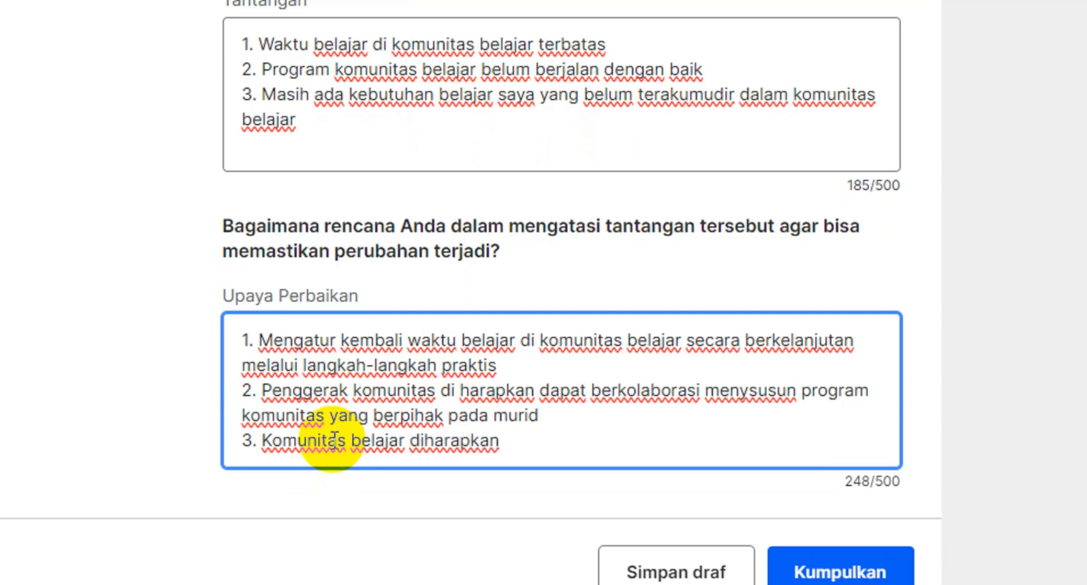
{"action": "type", "text": " dapat mengiden"}
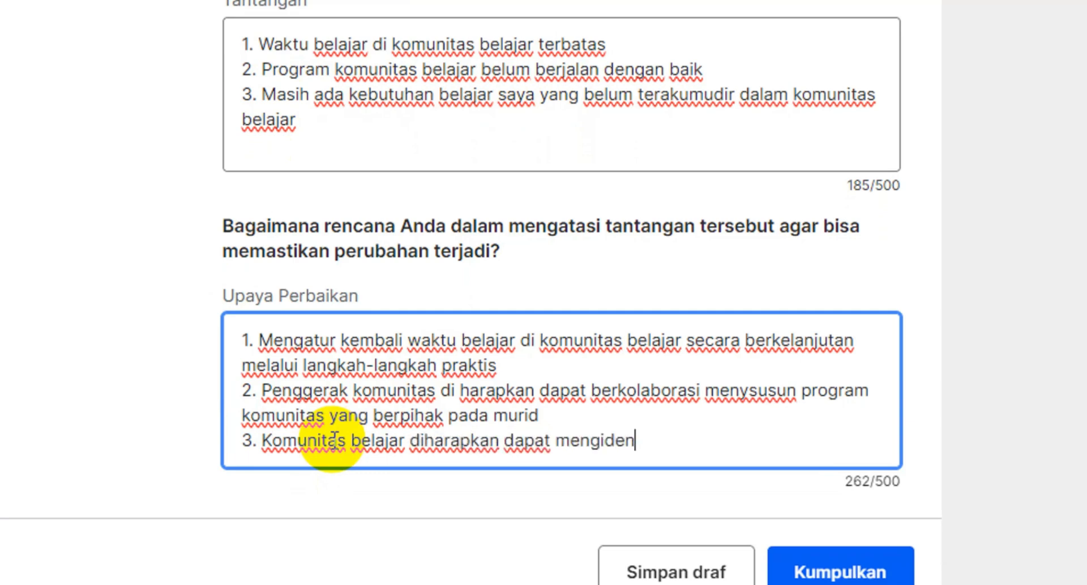
{"action": "type", "text": "tifikasi kebutu"}
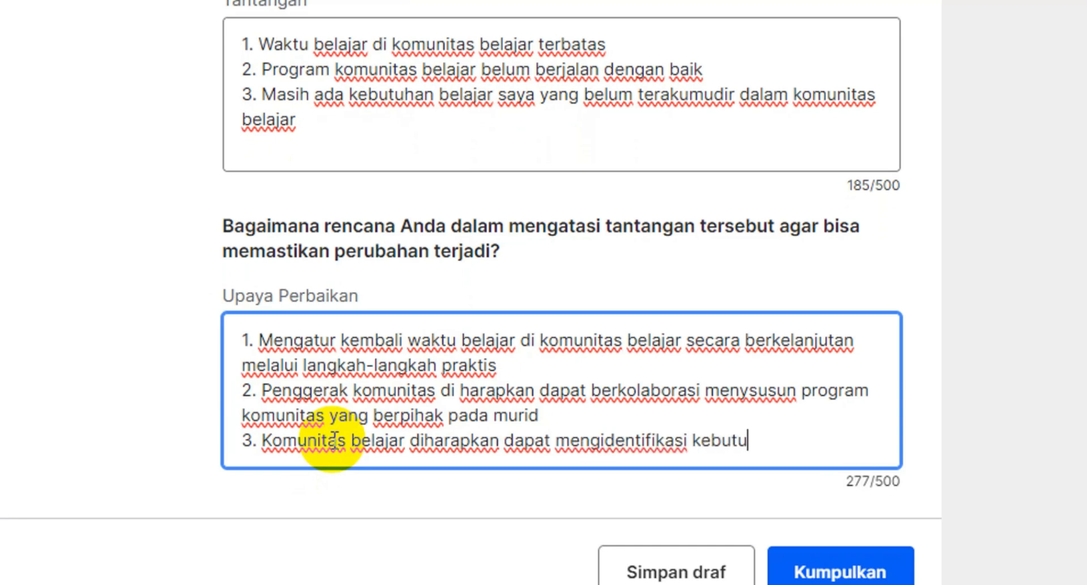
{"action": "type", "text": "han/perm"}
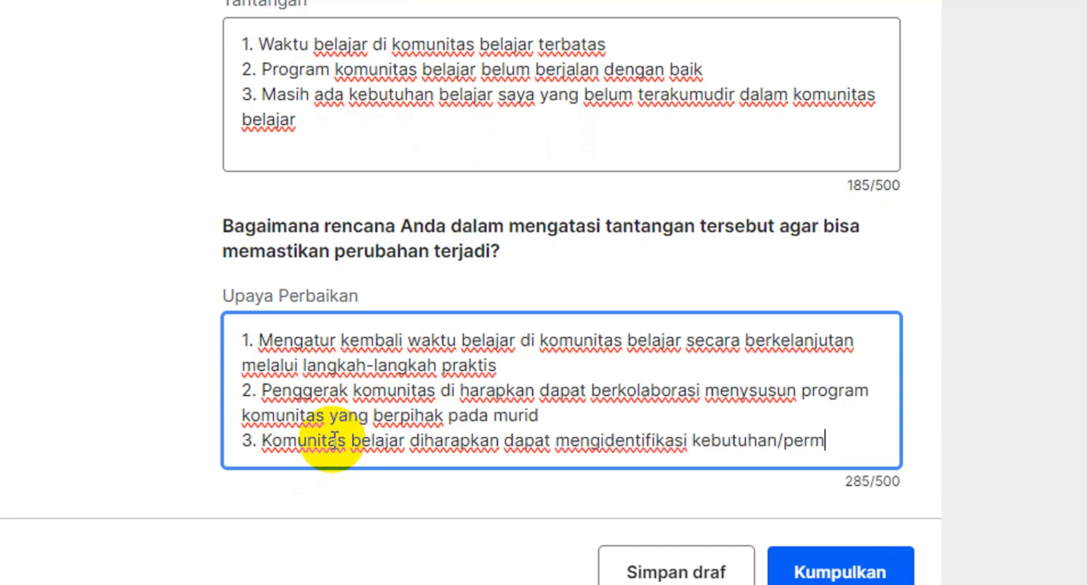
{"action": "type", "text": "asalahan pembela"}
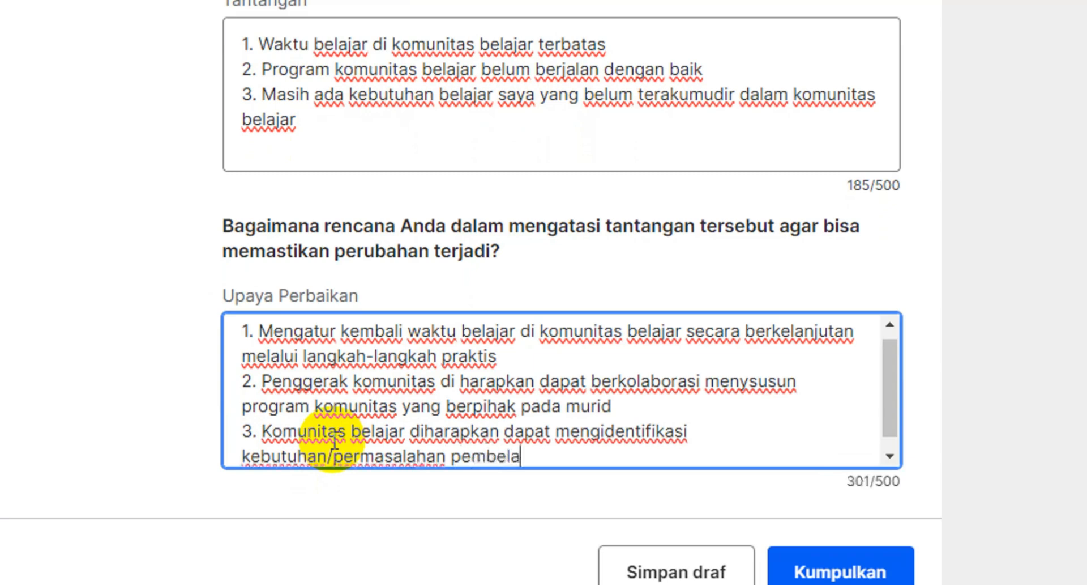
{"action": "type", "text": "jaran dar"}
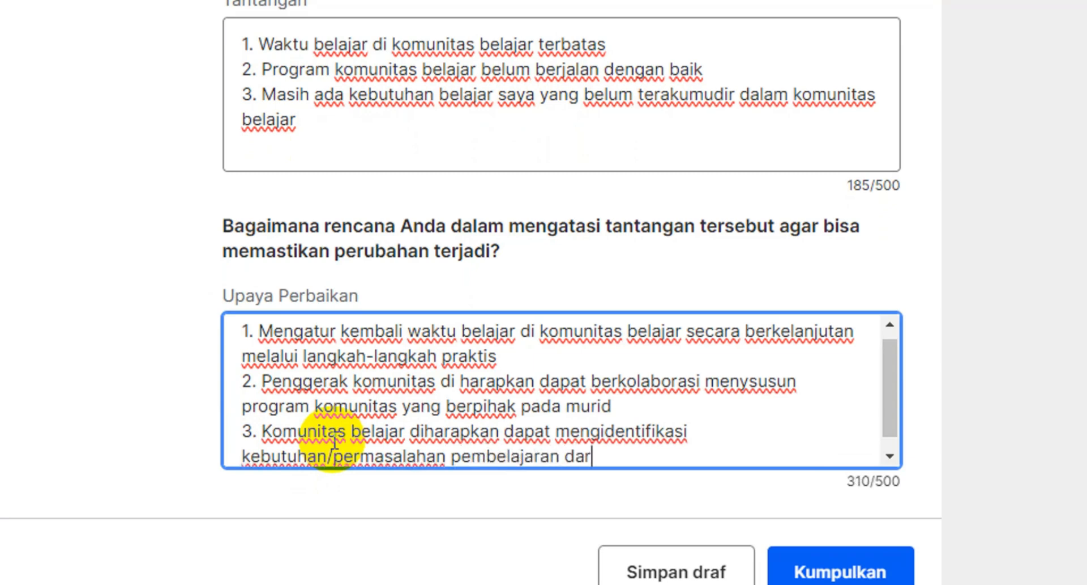
{"action": "type", "text": "i setiap anggota k"}
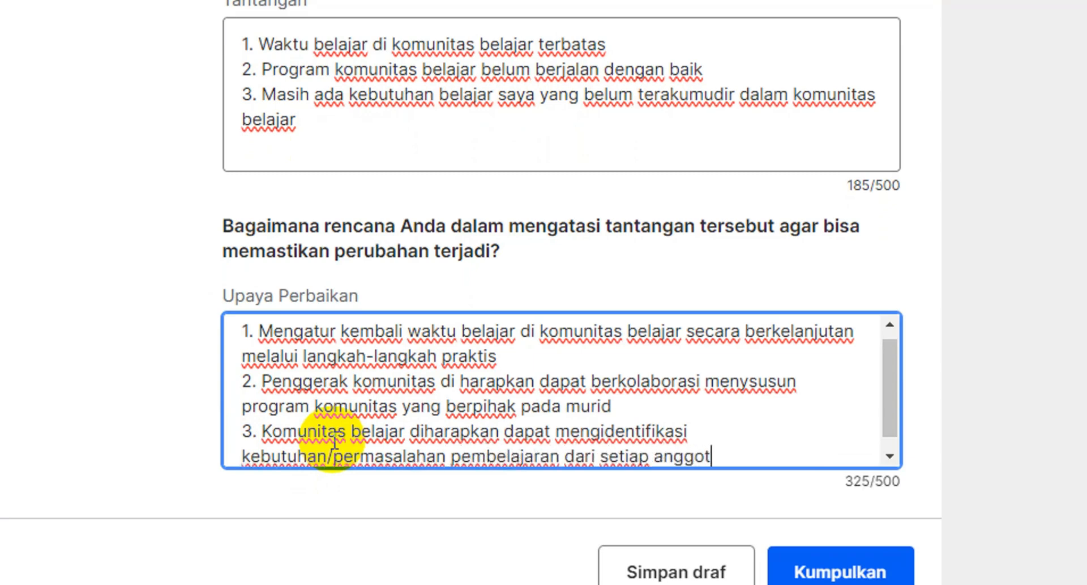
{"action": "type", "text": "omunitas."}
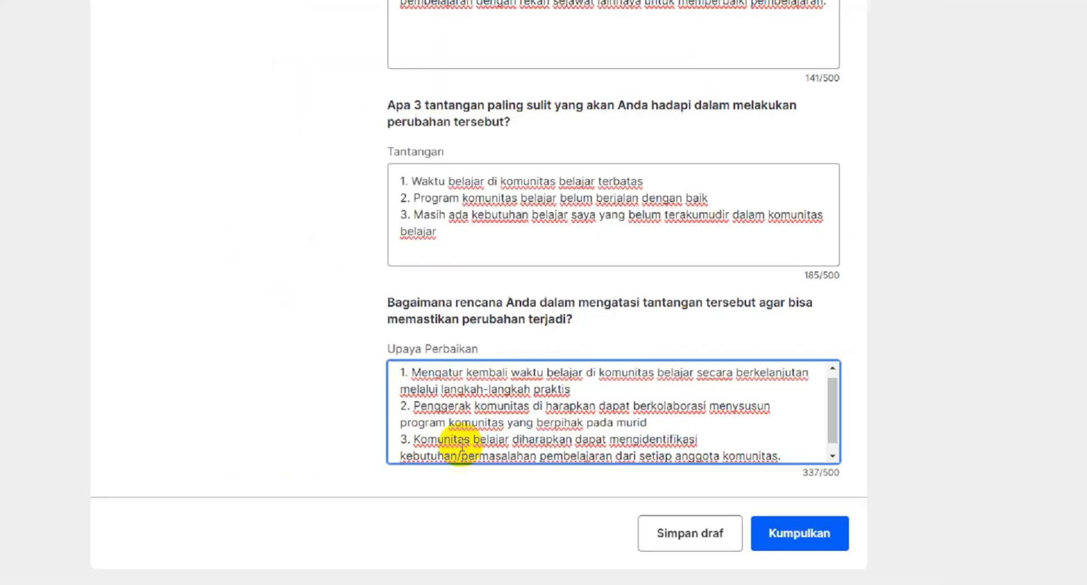
- Review the completed answers of the reflection form back to the start of the PMM section
{"action": "scroll", "coordinate": [487, 422], "scroll_direction": "up", "scroll_amount": 2}
{"action": "scroll", "coordinate": [419, 347], "scroll_direction": "up", "scroll_amount": 1}
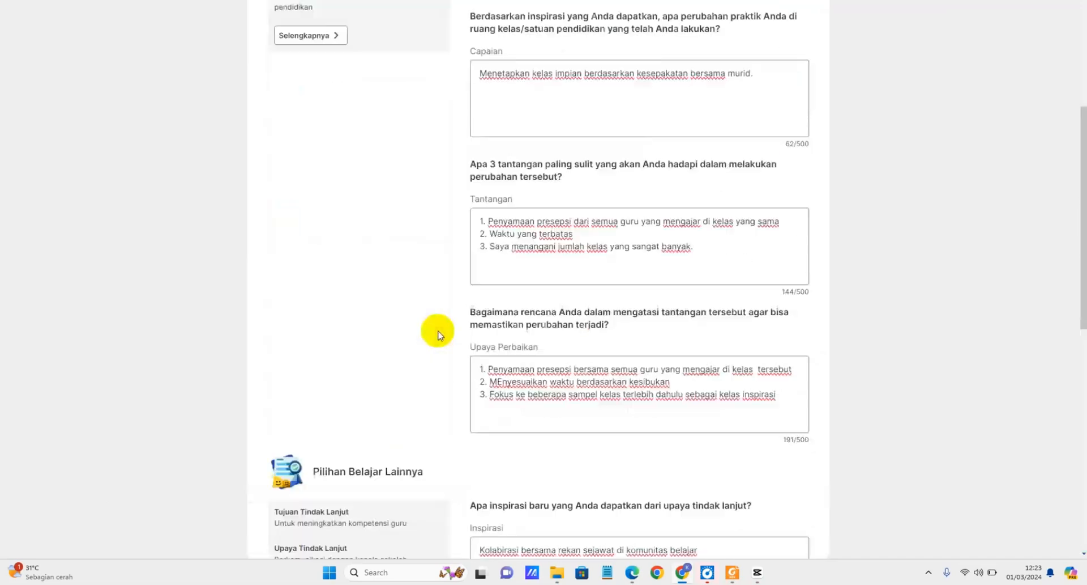
{"action": "scroll", "coordinate": [438, 334], "scroll_direction": "up", "scroll_amount": 7}
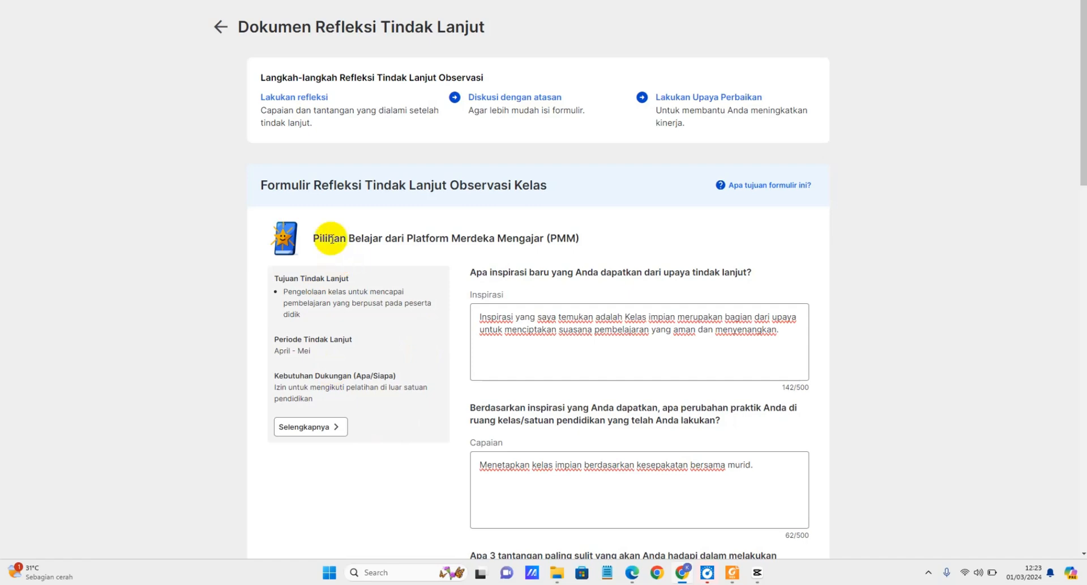
- Submit the completed Refleksi Tindak Lanjut Observasi Kelas form and confirm the document submission
{"action": "scroll", "coordinate": [553, 371], "scroll_direction": "down", "scroll_amount": 15}
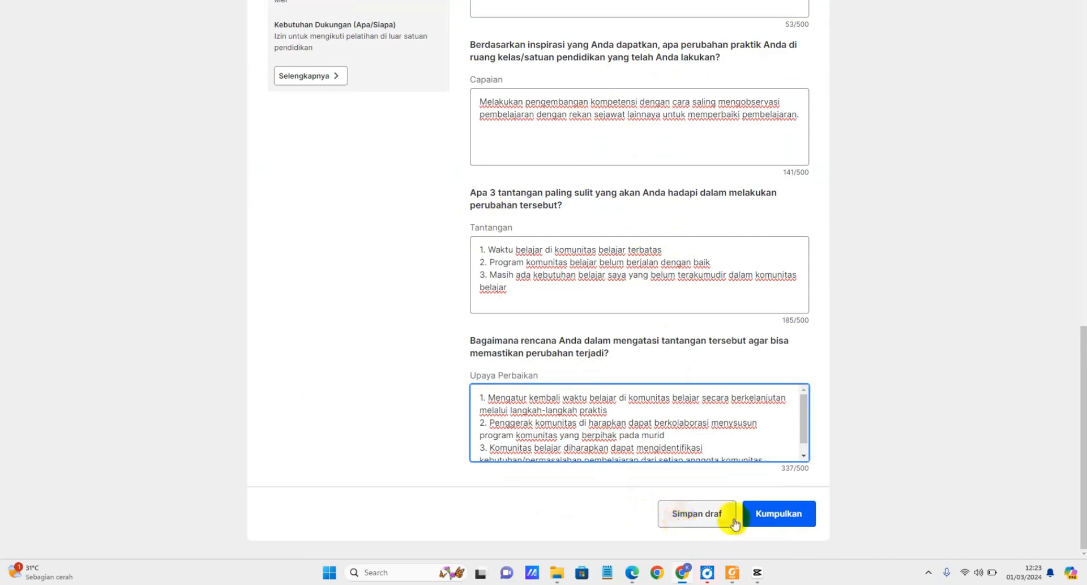
{"action": "left_click", "coordinate": [770, 516]}
{"action": "left_click", "coordinate": [512, 173]}
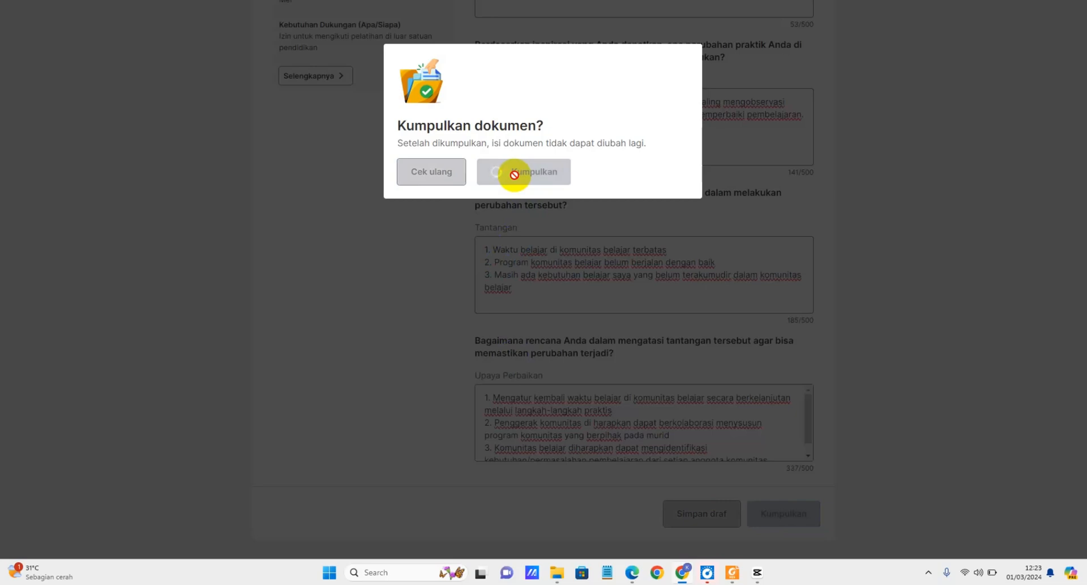
- Check the Bagian 1 and Bagian 2 observation steps, and return to the Pelaksanaan Kinerja overview
{"action": "scroll", "coordinate": [512, 174], "scroll_direction": "down", "scroll_amount": 2}
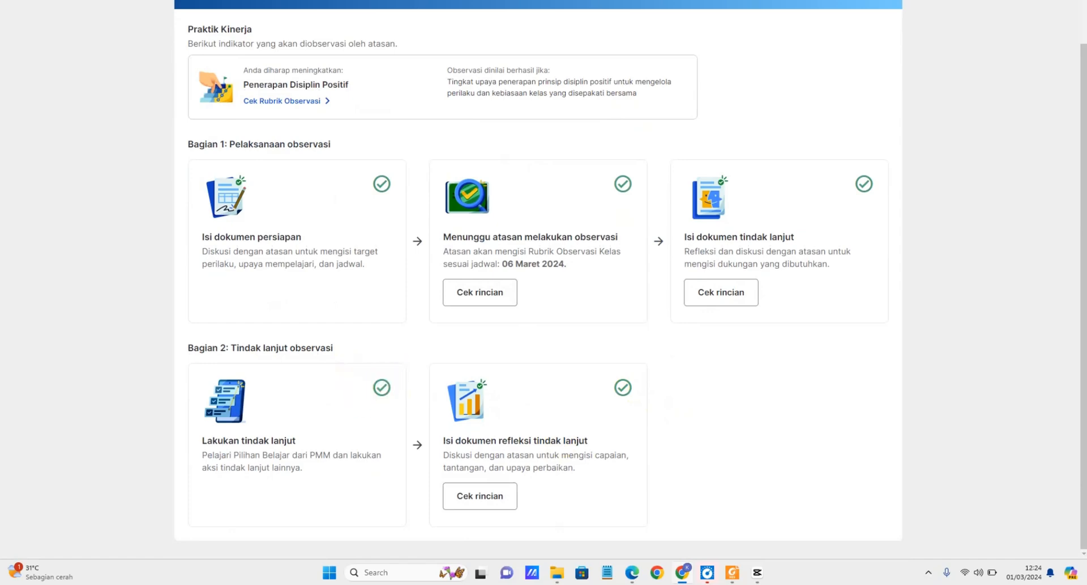
{"action": "scroll", "coordinate": [165, 97], "scroll_direction": "up", "scroll_amount": 2}
{"action": "left_click", "coordinate": [183, 33]}
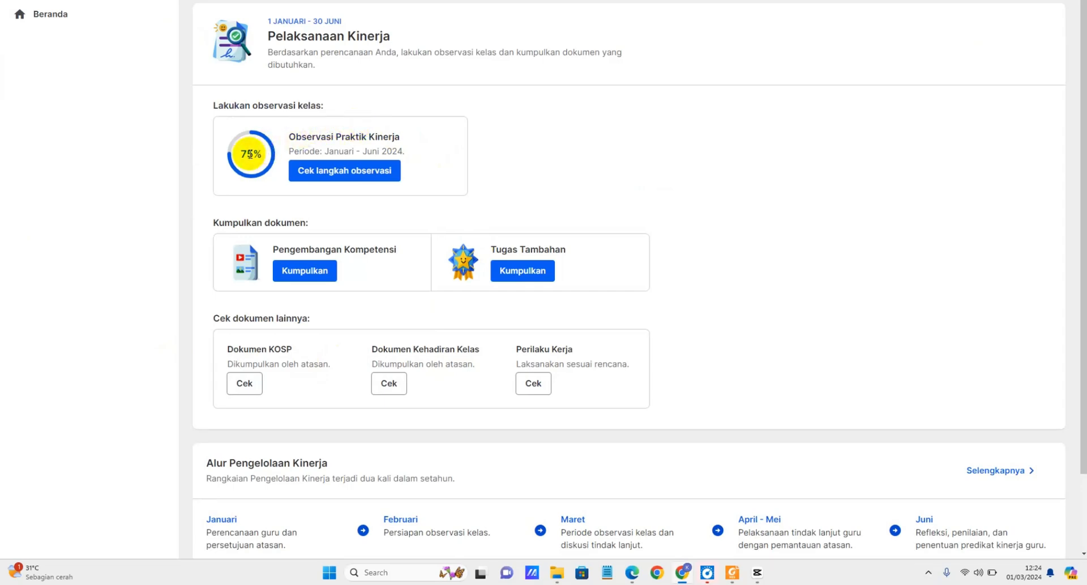
- Reopen the Observasi Praktik Kinerja steps from the overview and review the status of each observation and follow-up stage
{"action": "left_click", "coordinate": [351, 175]}
{"action": "scroll", "coordinate": [395, 265], "scroll_direction": "down", "scroll_amount": 3}
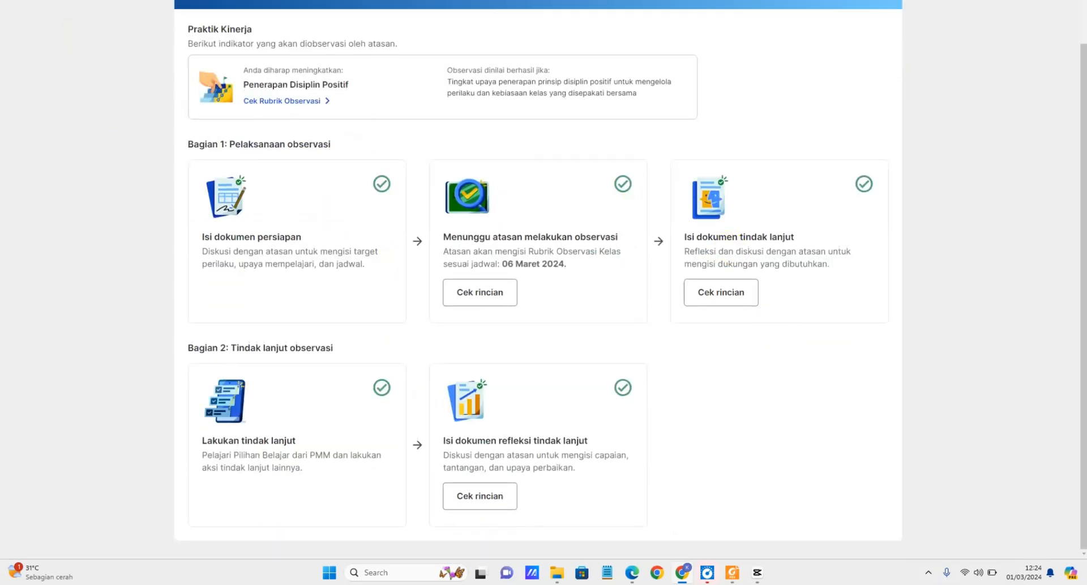
{"action": "key", "text": "alt+Left"}
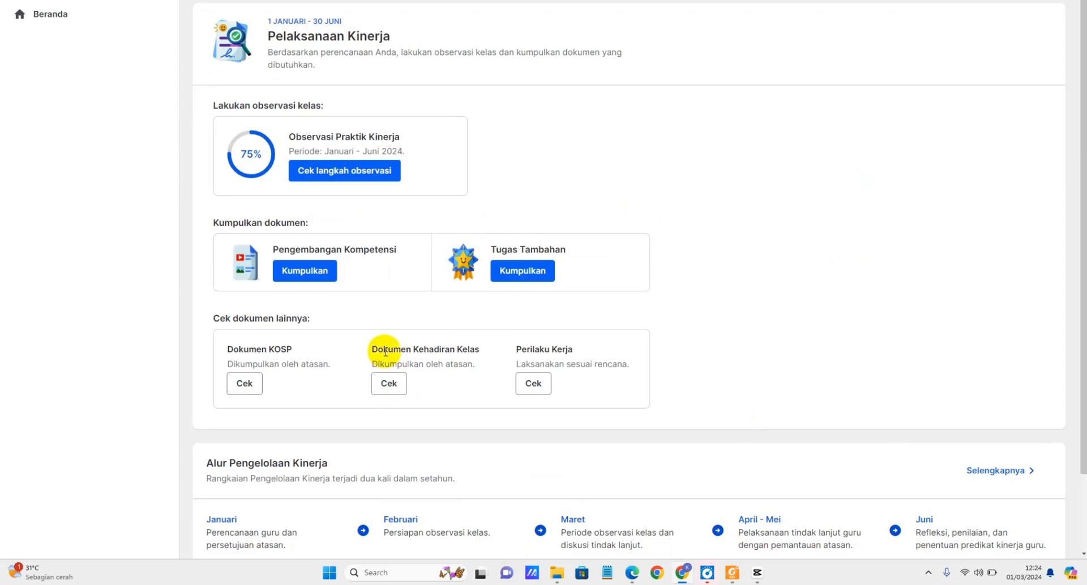
{"action": "left_click", "coordinate": [328, 171]}
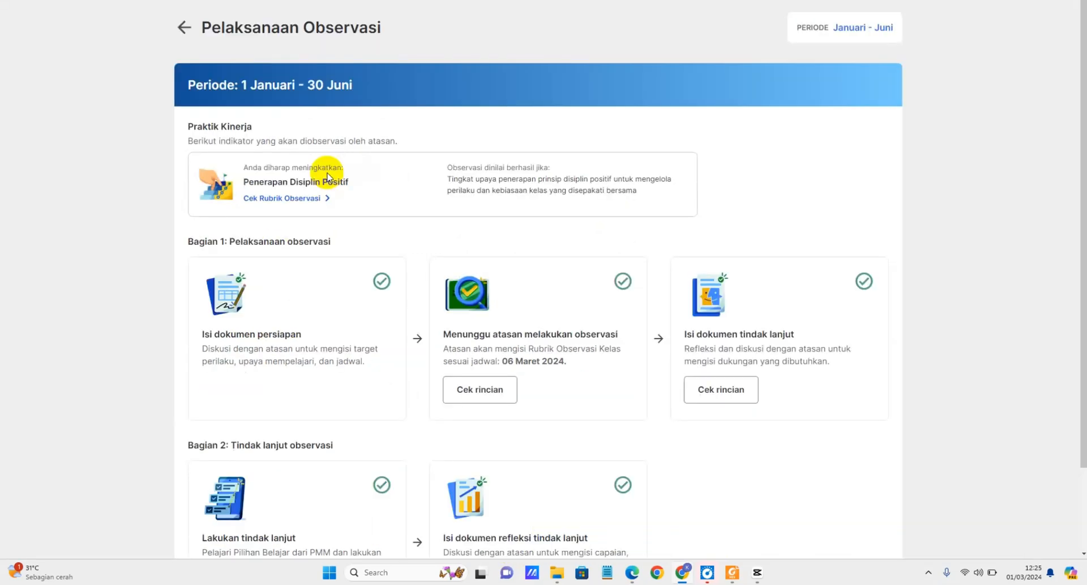
{"action": "scroll", "coordinate": [328, 176], "scroll_direction": "down", "scroll_amount": 1}
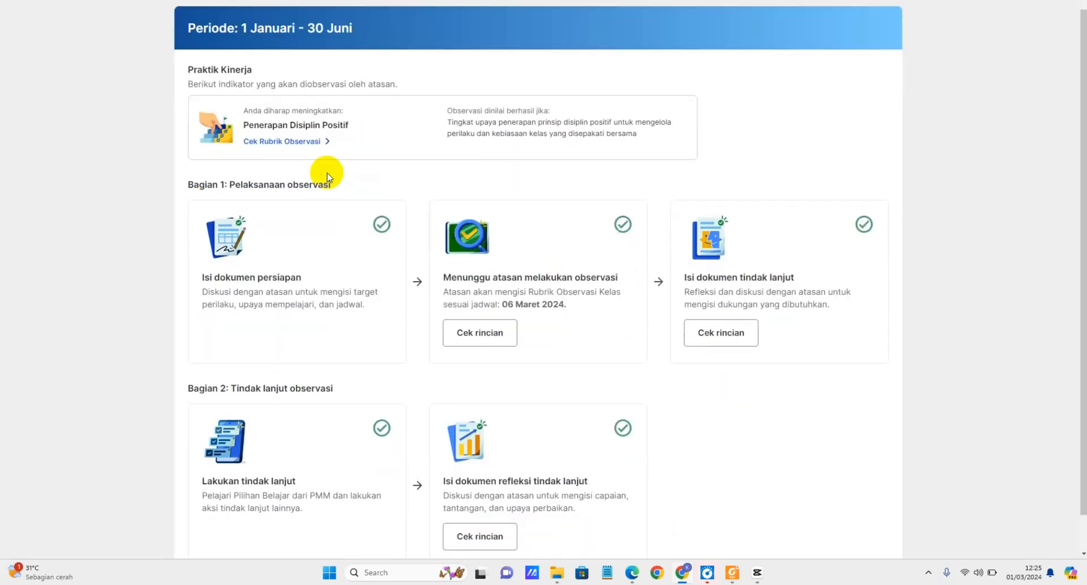